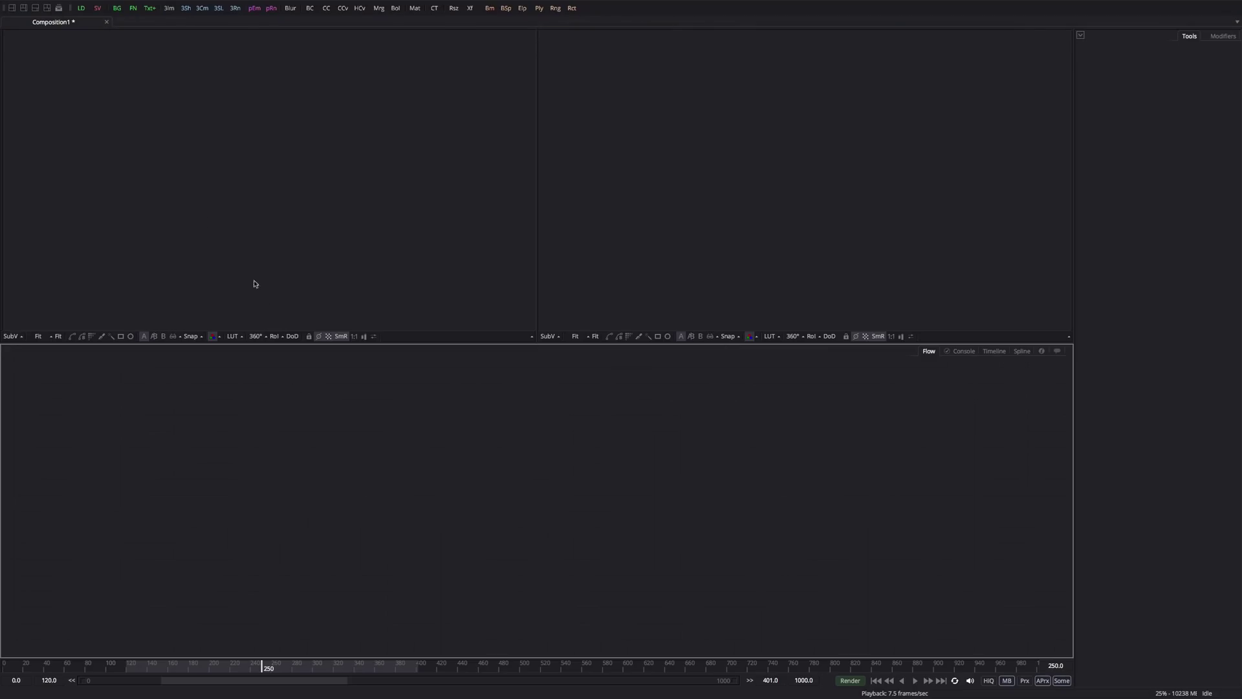
left_click(83, 13)
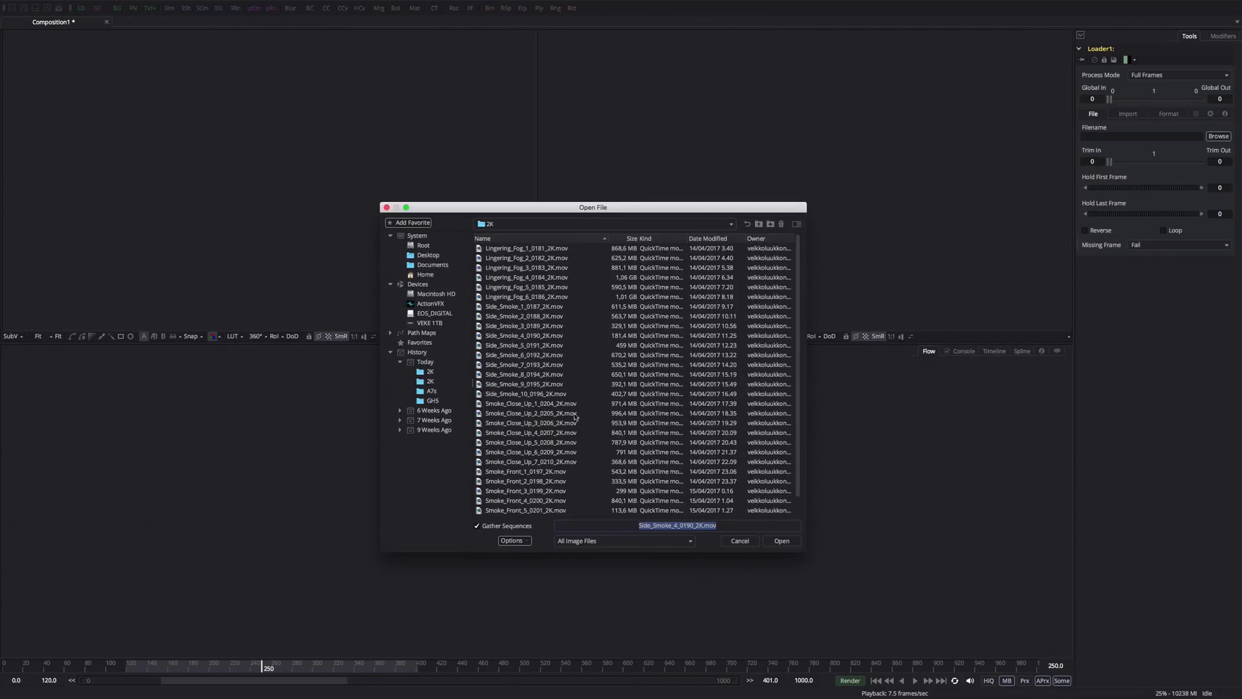
left_click(739, 541)
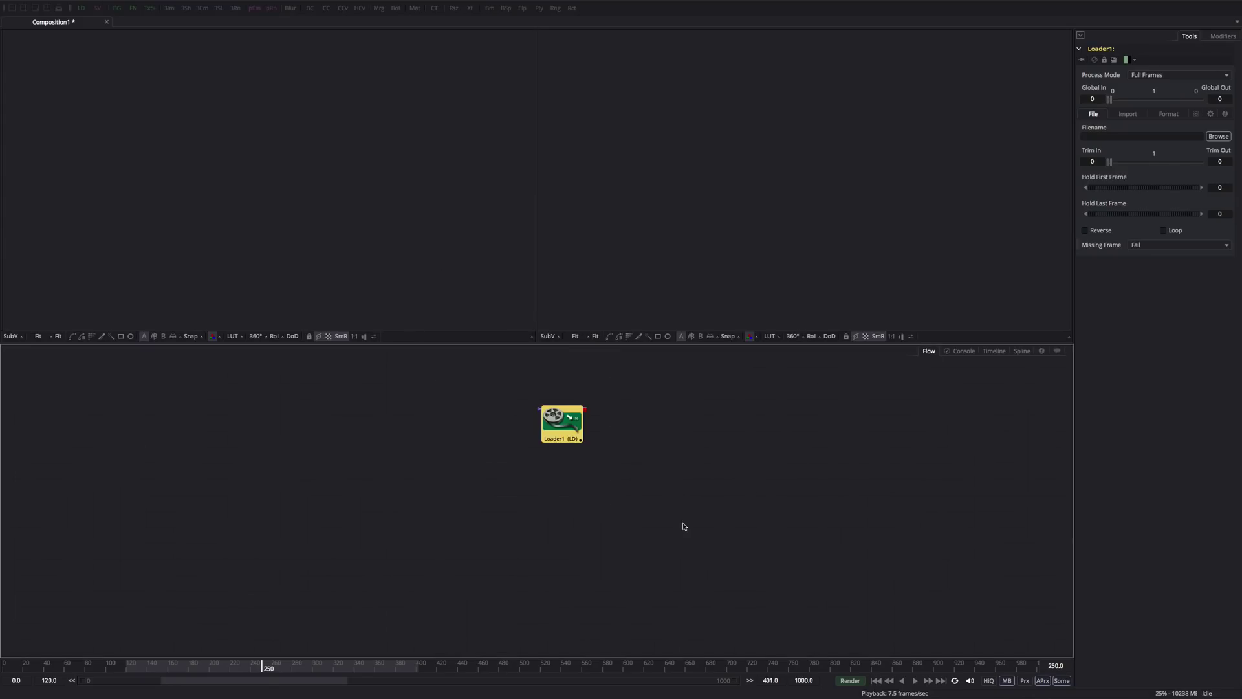
key("Delete")
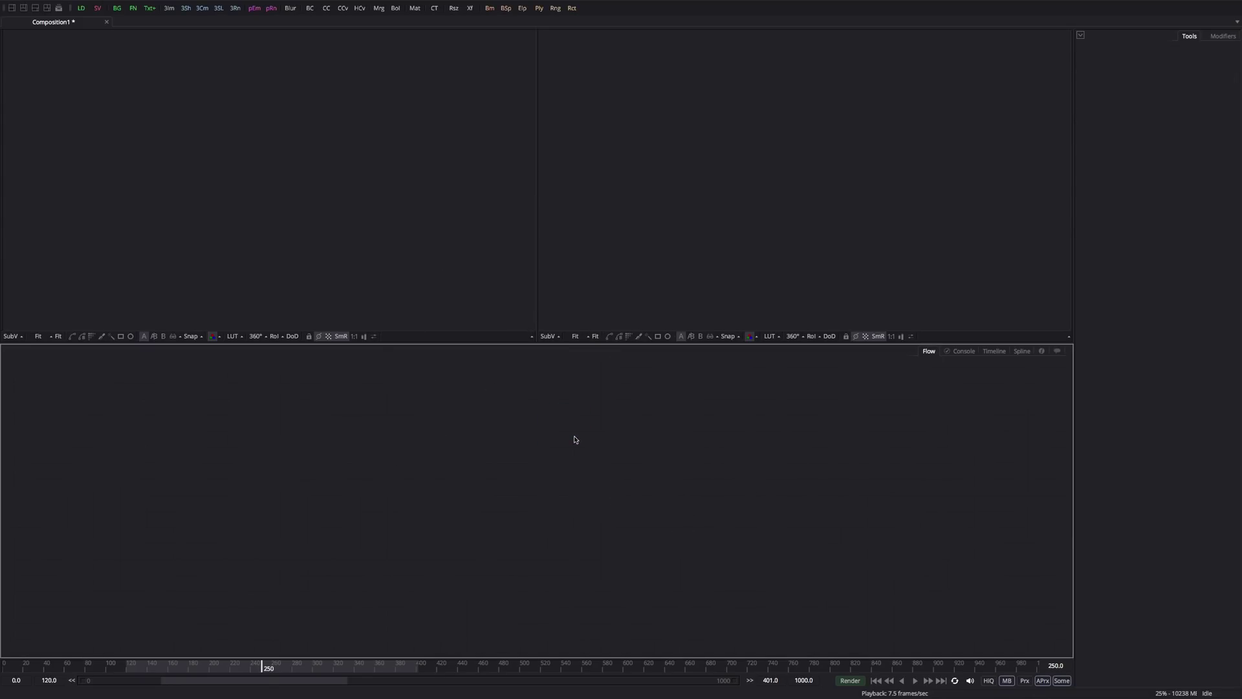
- Add a Loader node and load the clip PANA1025.MP4 from the GH5 folder
key("shift+space")
type("loa")
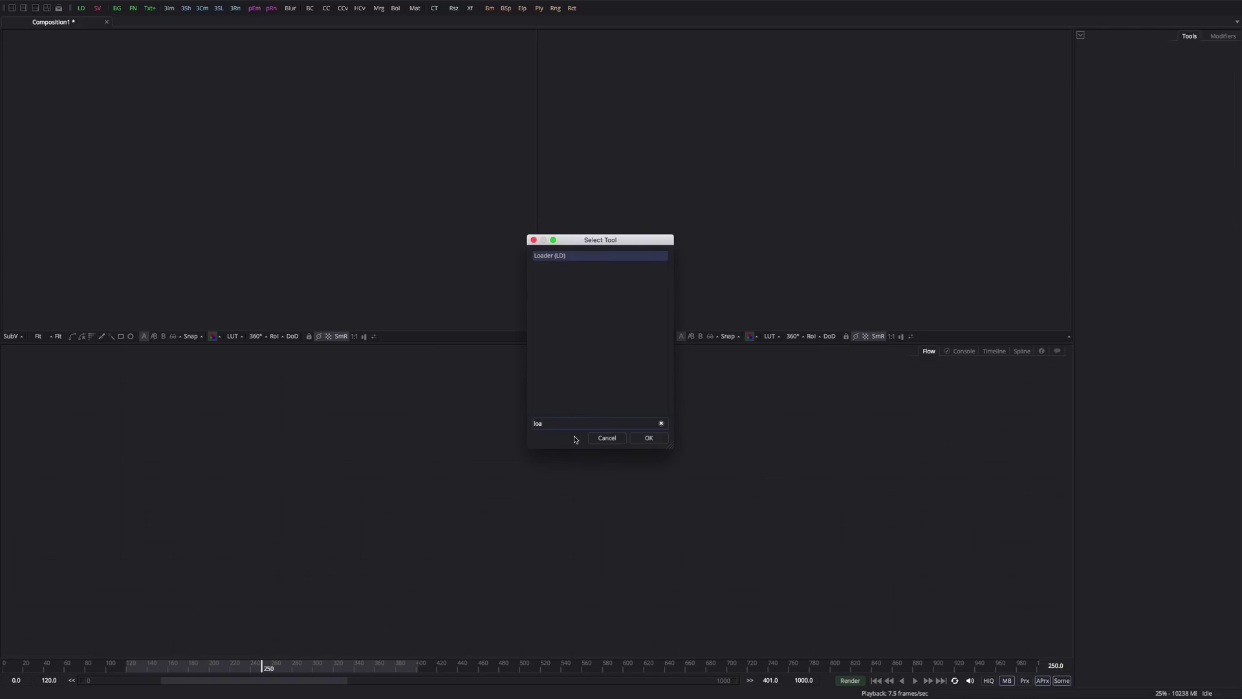
key("Return")
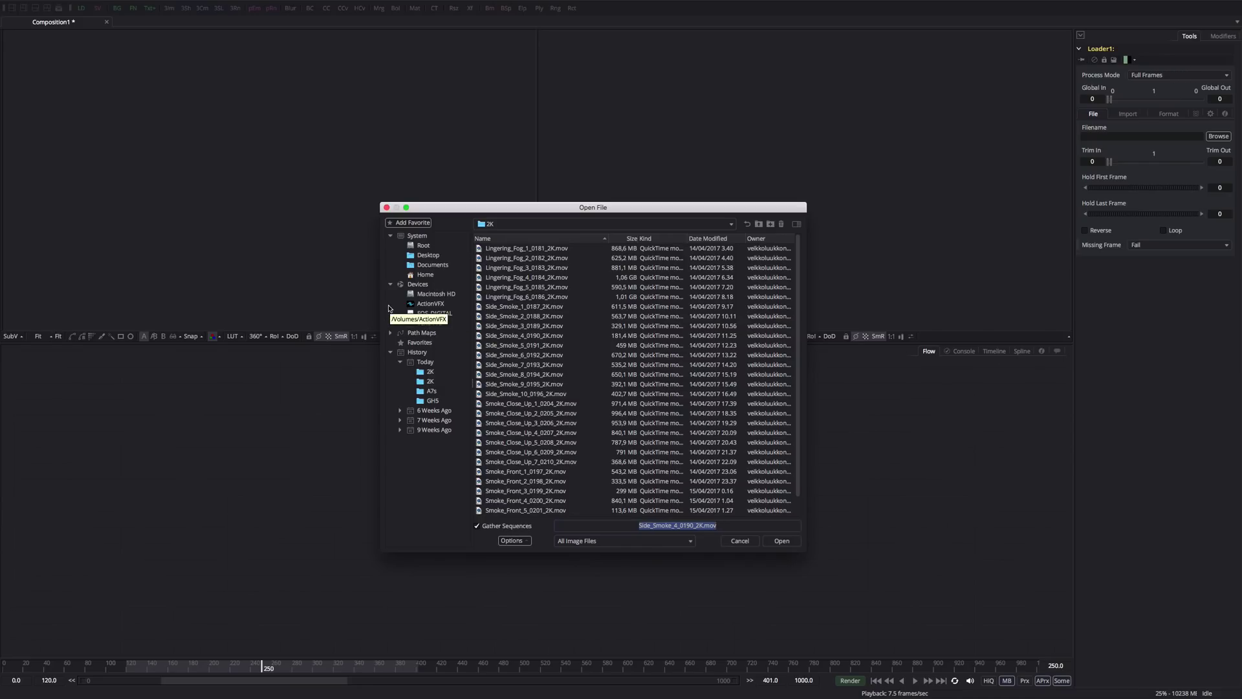
left_click(439, 402)
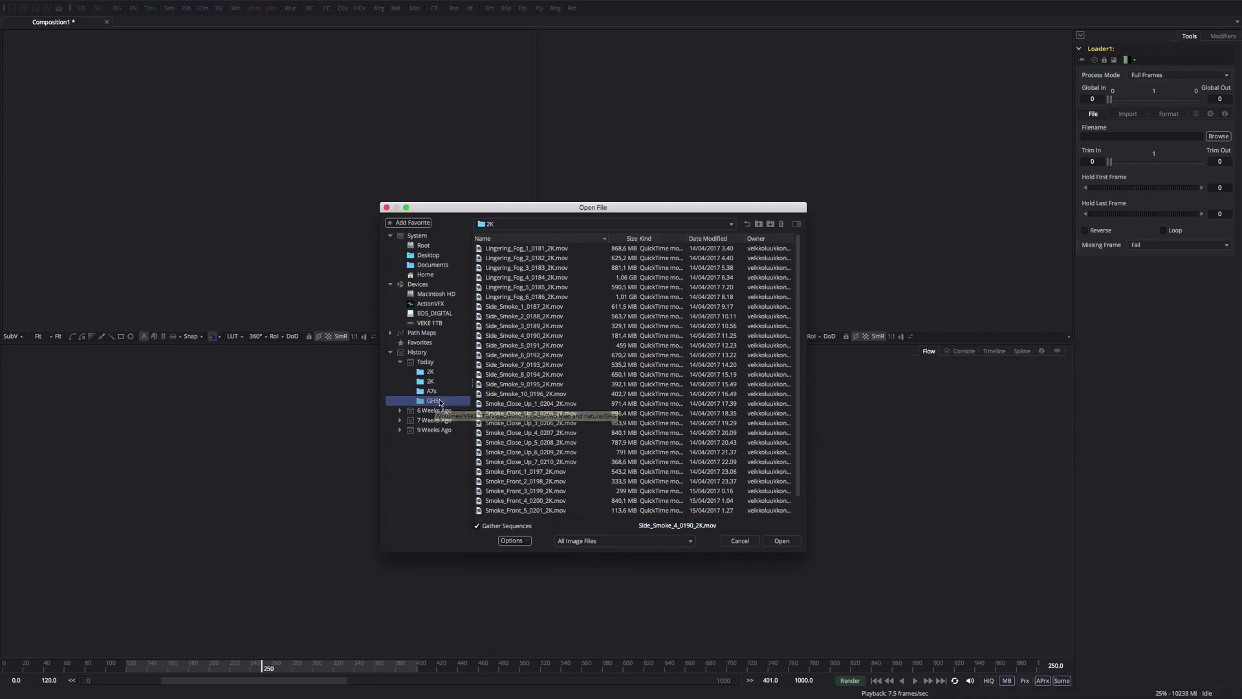
left_click(506, 472)
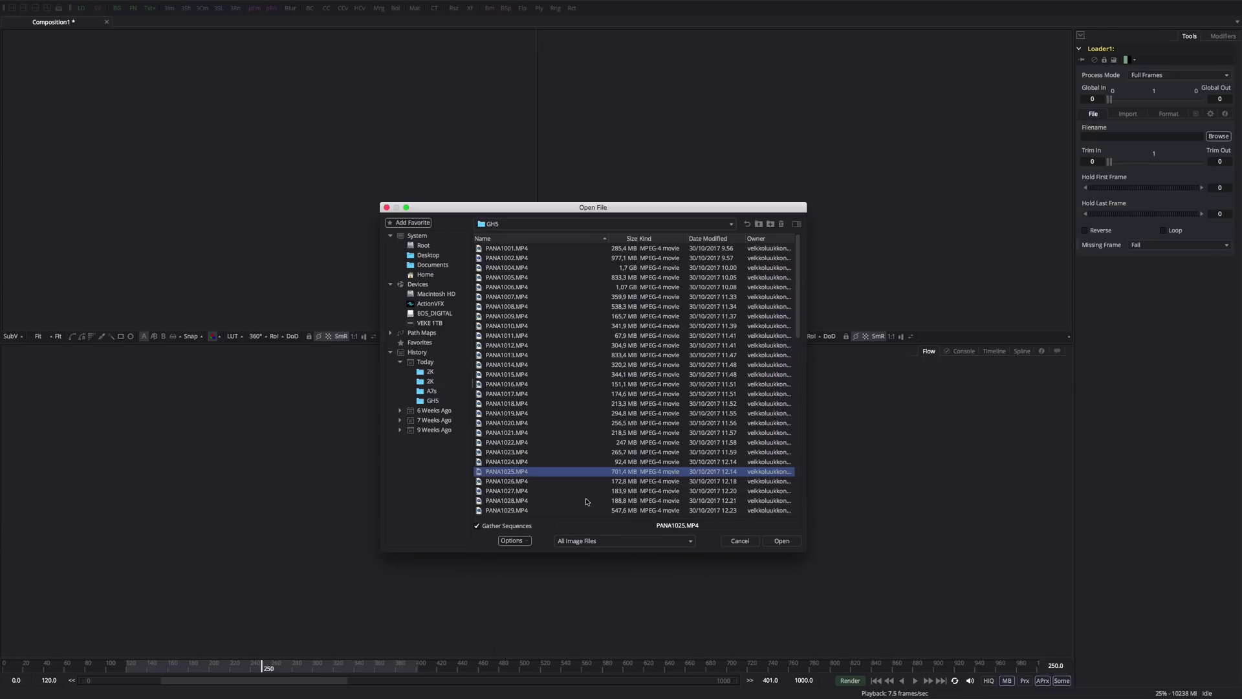
key("Return")
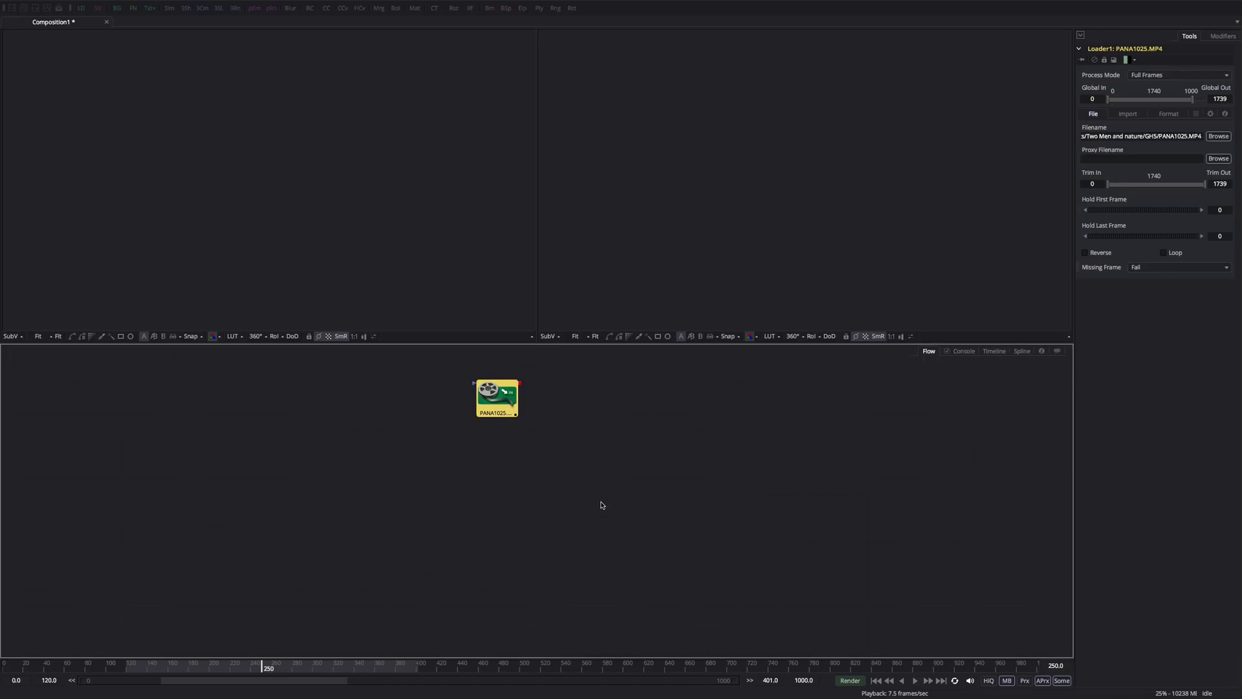
- Move the PANA1025 loader lower in the flow, then show it in the first viewer and play the clip from about frame 200
left_click_drag(498, 402, 306, 524)
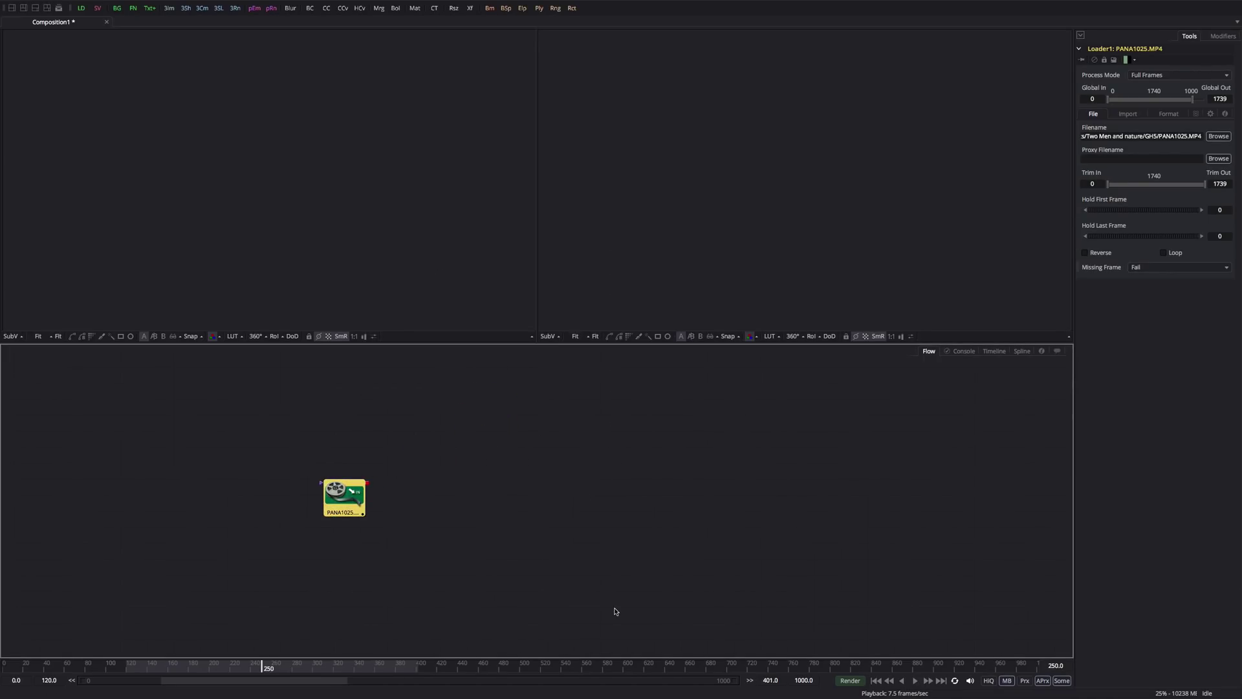
key("1")
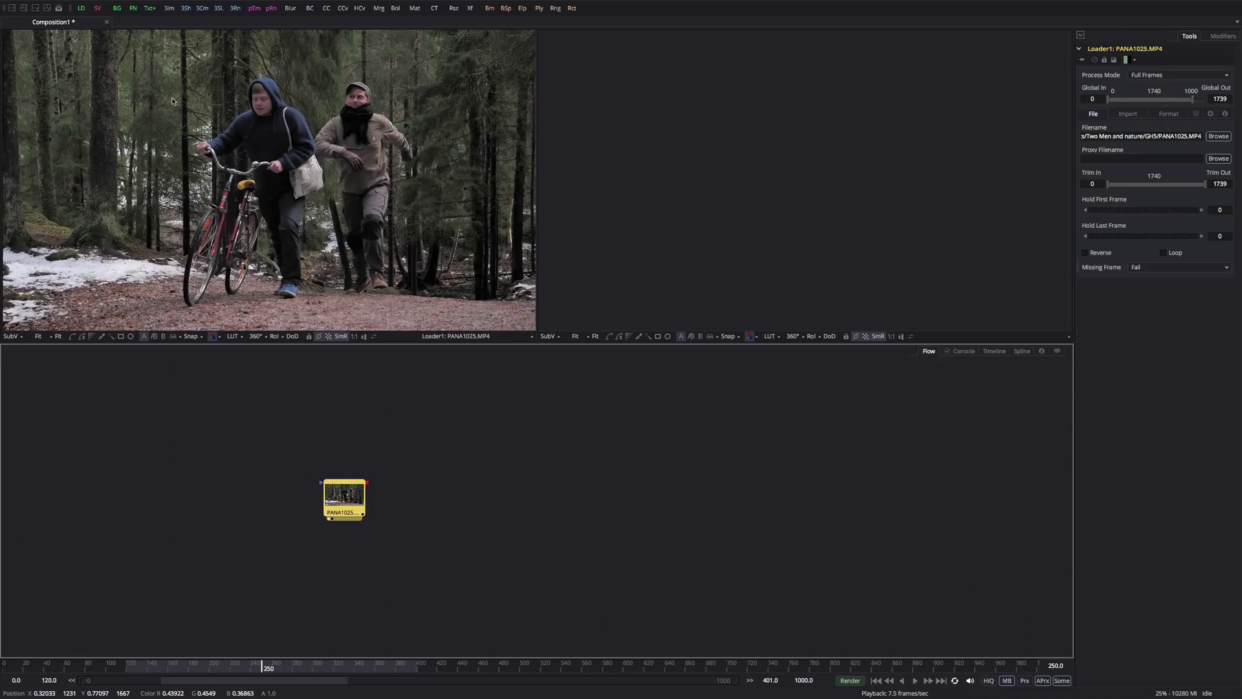
key("space")
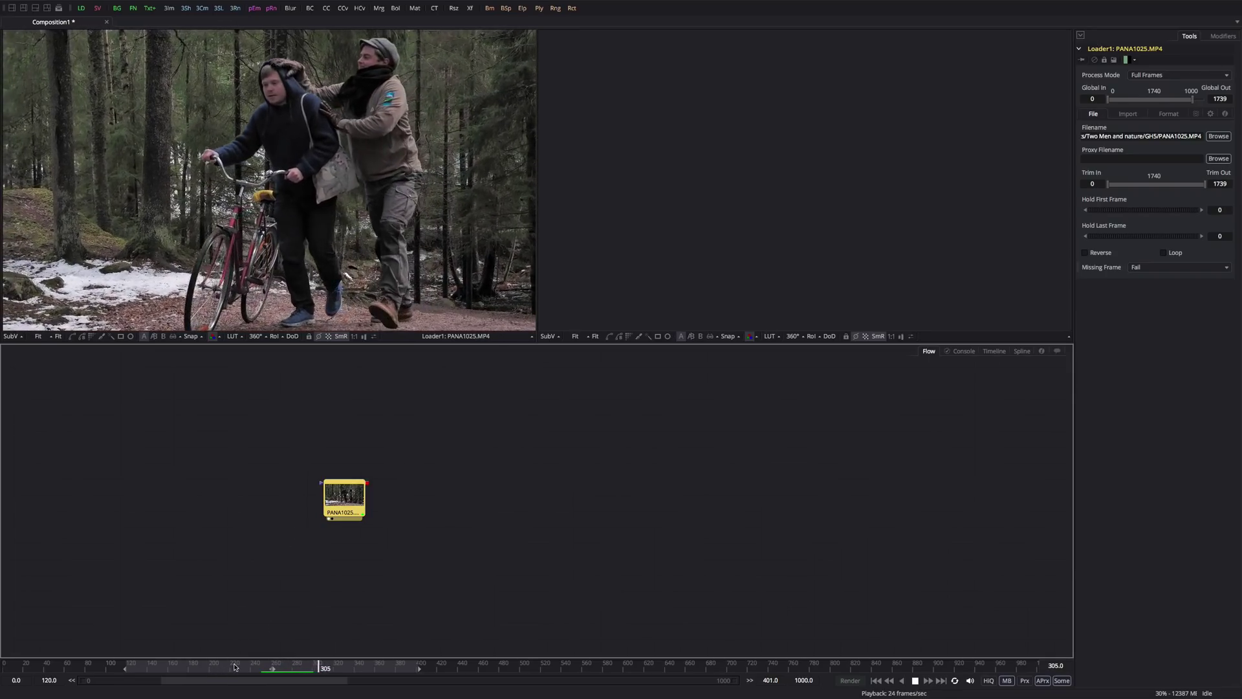
left_click(209, 668)
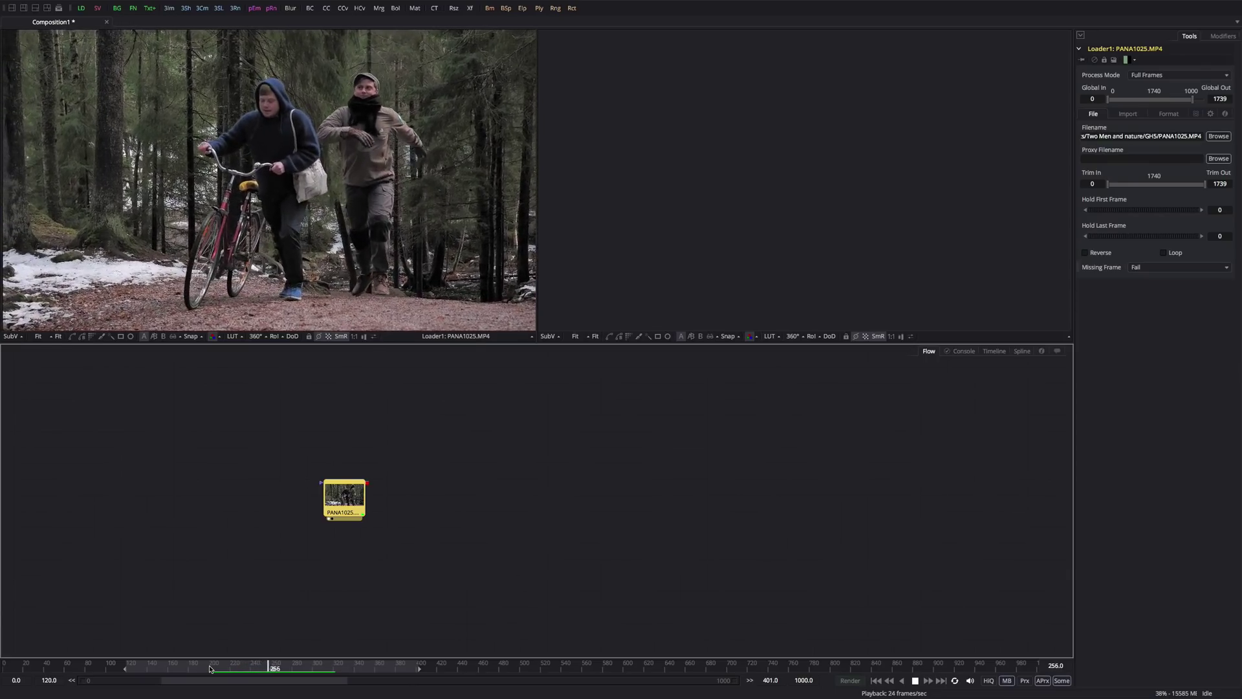
key("space")
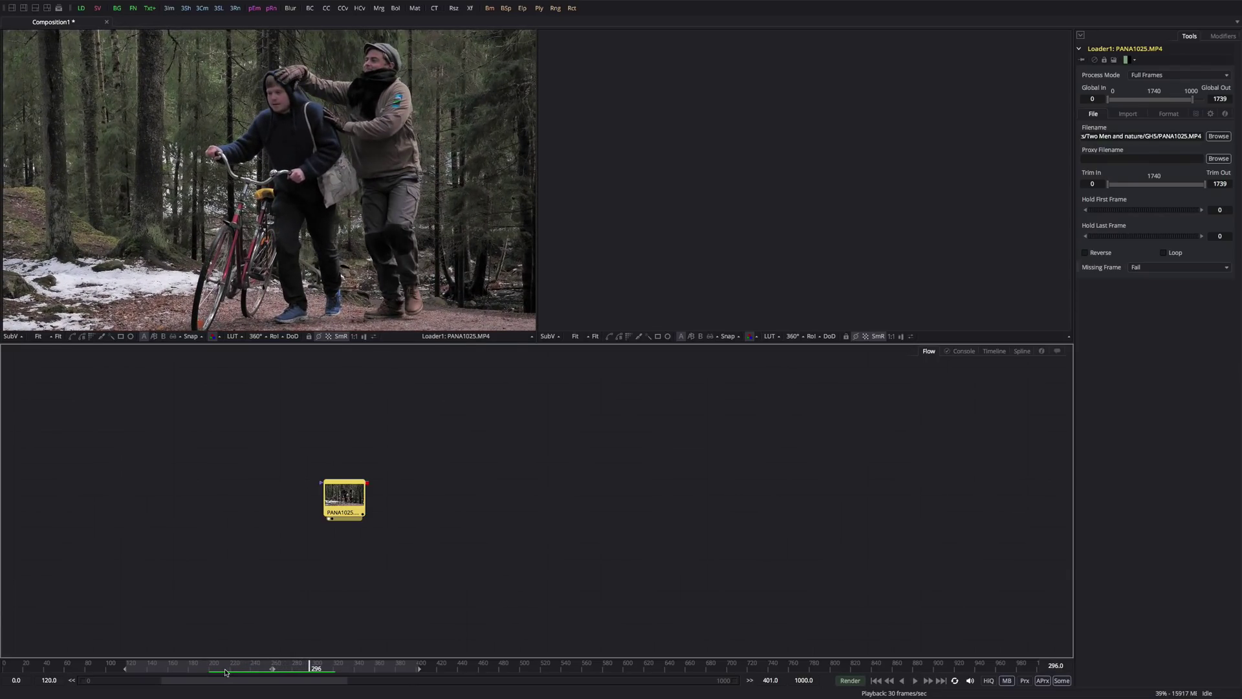
- Reposition the PANA1025 loader node up and further left in the flow and leave it deselected
left_click_drag(343, 501, 239, 470)
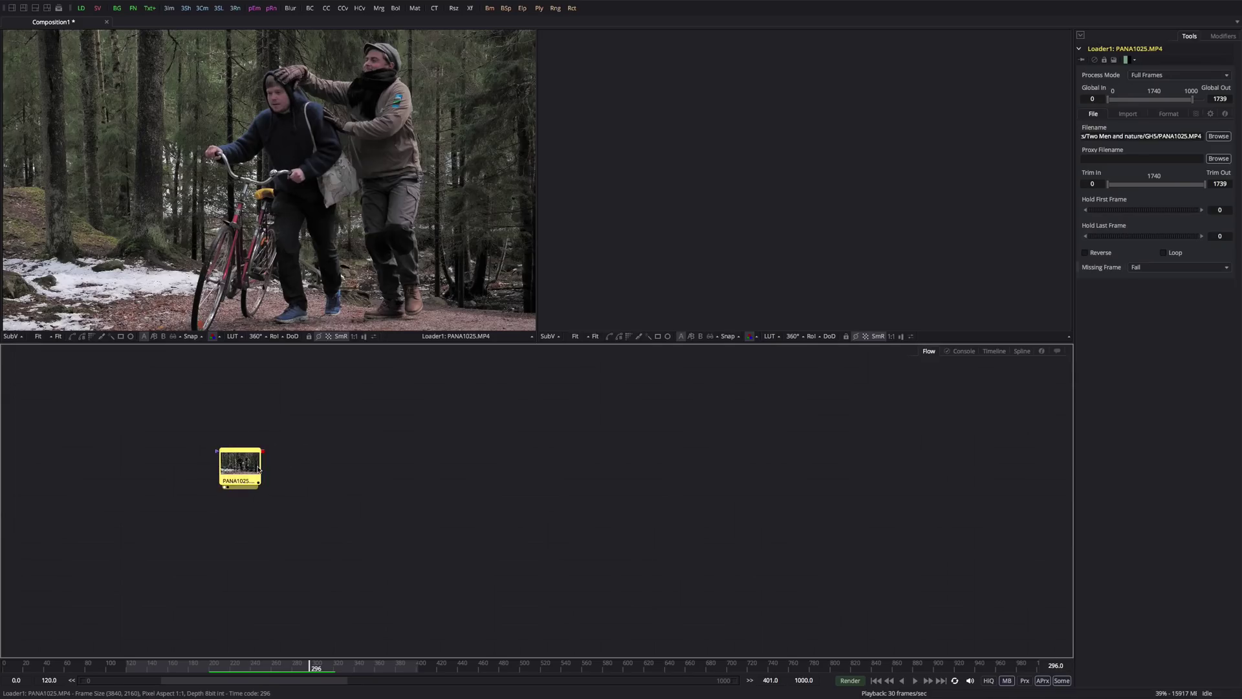
mouse_move(258, 468)
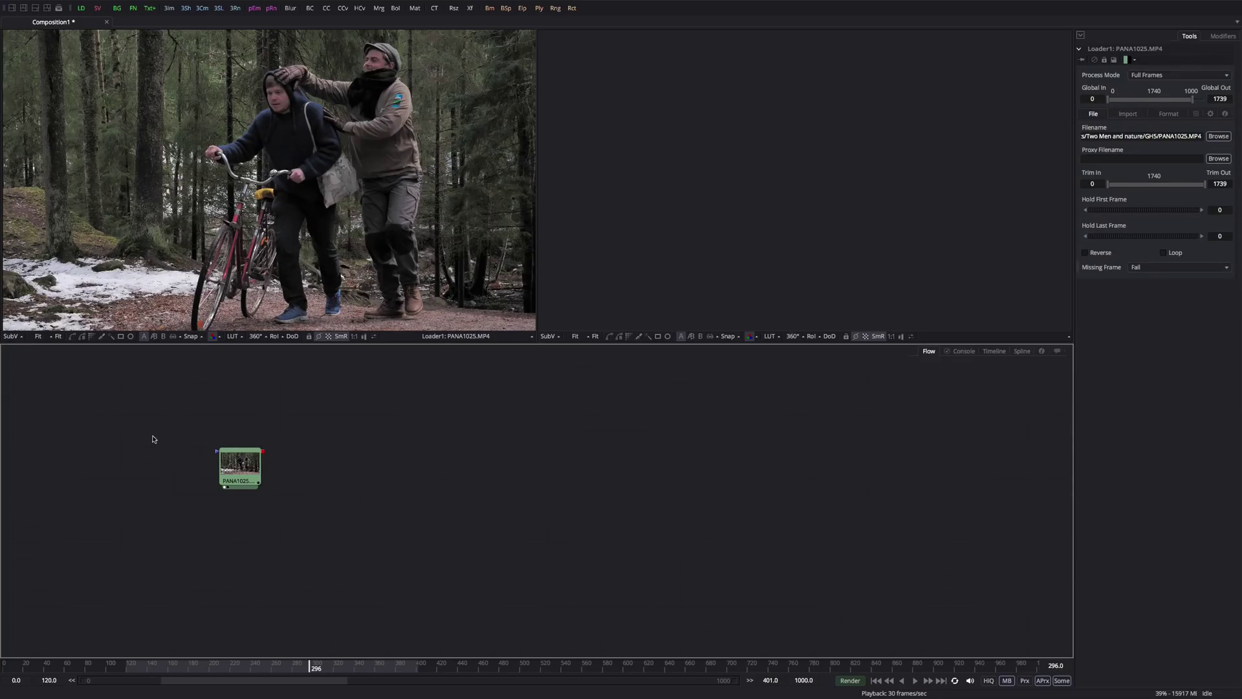
left_click_drag(170, 432, 337, 542)
left_click(299, 502)
- Turn Force All Tile Pictures off for the flow's nodes and switch it back on
right_click(284, 468)
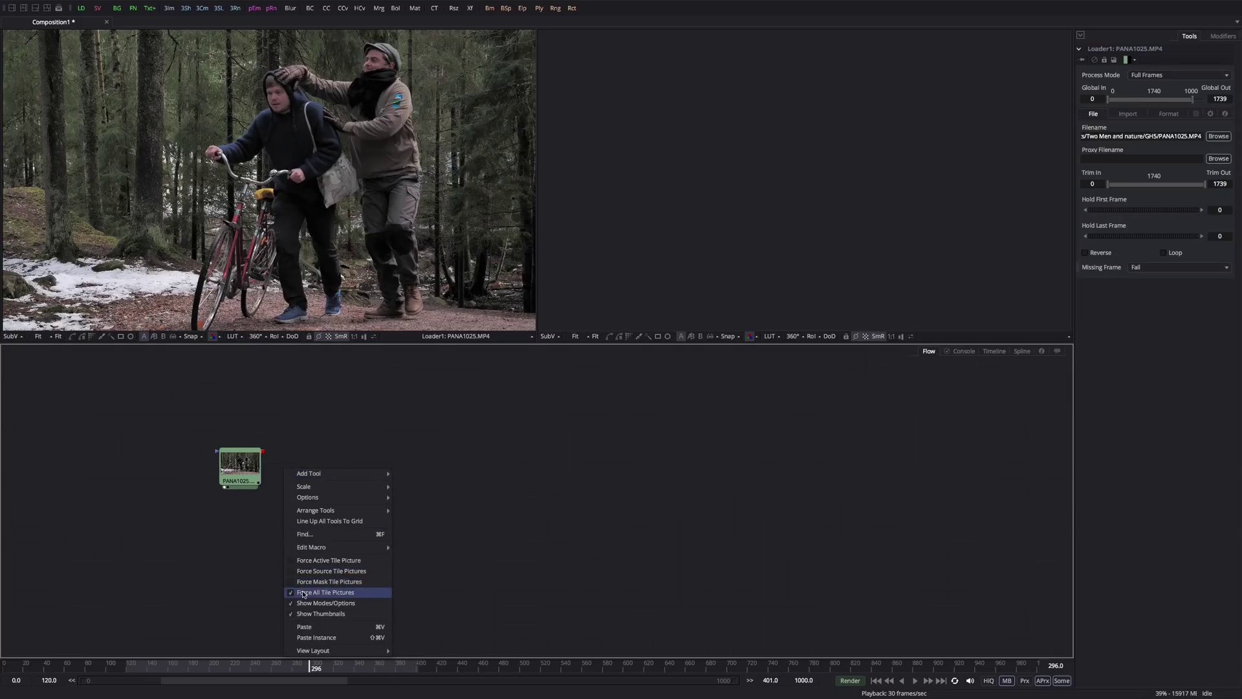
left_click(308, 405)
right_click(331, 437)
left_click(355, 561)
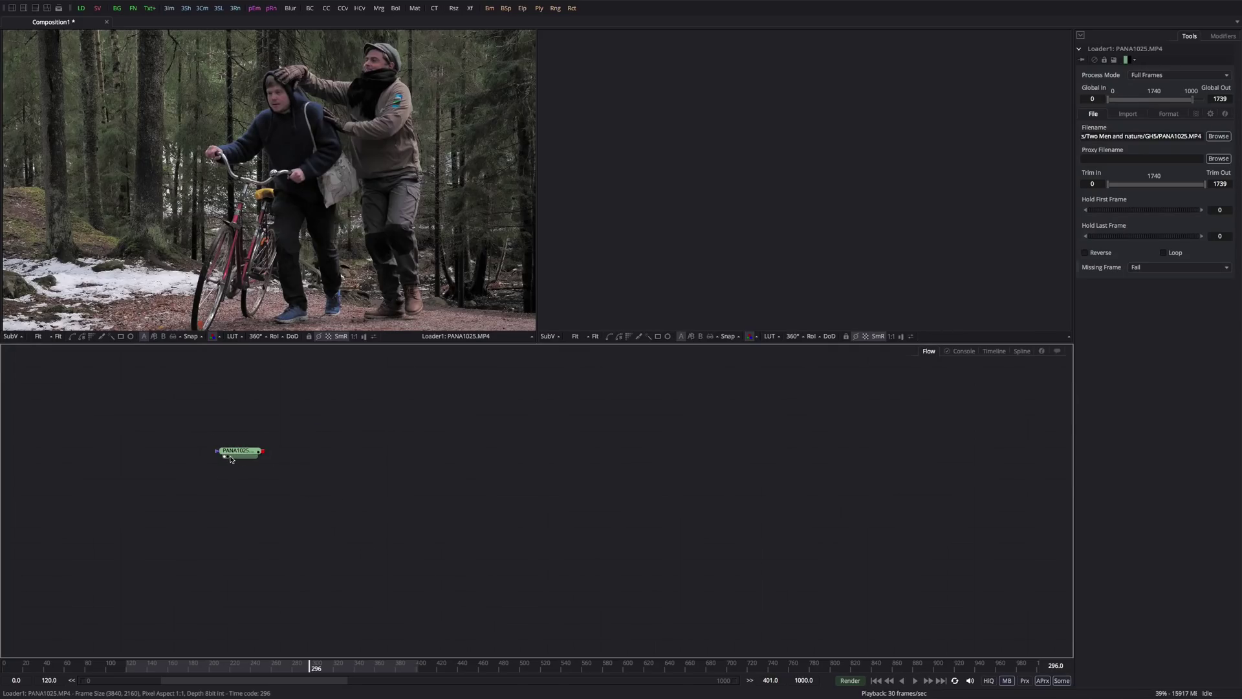
right_click(320, 462)
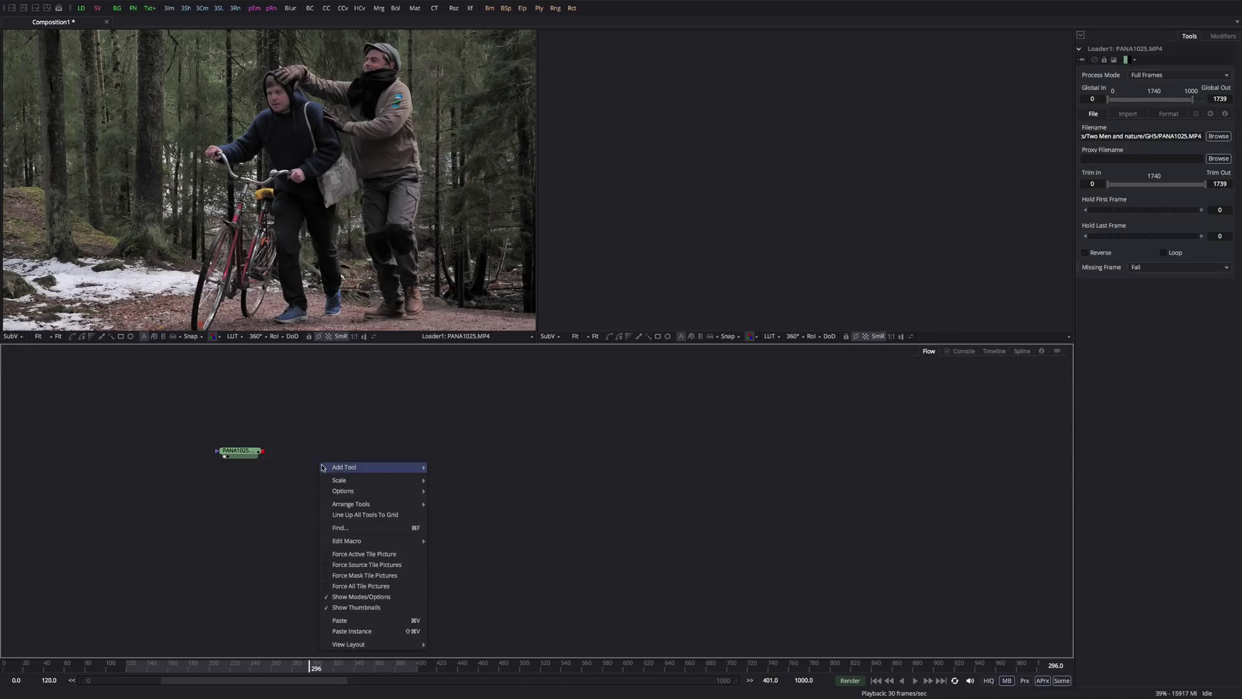
left_click(356, 585)
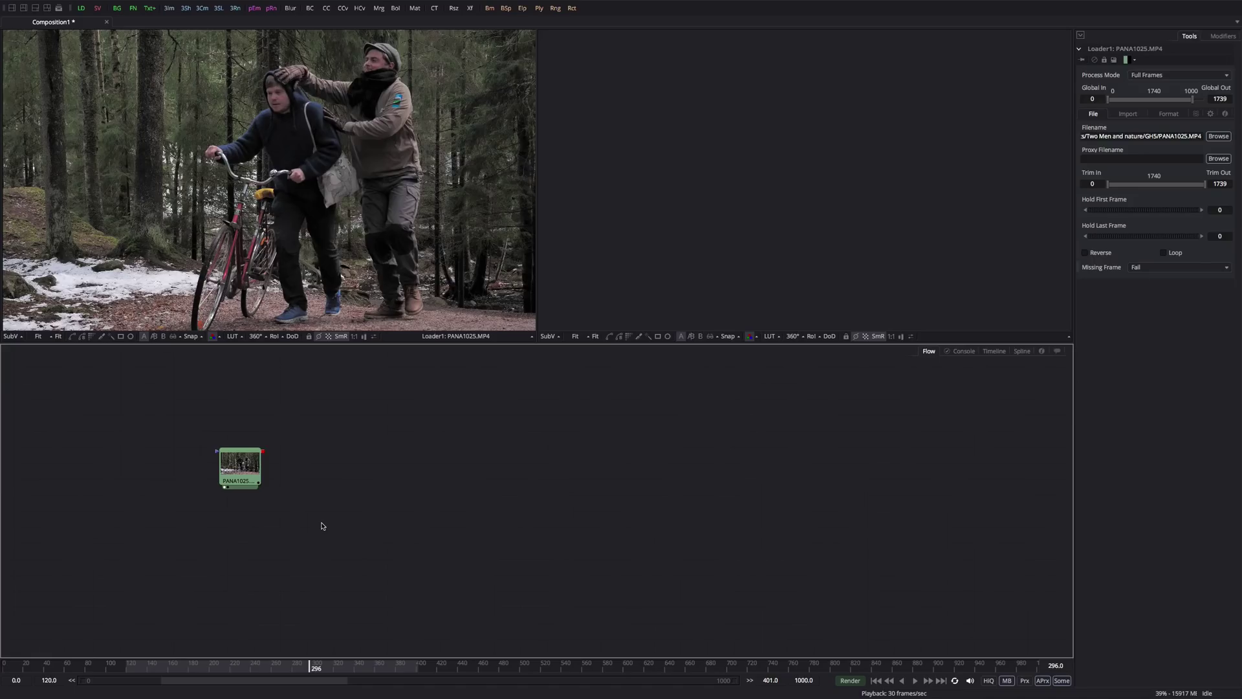
- Nudge the PANA1025 loader node slightly down and to the left, and deselect it
left_click_drag(236, 466, 226, 476)
left_click(244, 427)
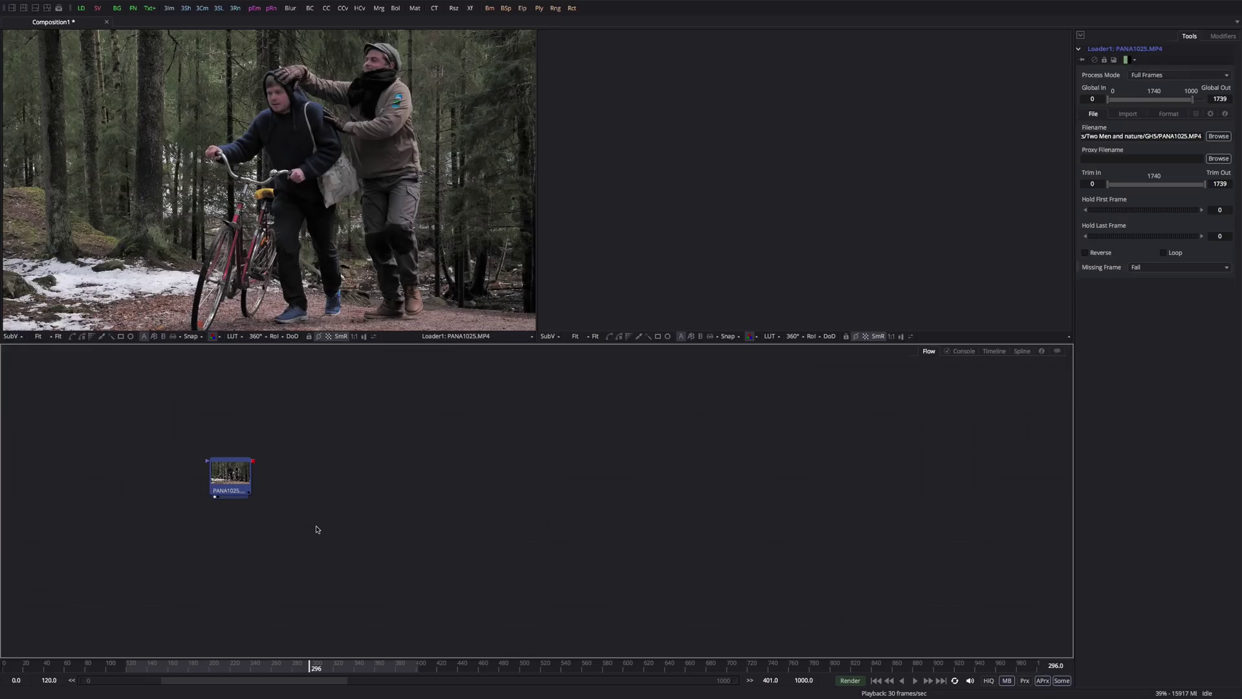
left_click(323, 519)
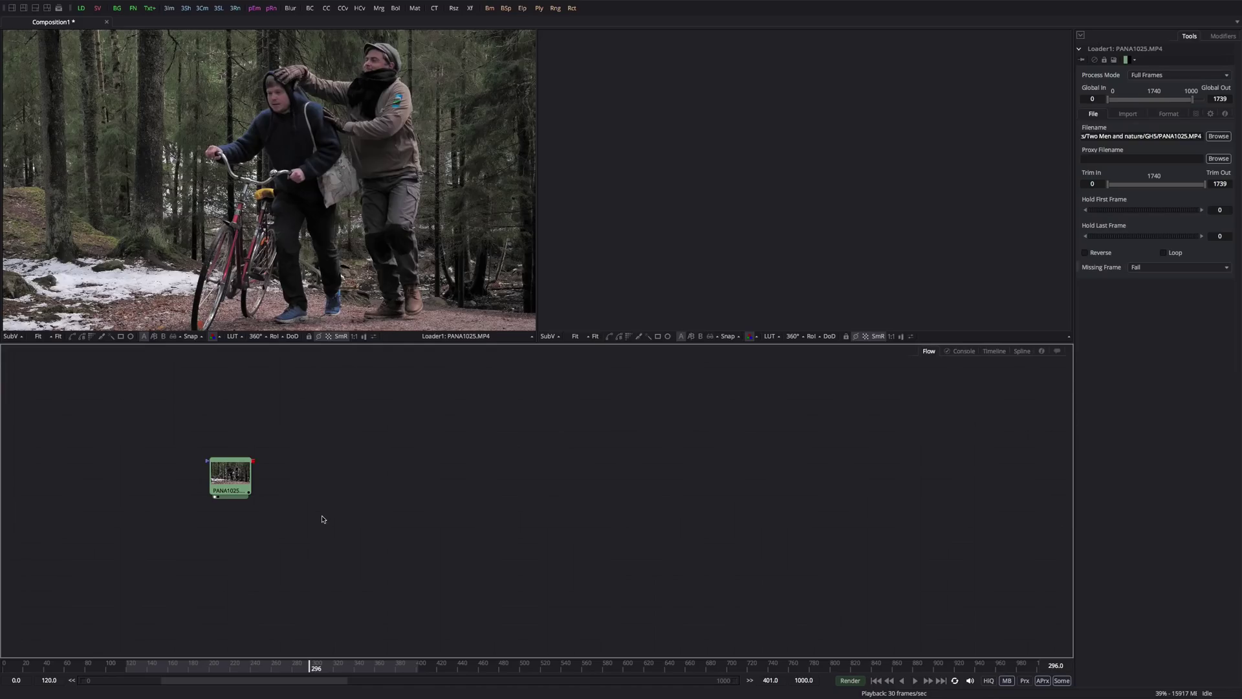
- Add a Transform node beside the loader, fed by the loader's output, and show it in the second viewer
key("shift+space")
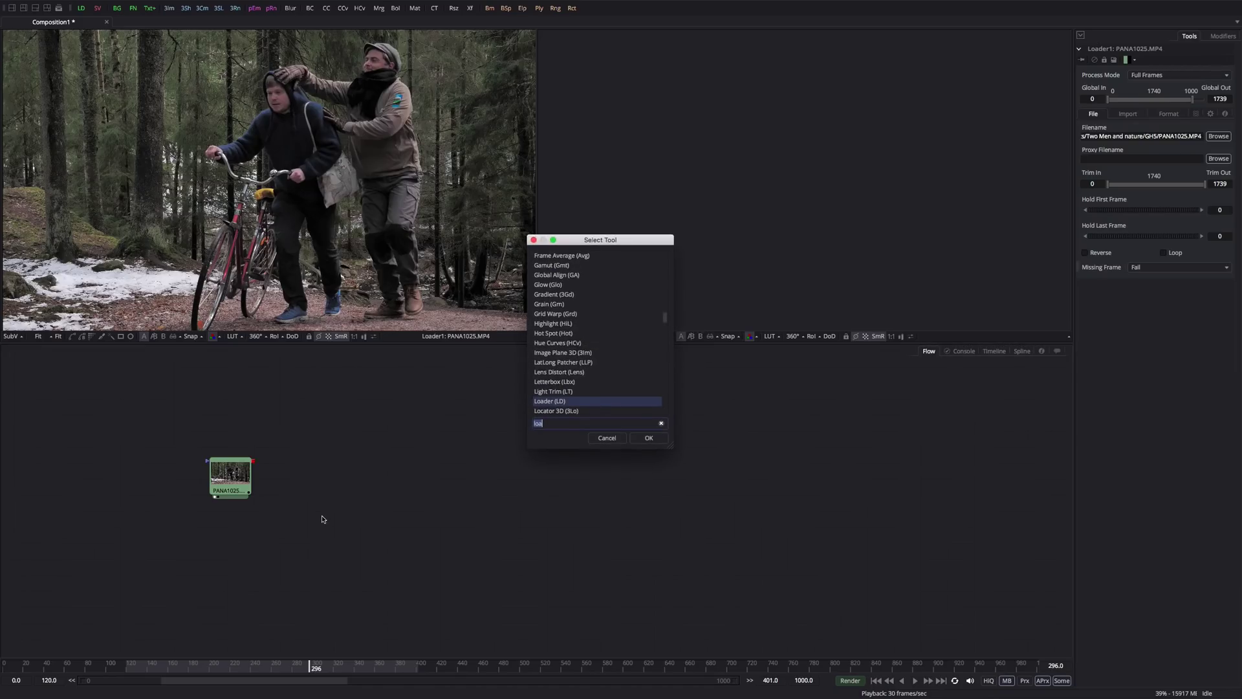
type("tra")
key("Down")
key("Down")
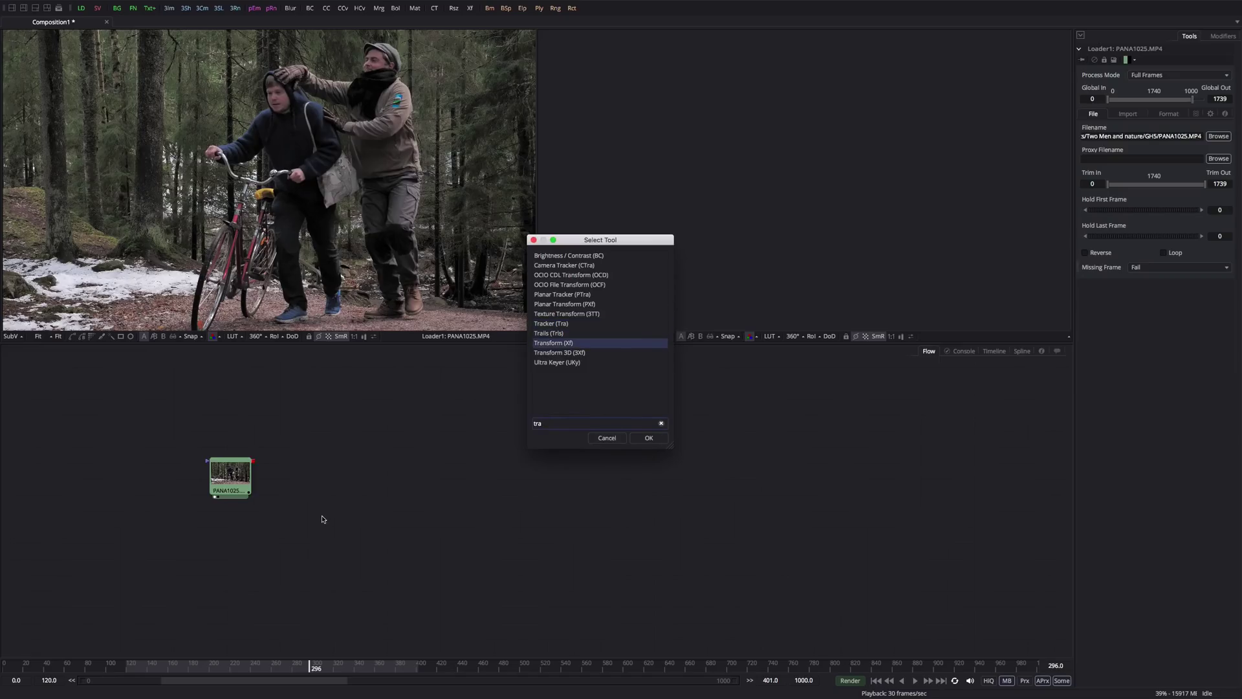
key("Return")
left_click_drag(323, 534, 310, 471)
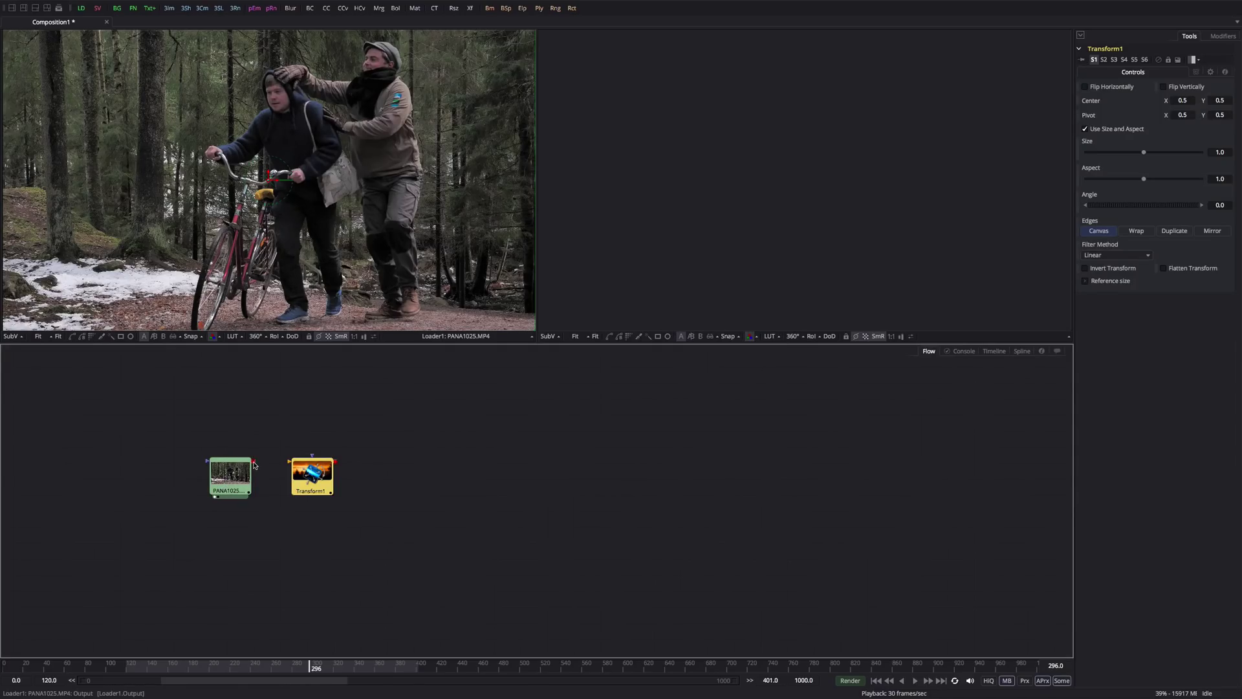
left_click_drag(254, 464, 290, 462)
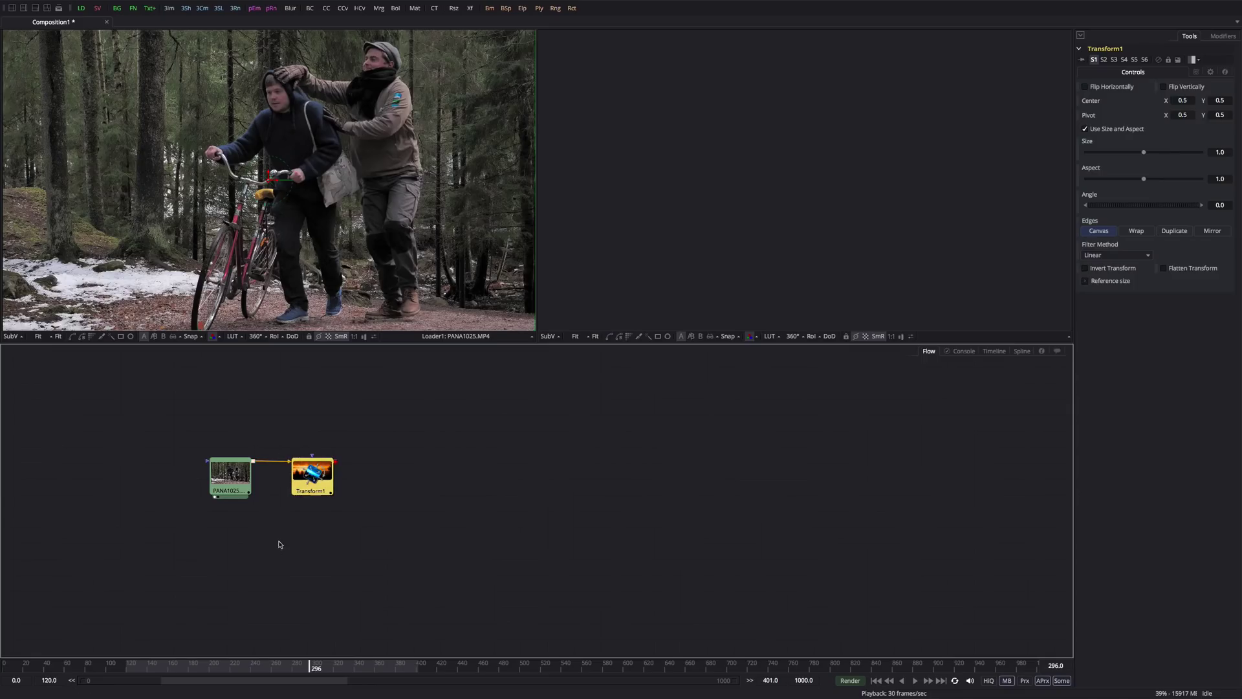
left_click(299, 495)
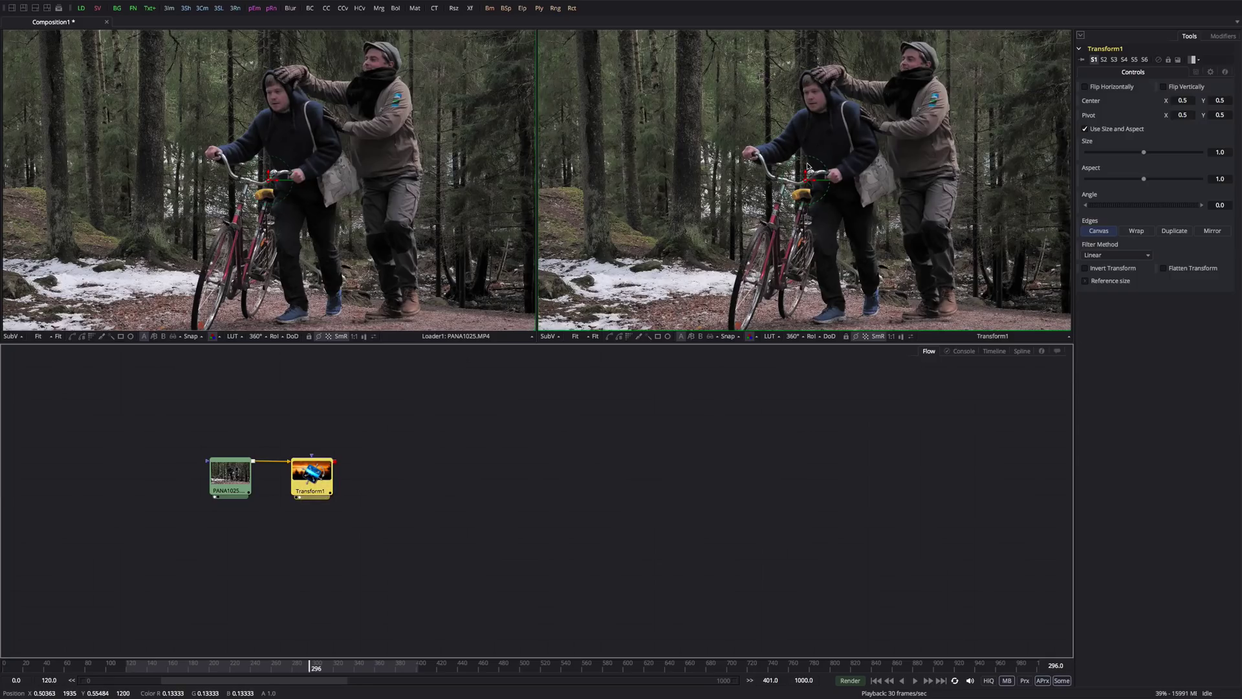
- Set the Transform's size to 0.744, aspect to 1.068 and angle to 8.26, and compare the Wrap, Duplicate, Mirror and Canvas edge modes
left_click_drag(1145, 153, 1157, 209)
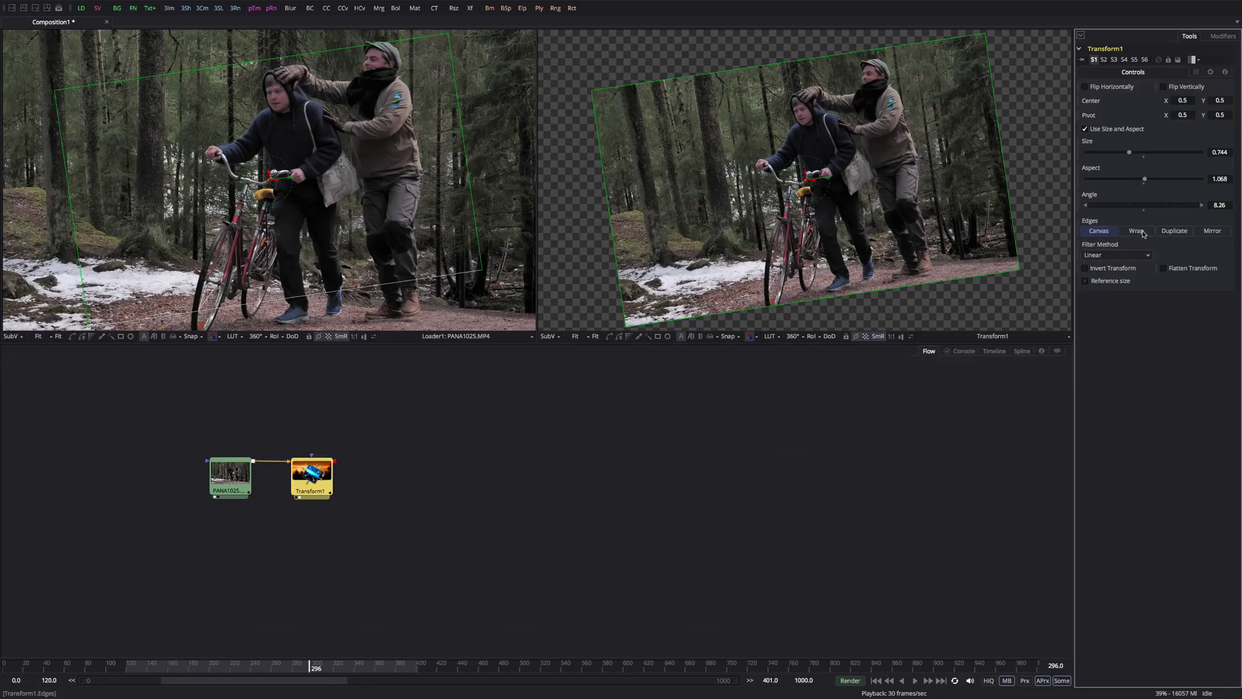
left_click(1138, 232)
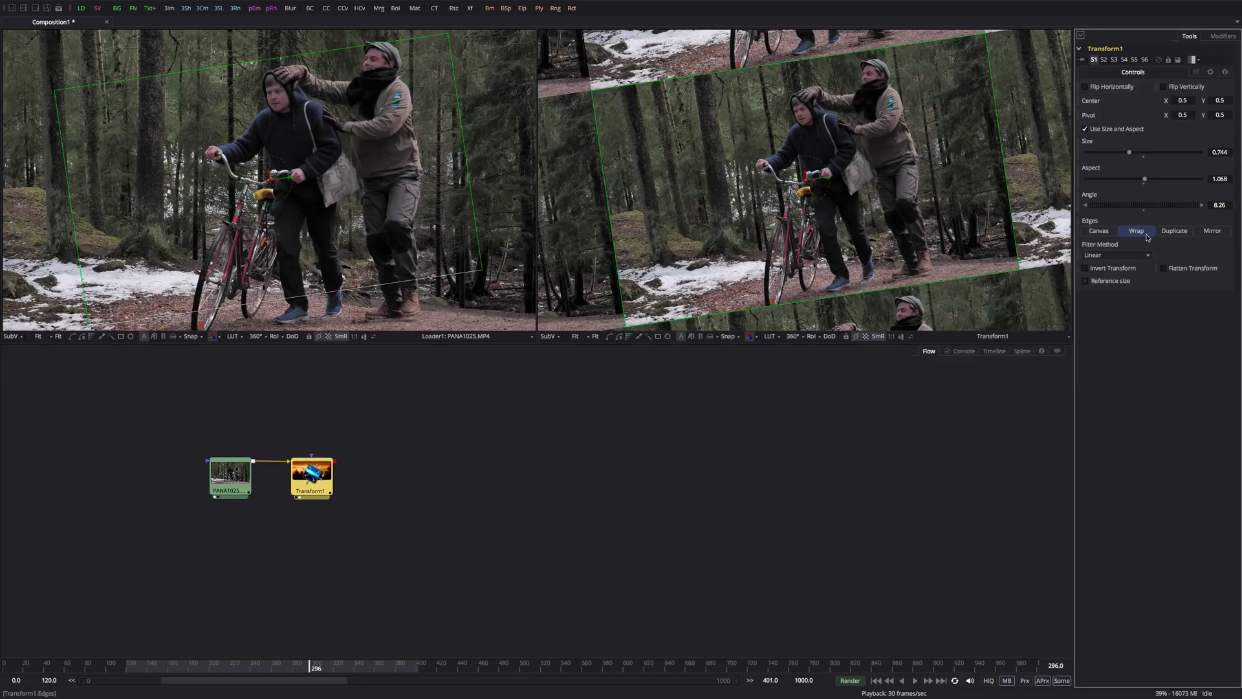
left_click(1170, 234)
left_click(1212, 232)
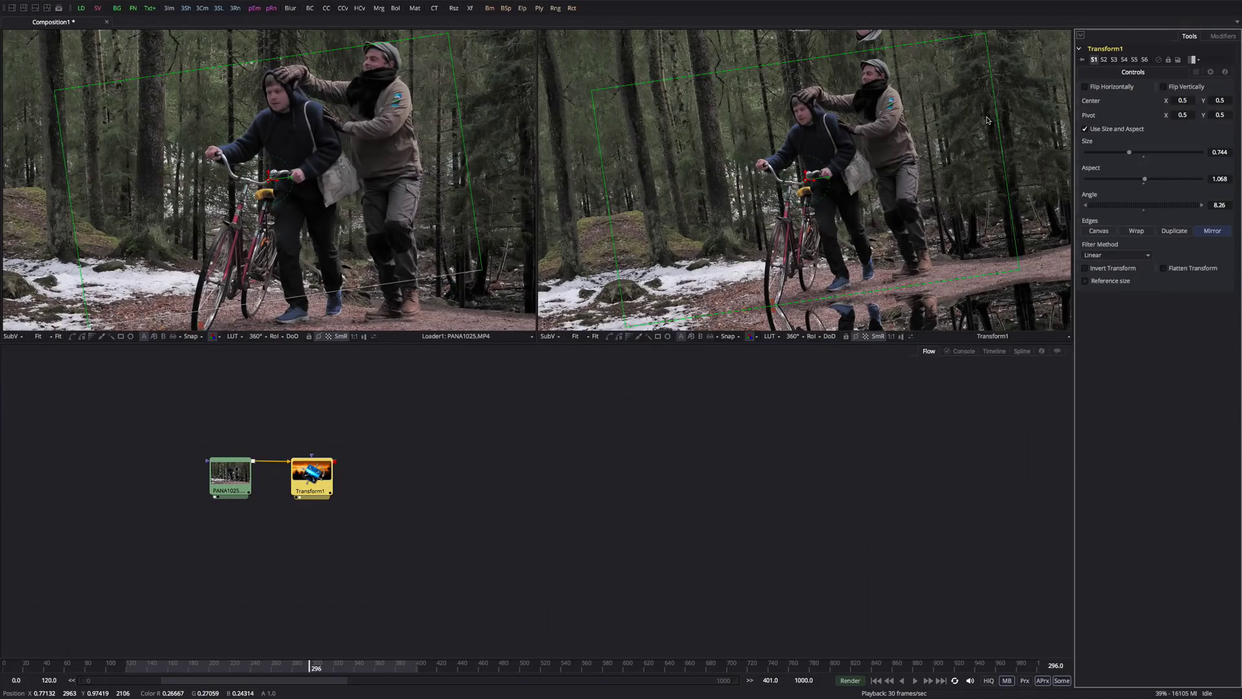
left_click(1098, 231)
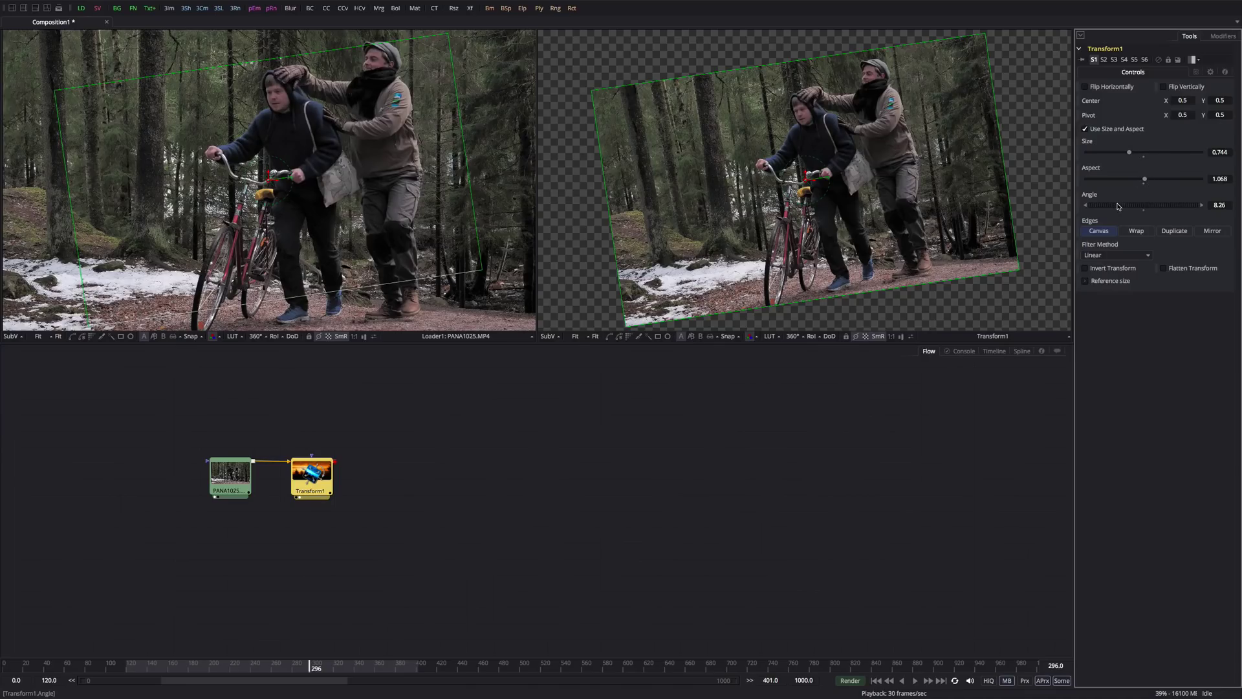
- Reset the Transform's size and aspect to 1 and its angle to 0
left_click(1222, 153)
type("1")
left_click(1215, 177)
type("1")
key("Tab")
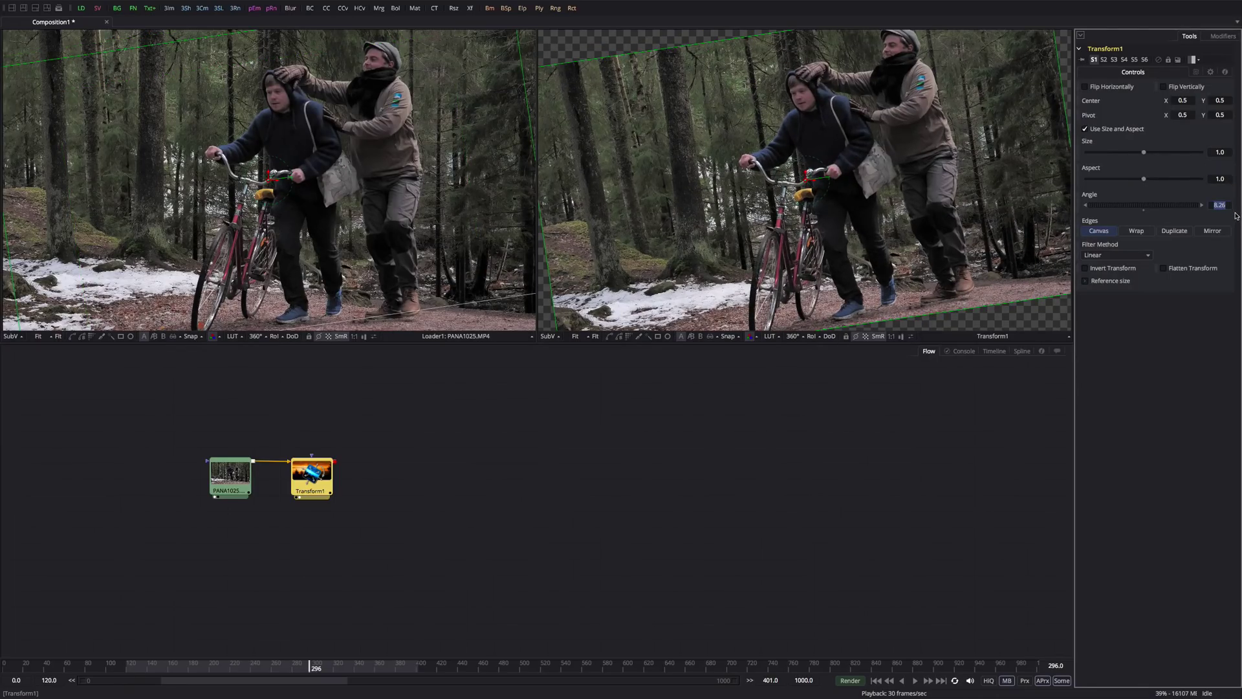
type("0")
key("Tab")
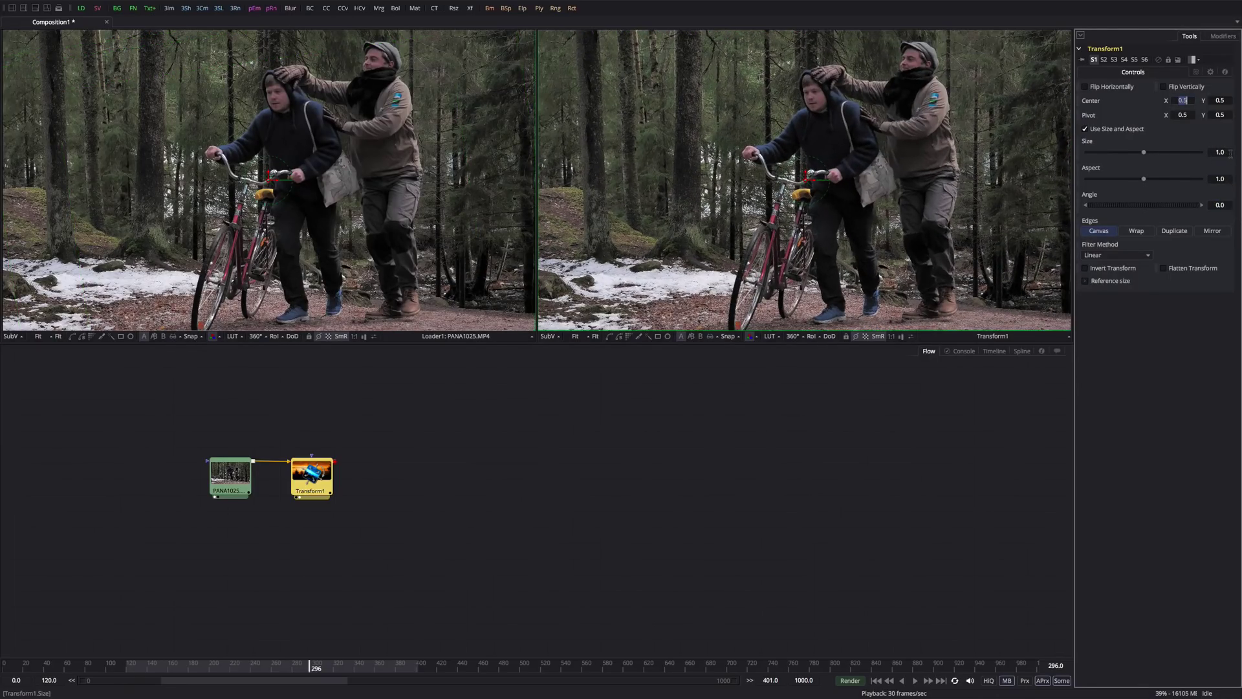
- Set the Transform's size to 1.205, aspect to 0.9492 and angle to 3.2, and shift the image centre slightly down and left
left_click_drag(1144, 152, 1133, 205)
left_click_drag(809, 177, 790, 190)
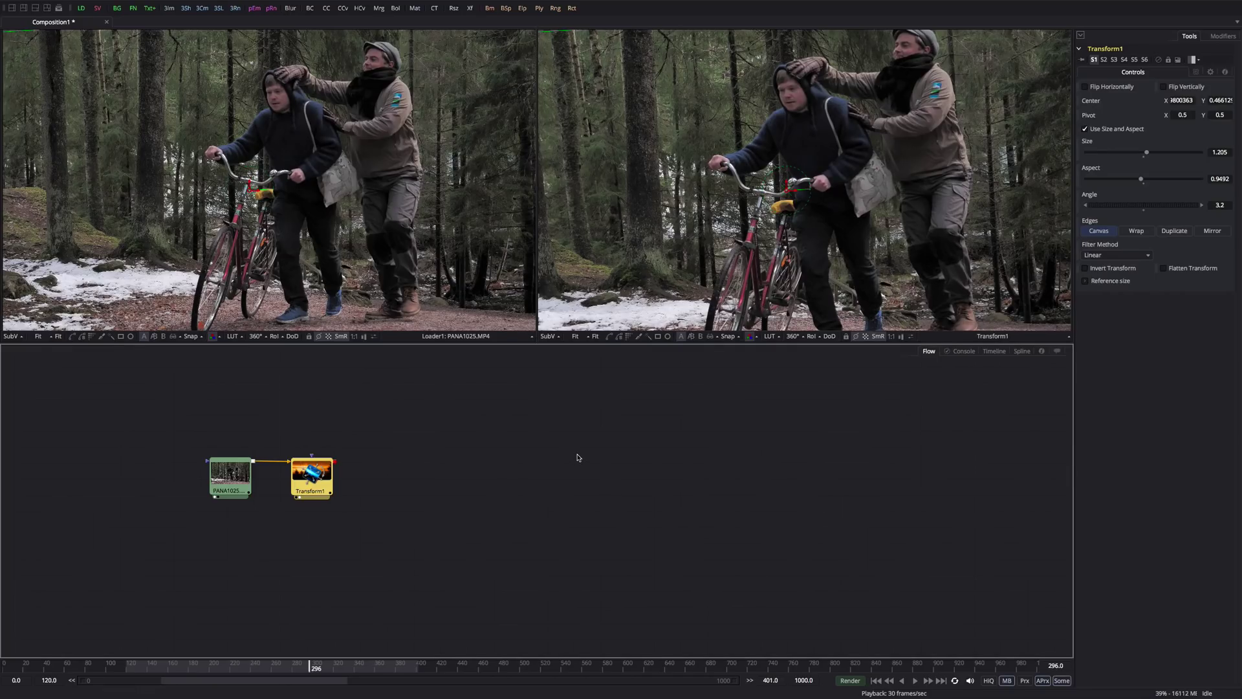
left_click(460, 410)
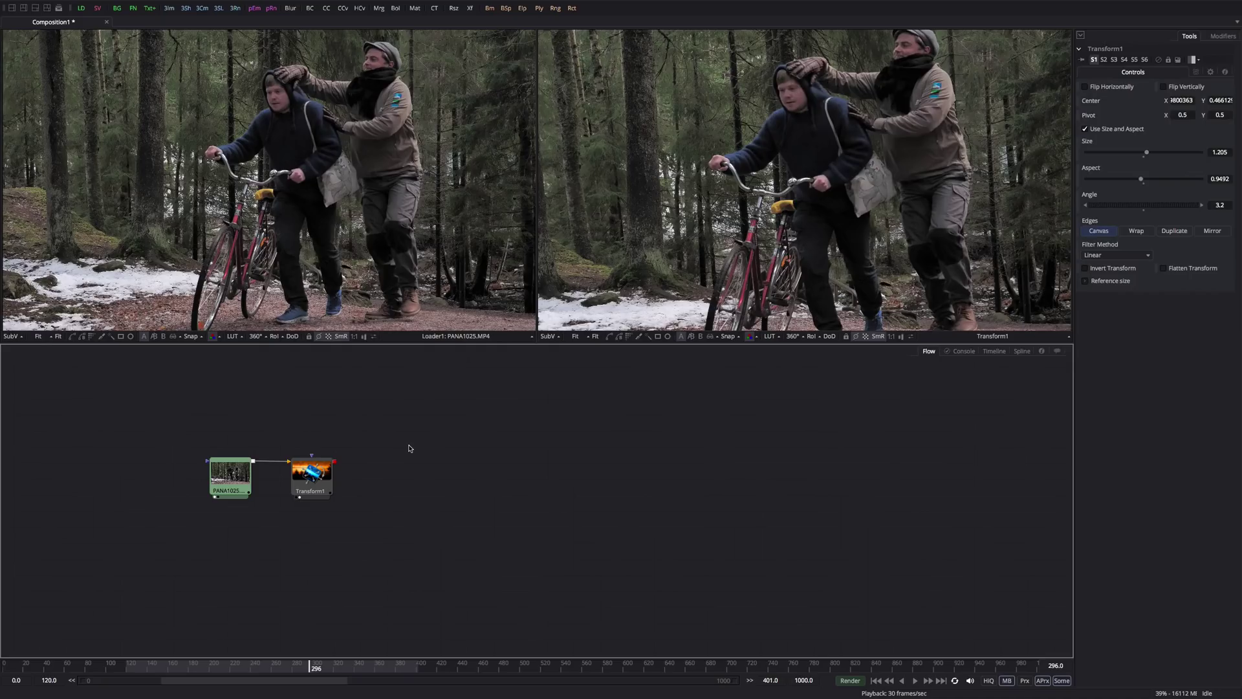
- Add a Color Corrector node beside the Transform, feed it from the Transform's output, and show it in the second viewer
key("ctrl+space")
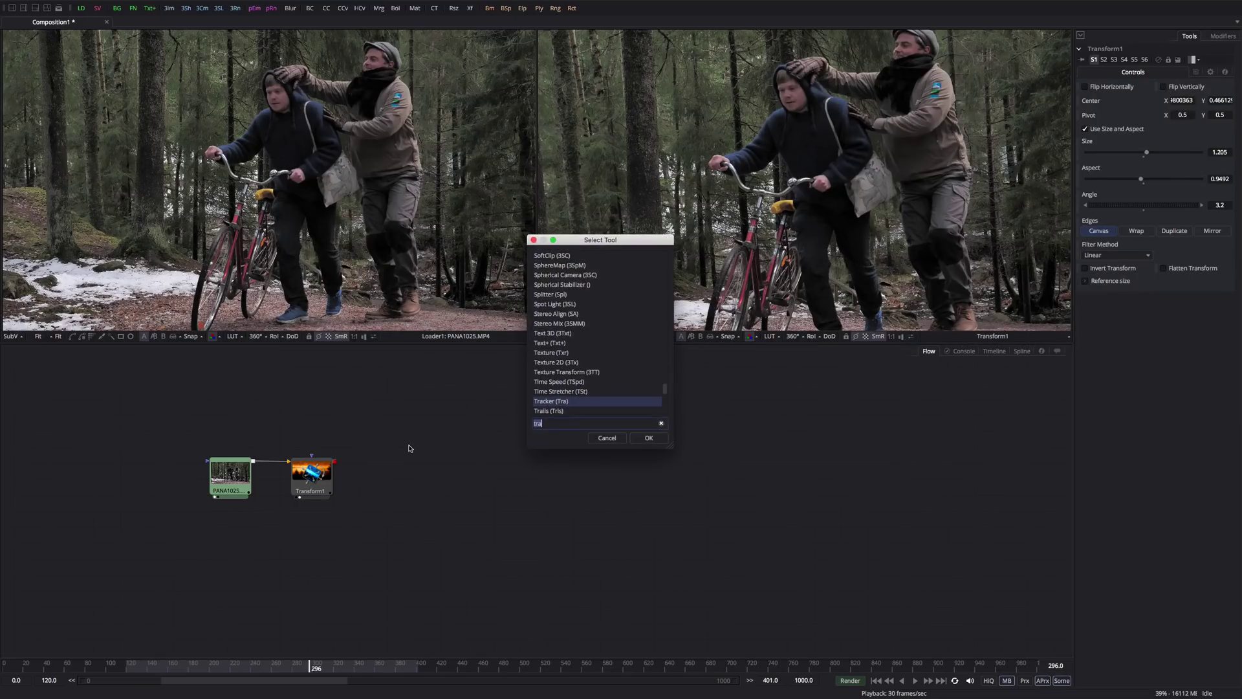
type("colo")
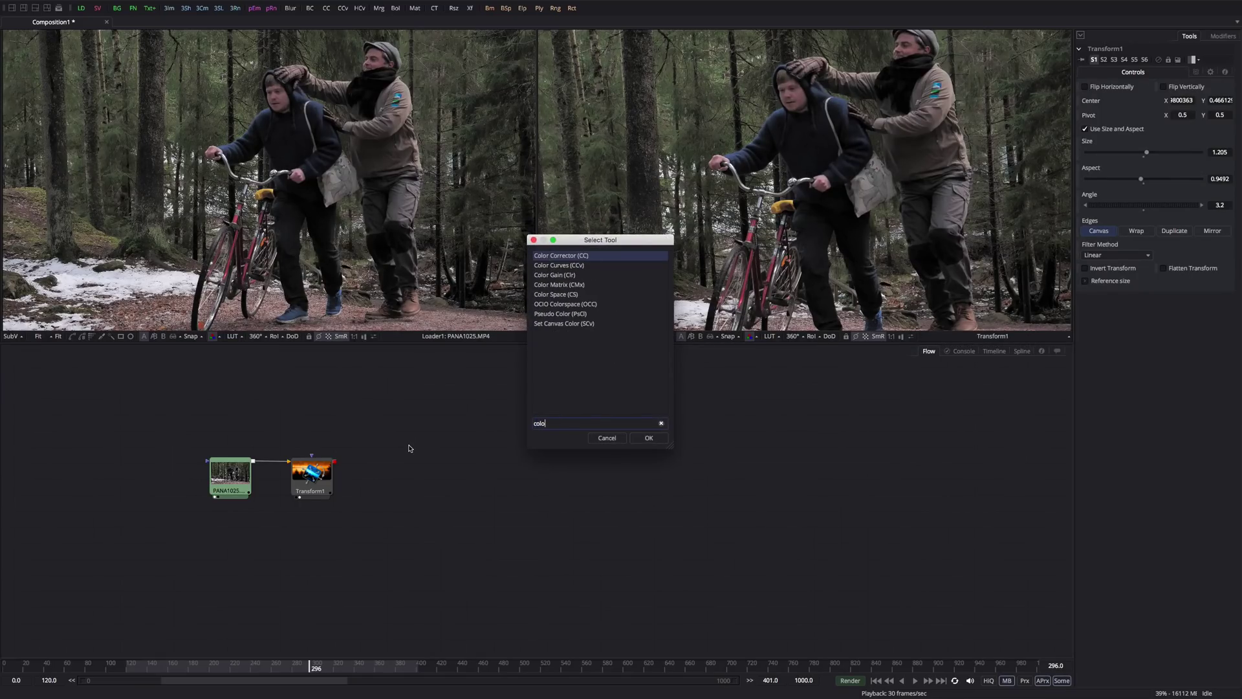
key("Return")
left_click_drag(437, 455, 400, 465)
left_click(349, 435)
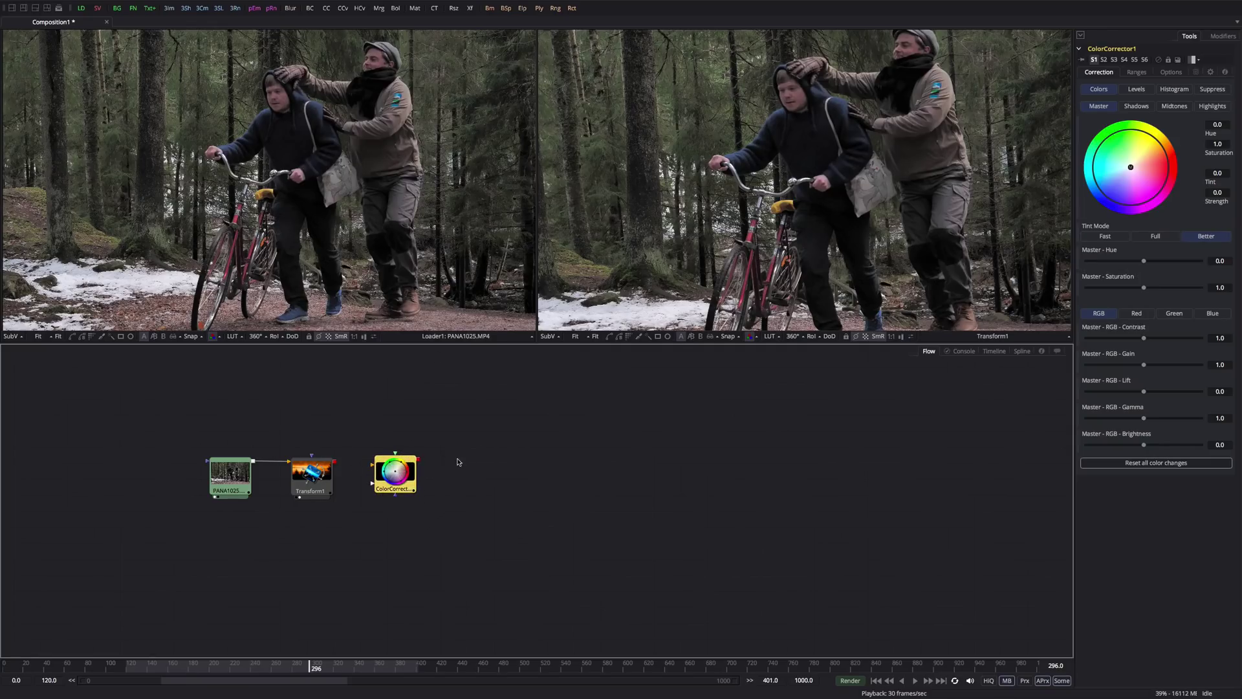
left_click(398, 470)
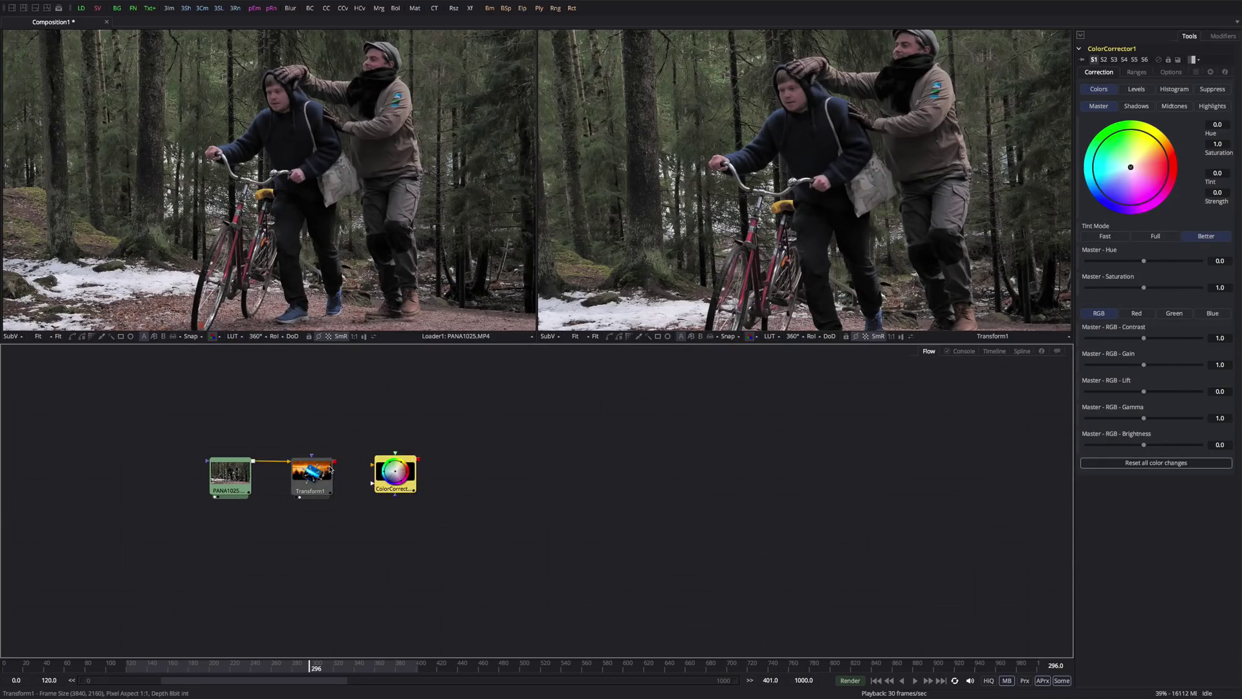
left_click_drag(335, 461, 371, 466)
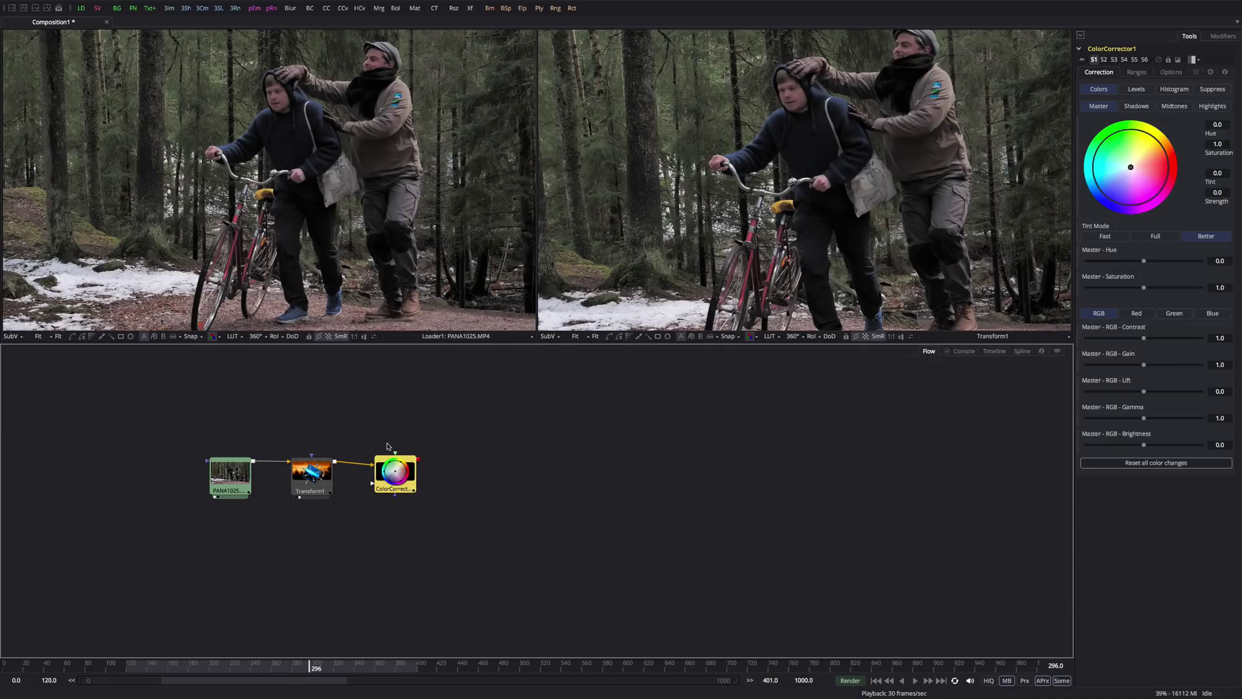
left_click_drag(397, 482, 401, 483)
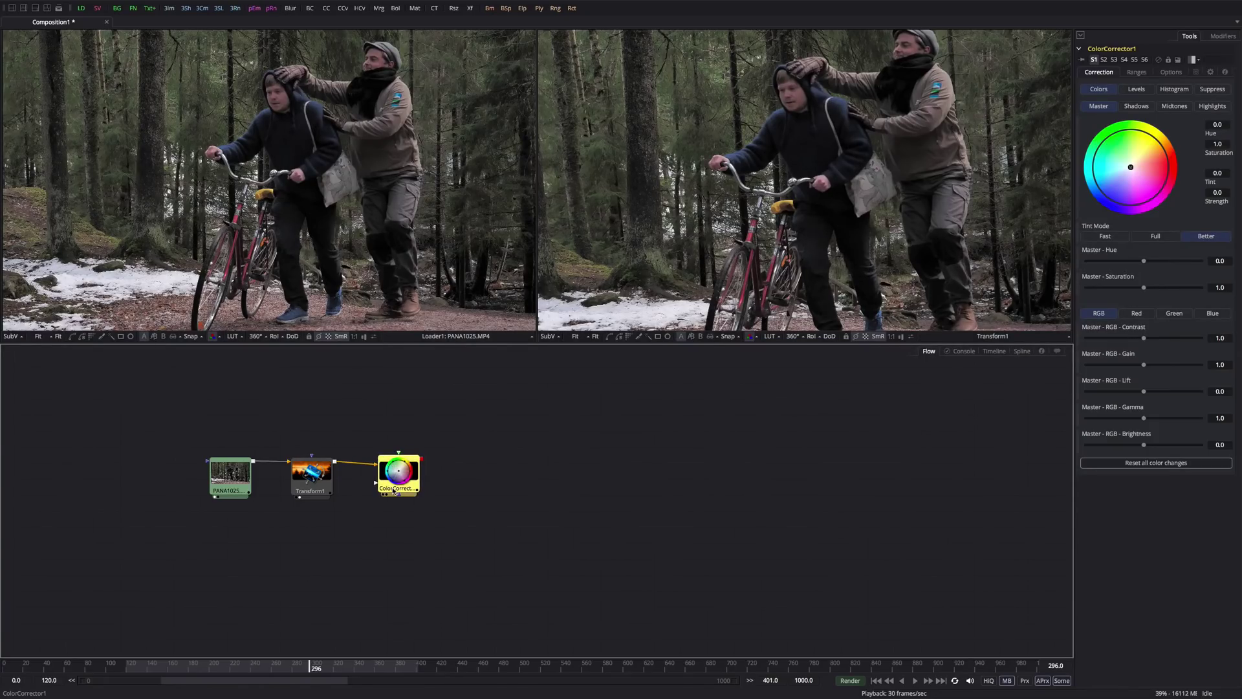
key("2")
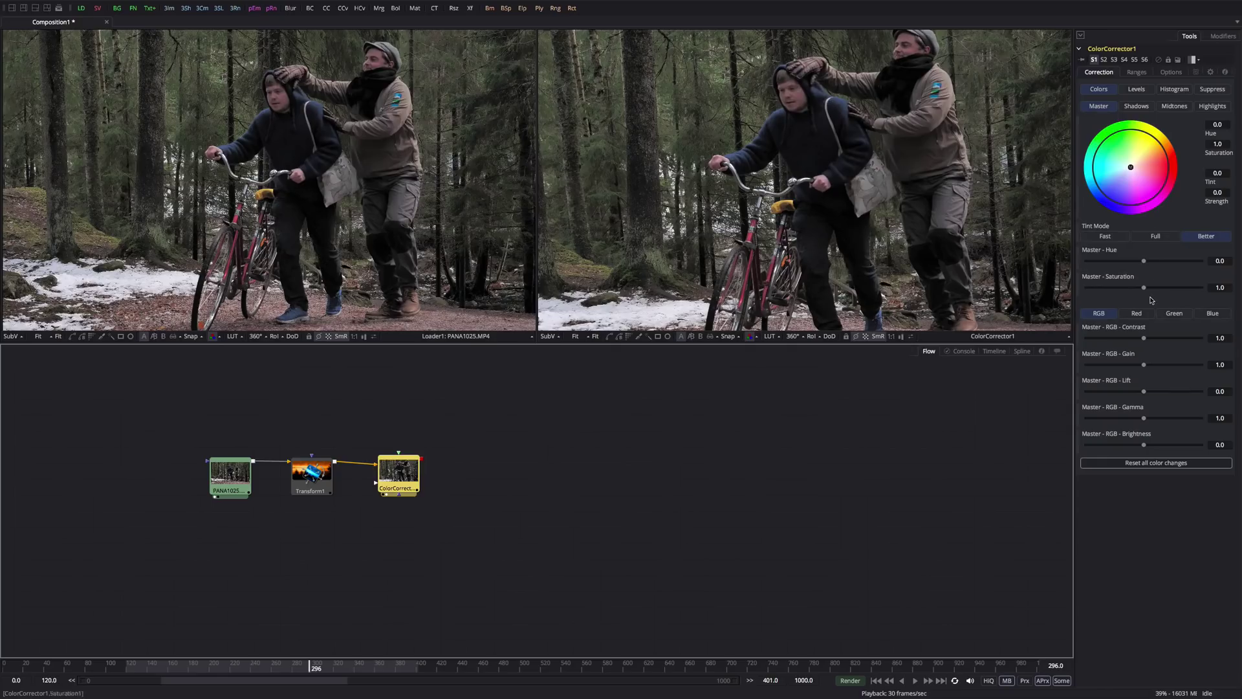
- Set the Color Corrector's gamma to 1.188, contrast to 1.085 and saturation to 0.88, with a slight green tint of strength 0.0434
left_click_drag(1144, 418, 1150, 418)
left_click_drag(1144, 337, 1147, 339)
left_click_drag(1144, 288, 1137, 292)
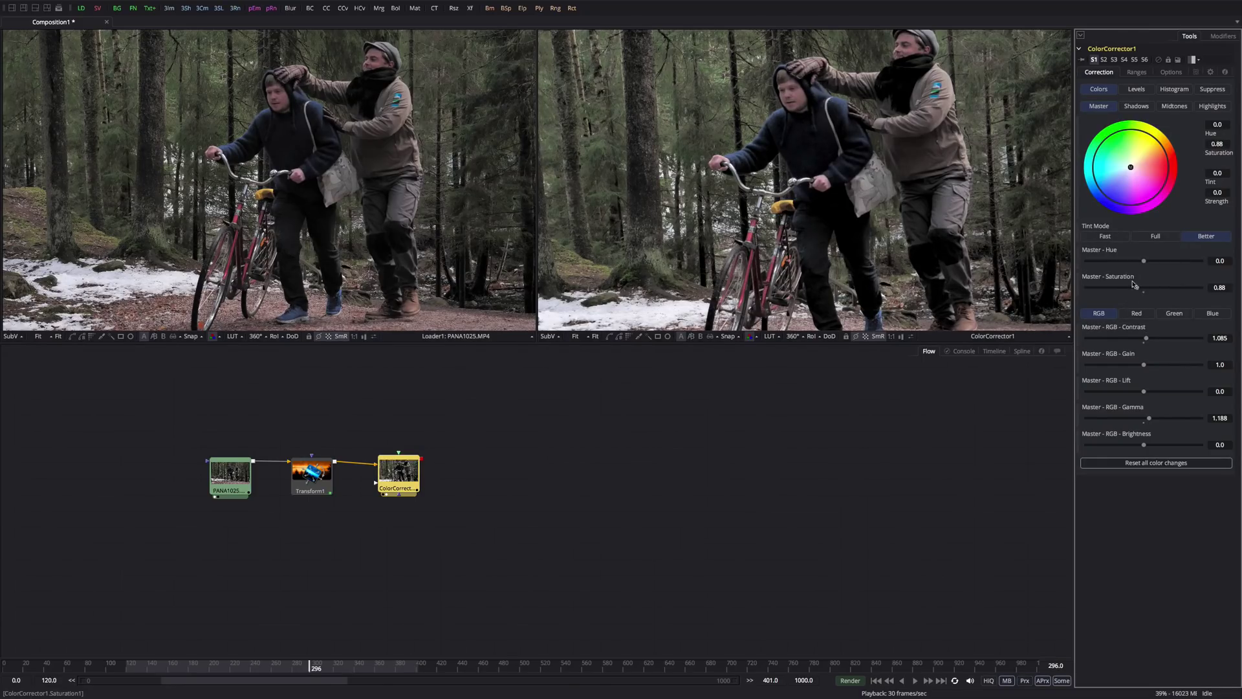
left_click_drag(1131, 167, 1125, 163)
left_click(483, 465)
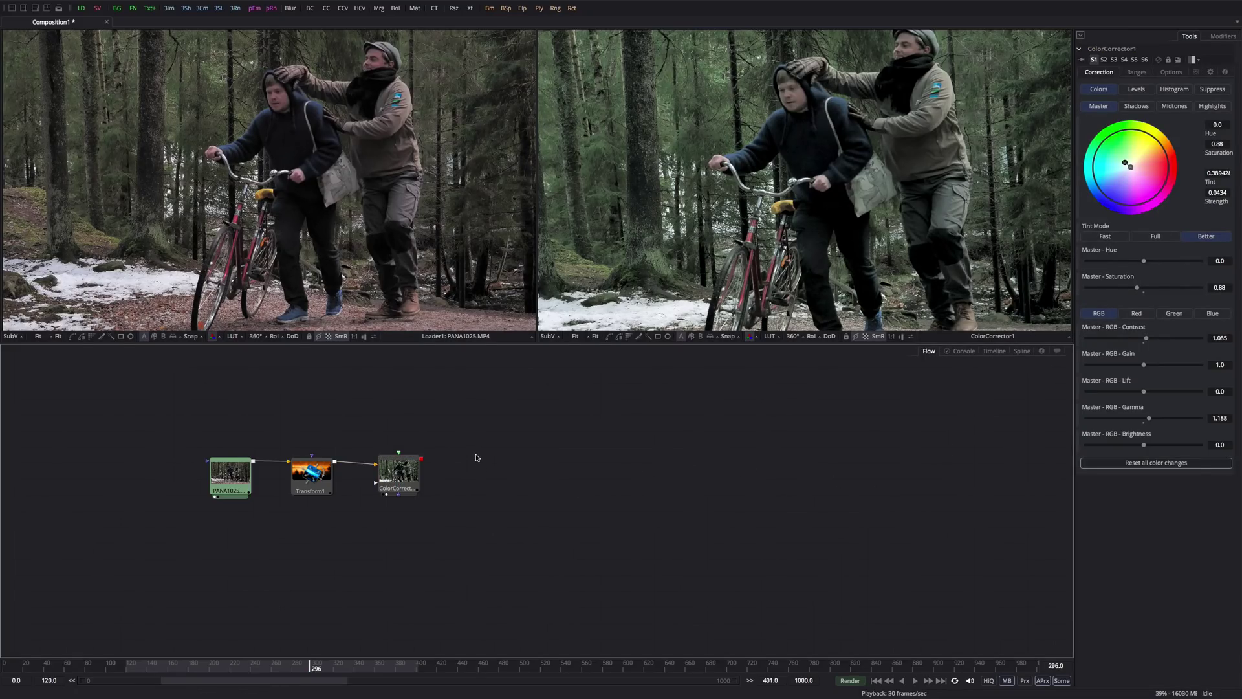
- Add a Blur node after the Color Corrector, show it in the second viewer, and set its blur size to 11
key("ctrl+space")
type("colo")
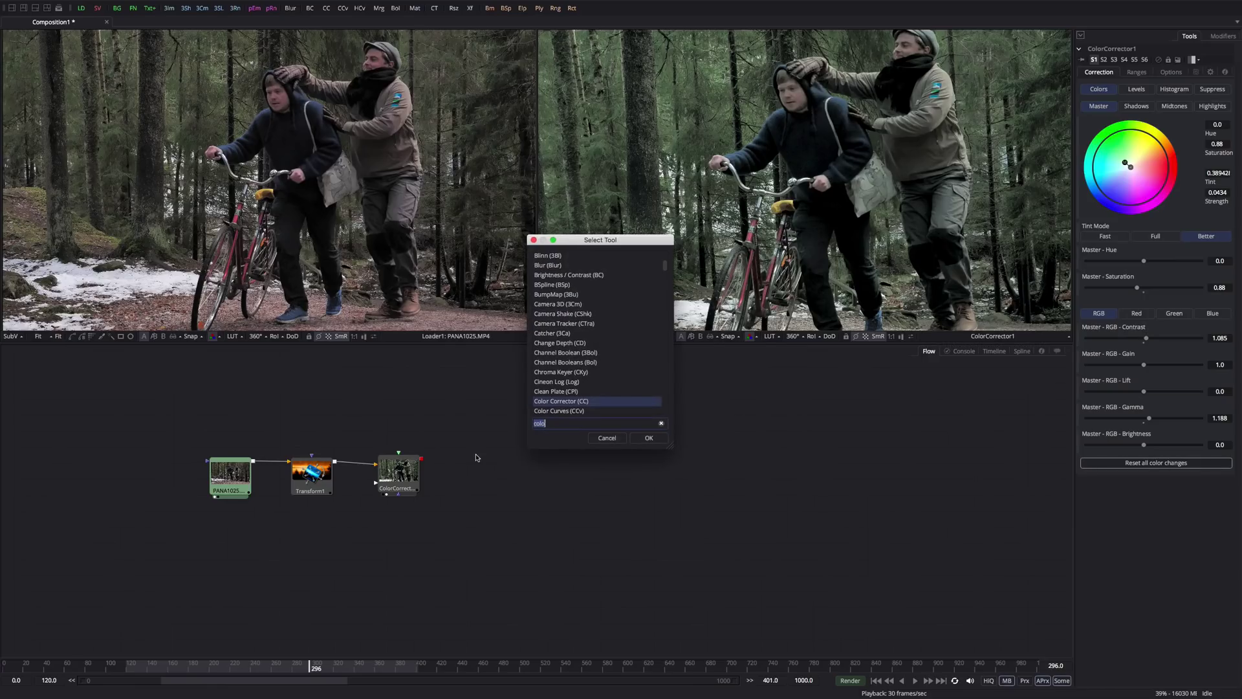
type("blur")
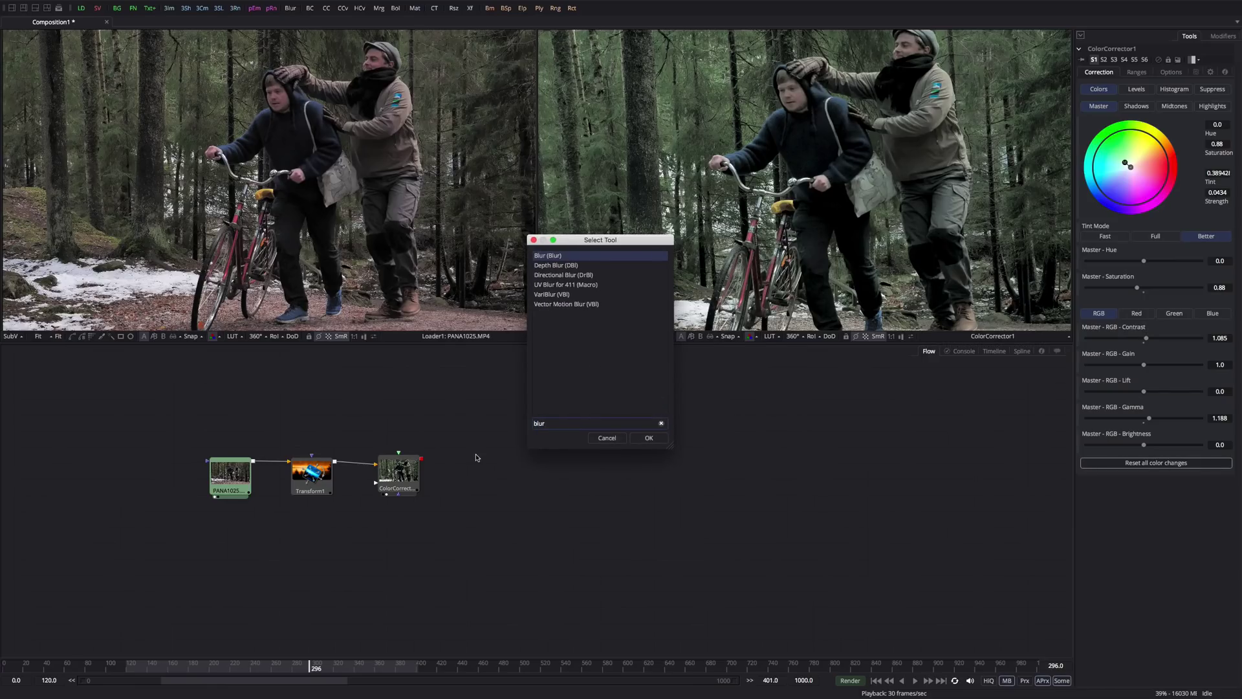
key("Return")
left_click_drag(519, 513, 487, 482)
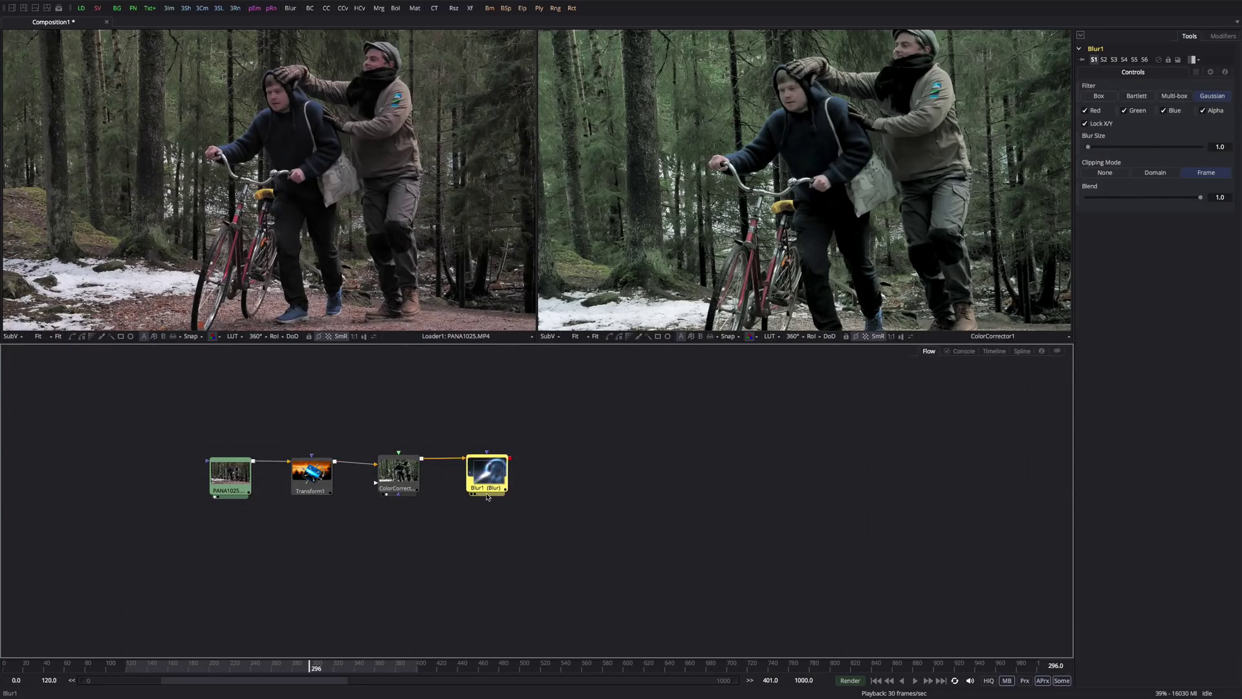
key("2")
mouse_move(1089, 147)
left_mouse_down()
mouse_move(1115, 149)
mouse_move(1099, 147)
left_mouse_up()
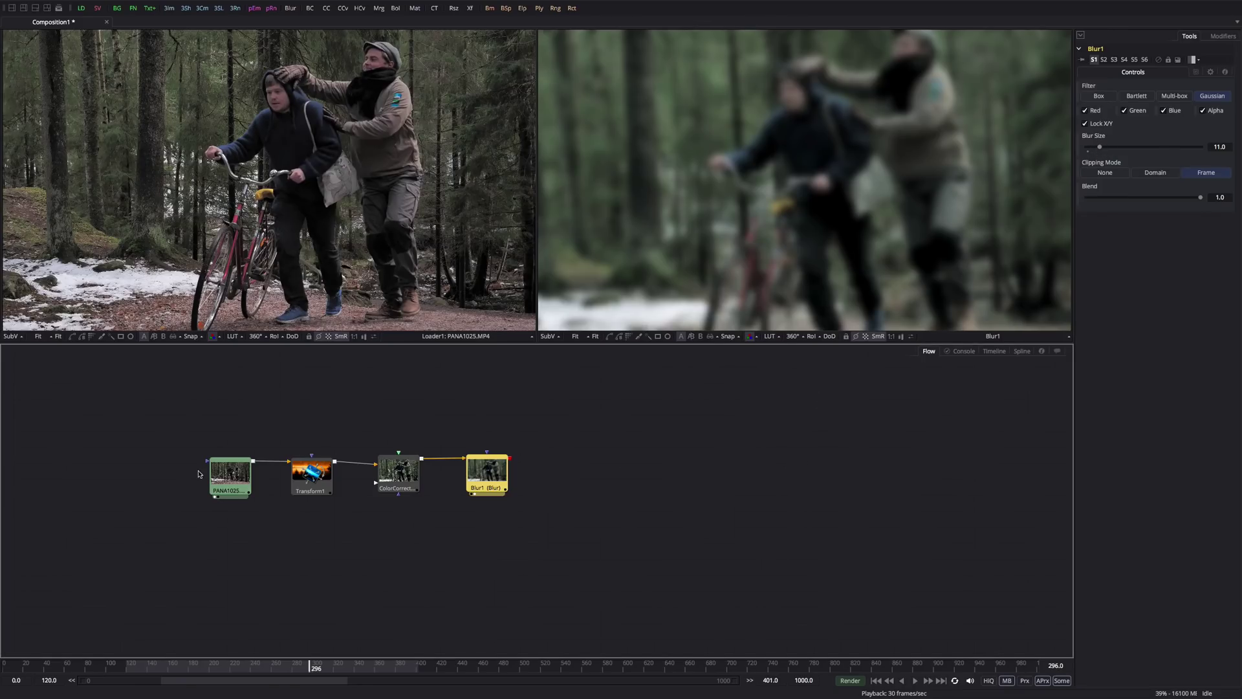
- Examine the node chain by selecting the loader, Color Corrector and Blur in turn
left_click_drag(147, 387, 237, 517)
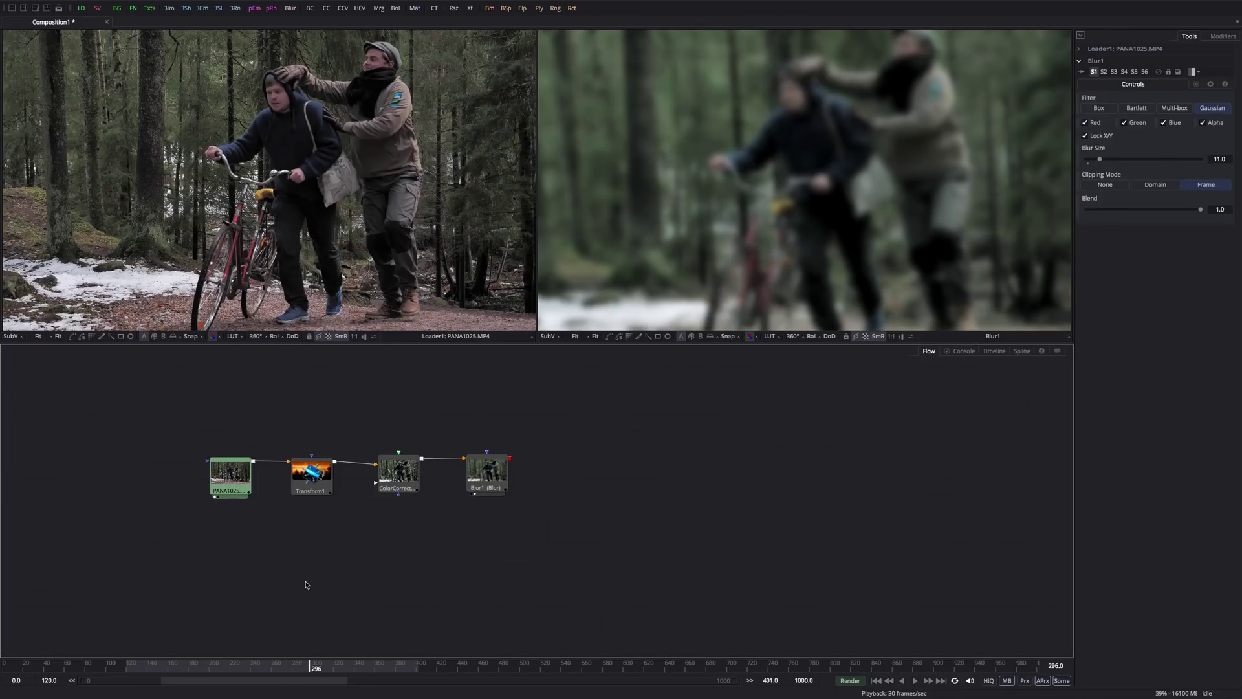
left_click(230, 475)
left_click_drag(204, 425, 282, 511)
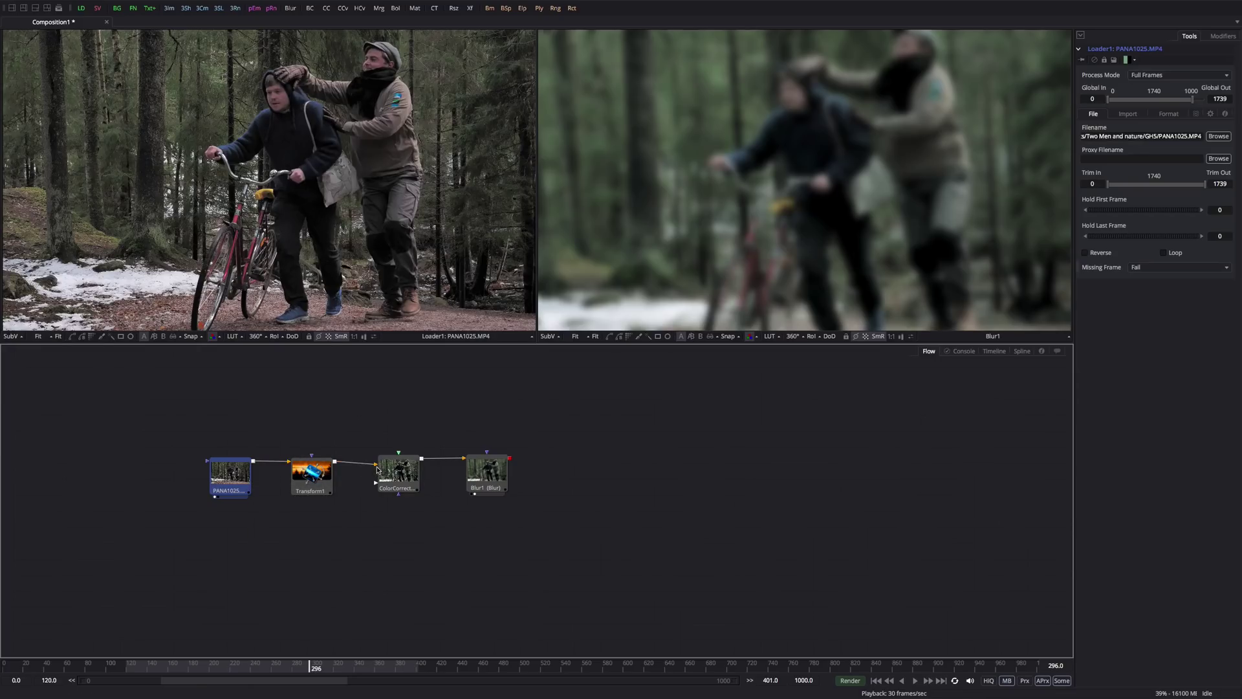
left_click(398, 472)
left_click(472, 472)
left_click(564, 465)
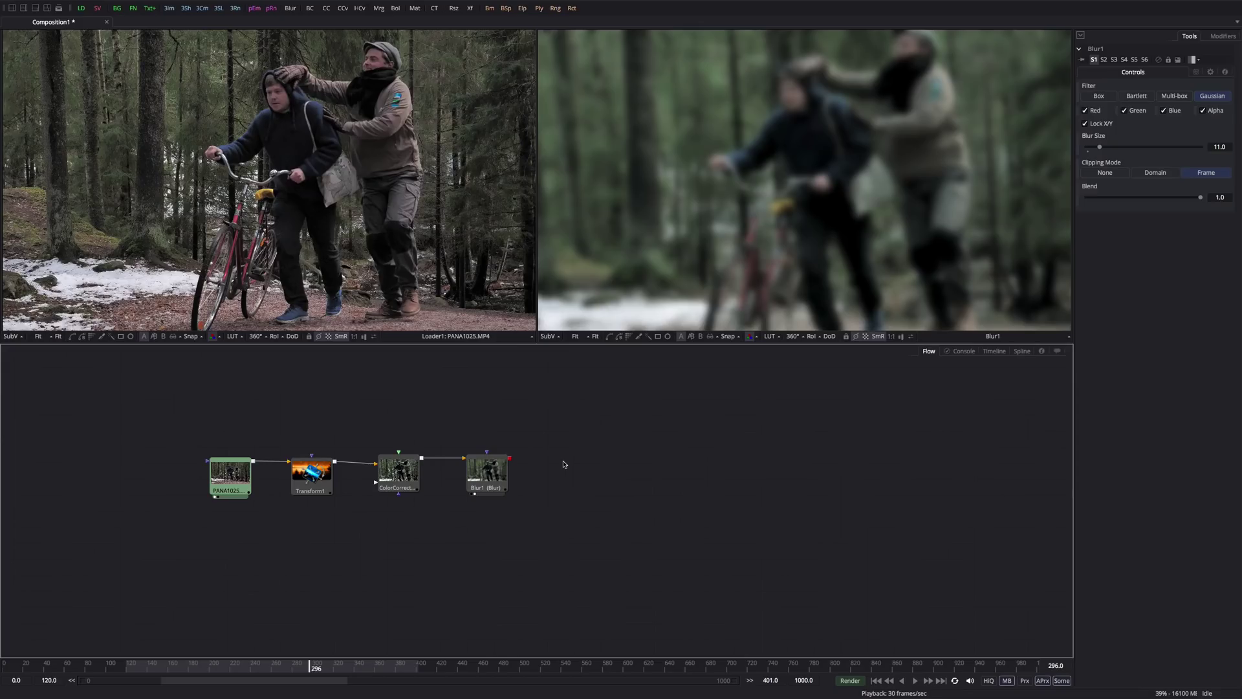
- Delete the Blur node, undo the deletion, and delete the node again
left_click_drag(482, 410, 528, 507)
key("Delete")
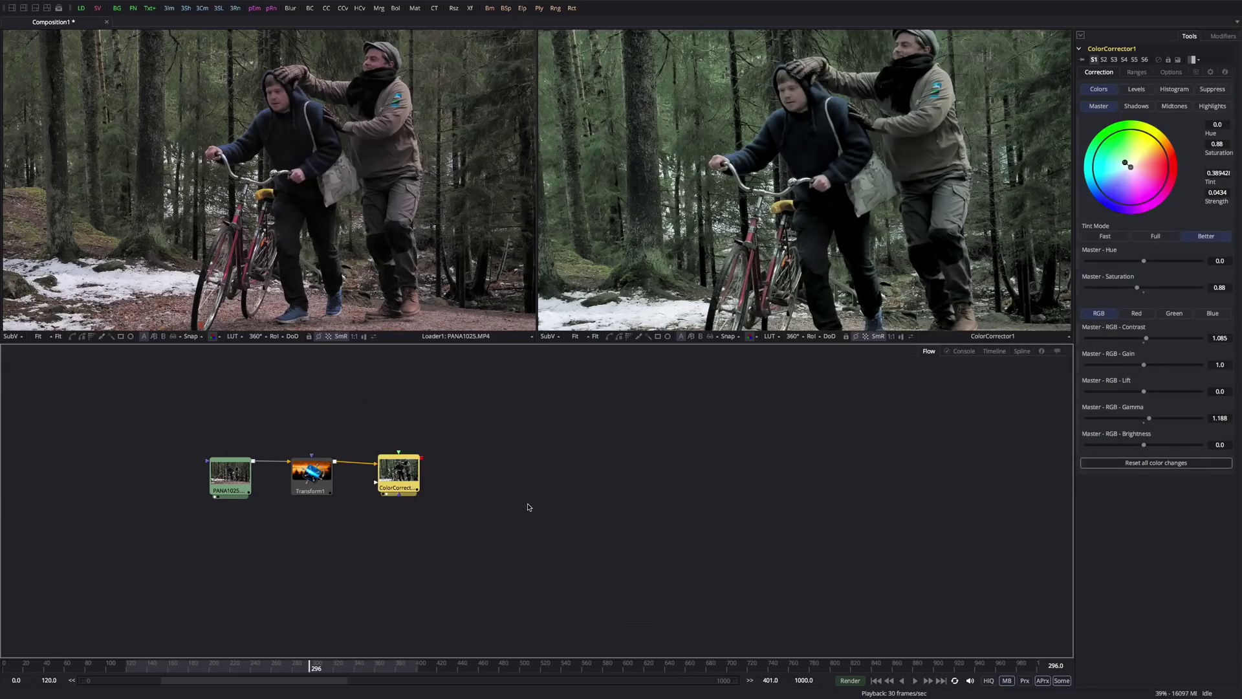
left_click(516, 494)
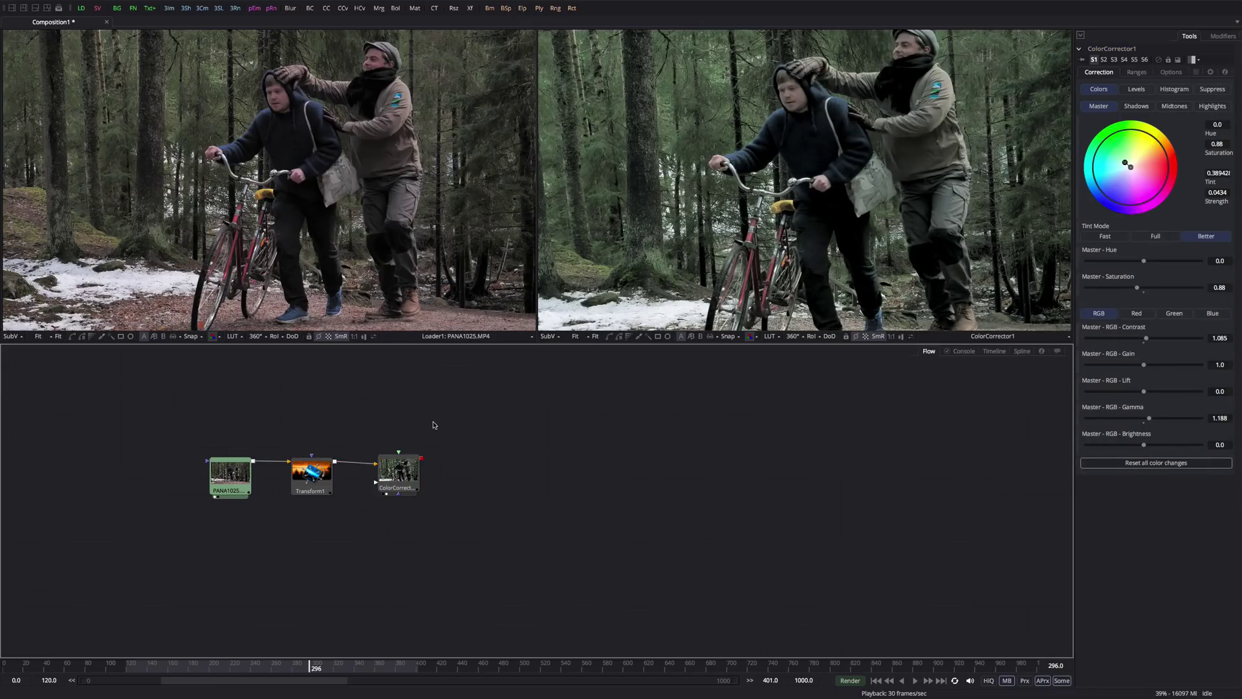
key("ctrl+z")
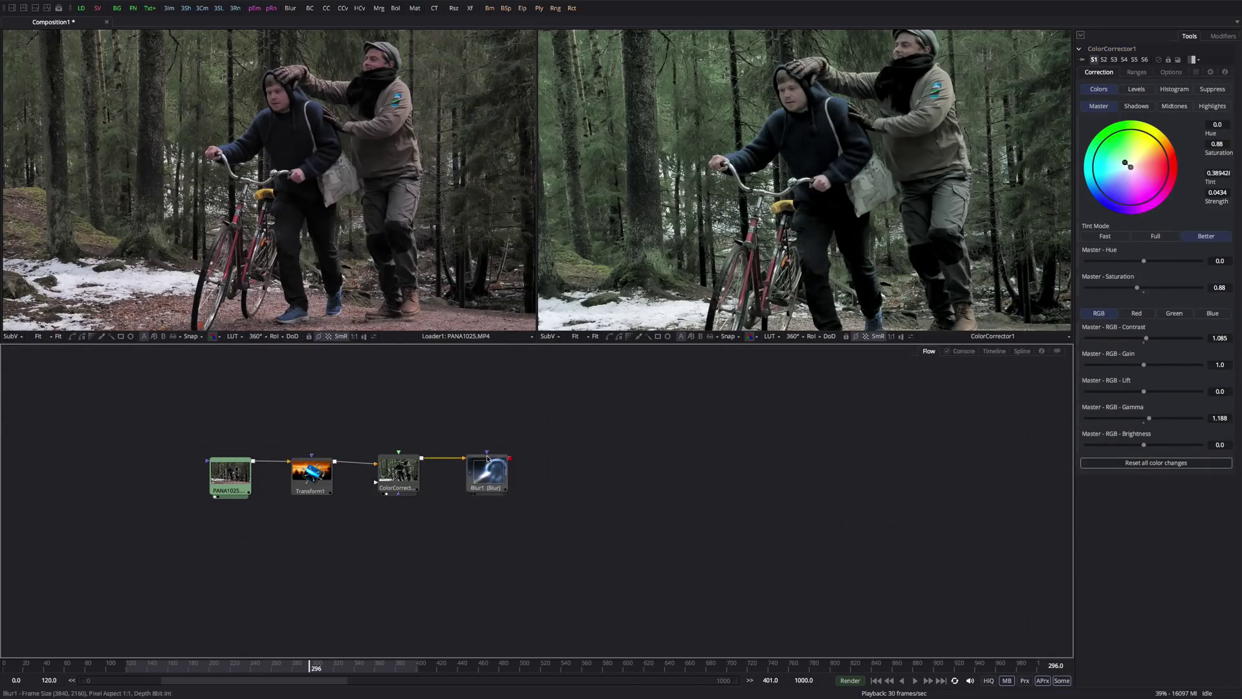
left_click(502, 471)
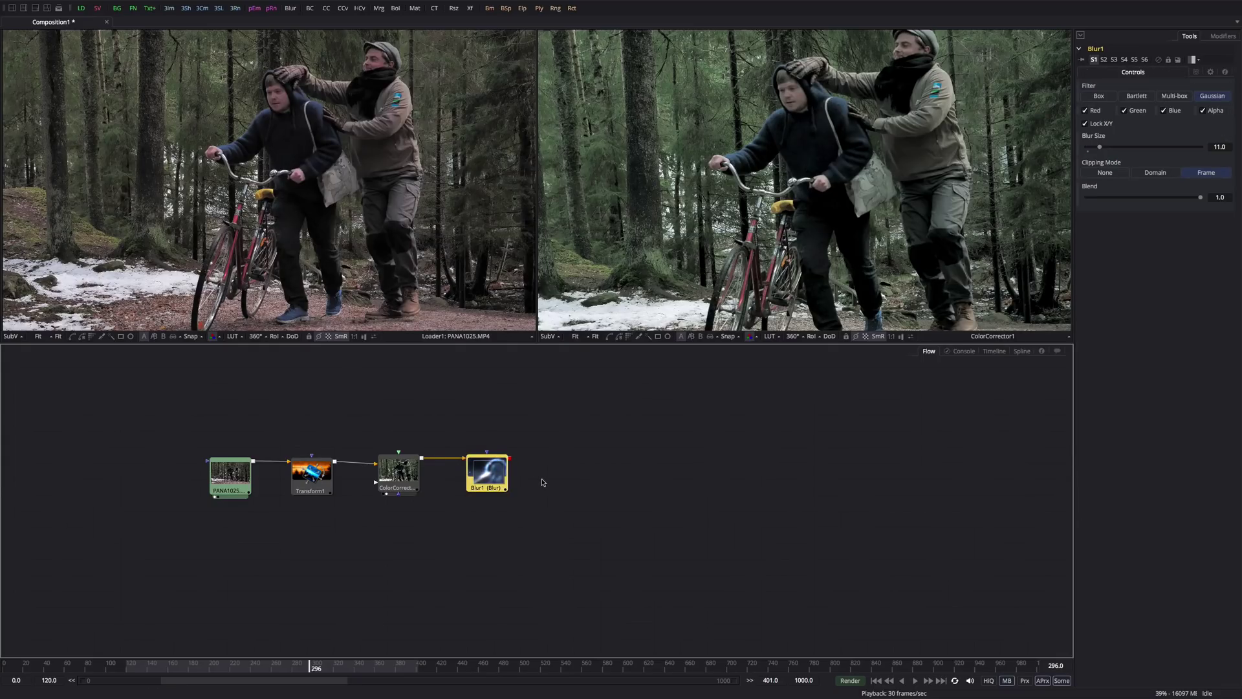
key("Delete")
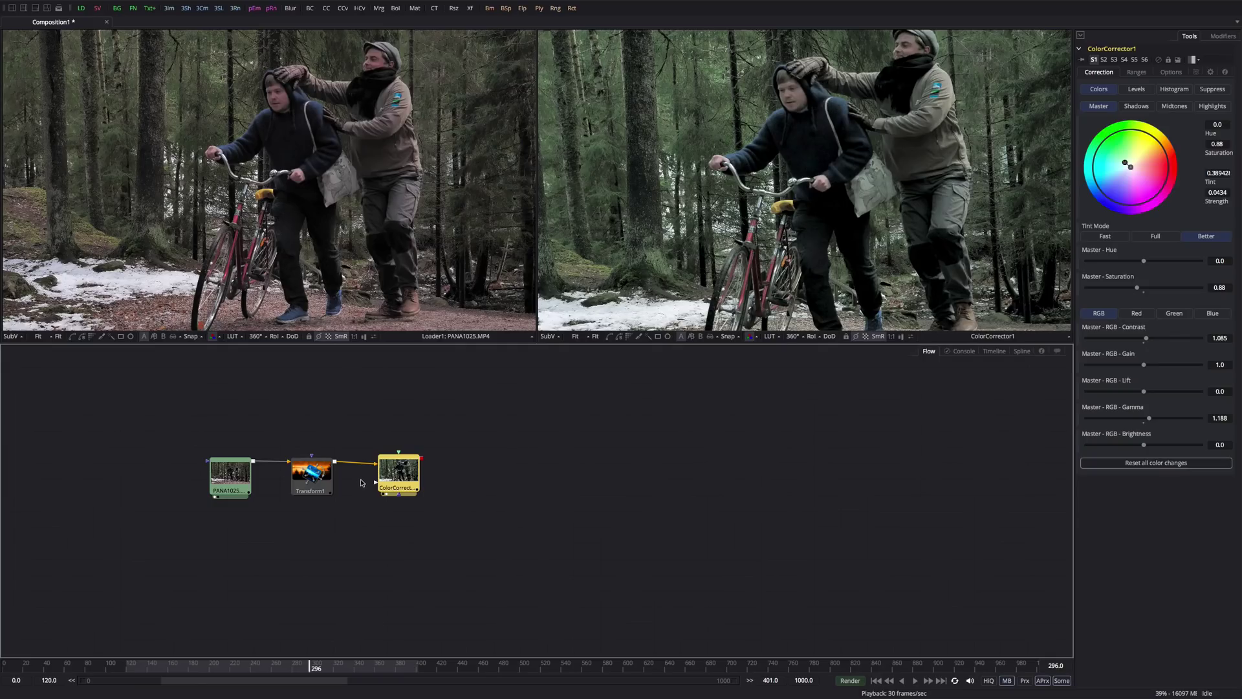
- Move the Color Corrector slightly away, disconnect it from the Transform, and undo the disconnection and the move
left_click_drag(399, 475, 409, 471)
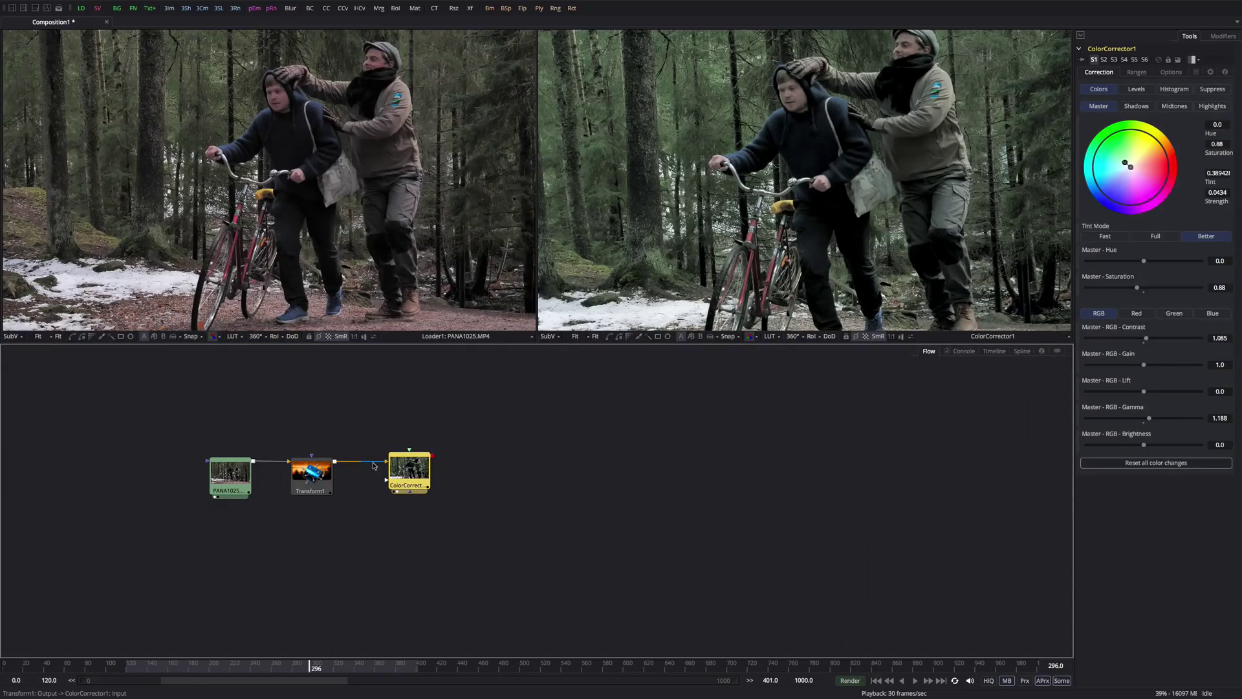
left_click(376, 464)
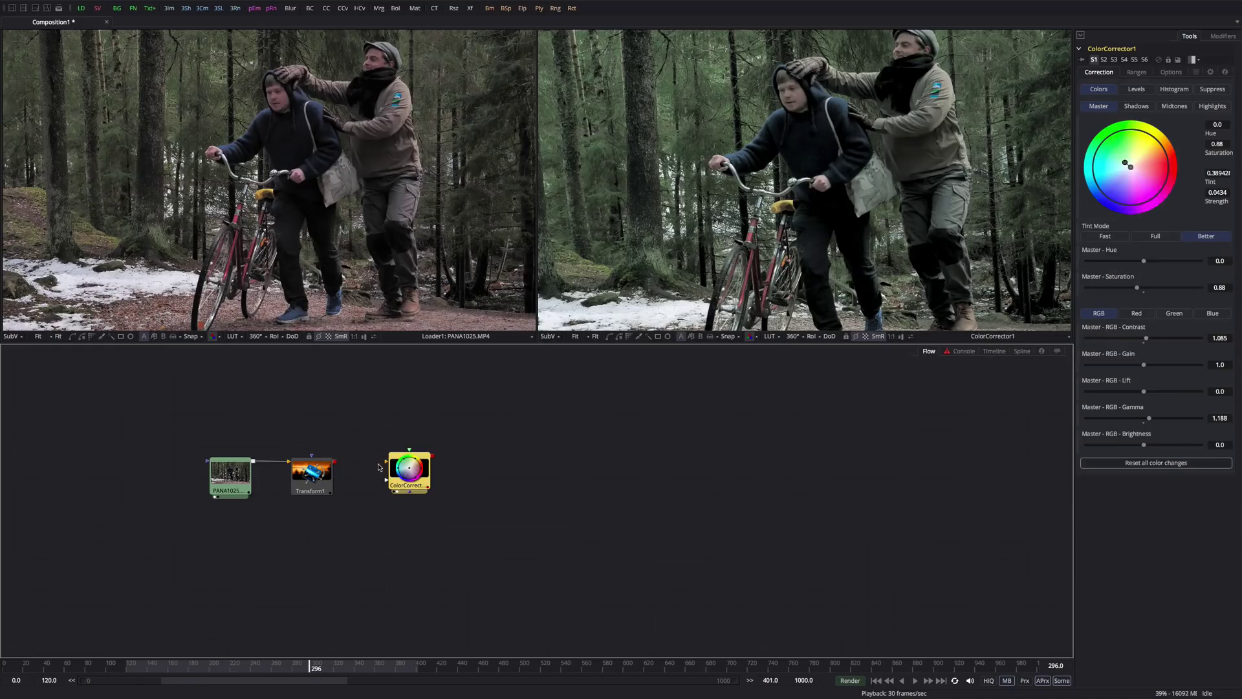
key("ctrl+z")
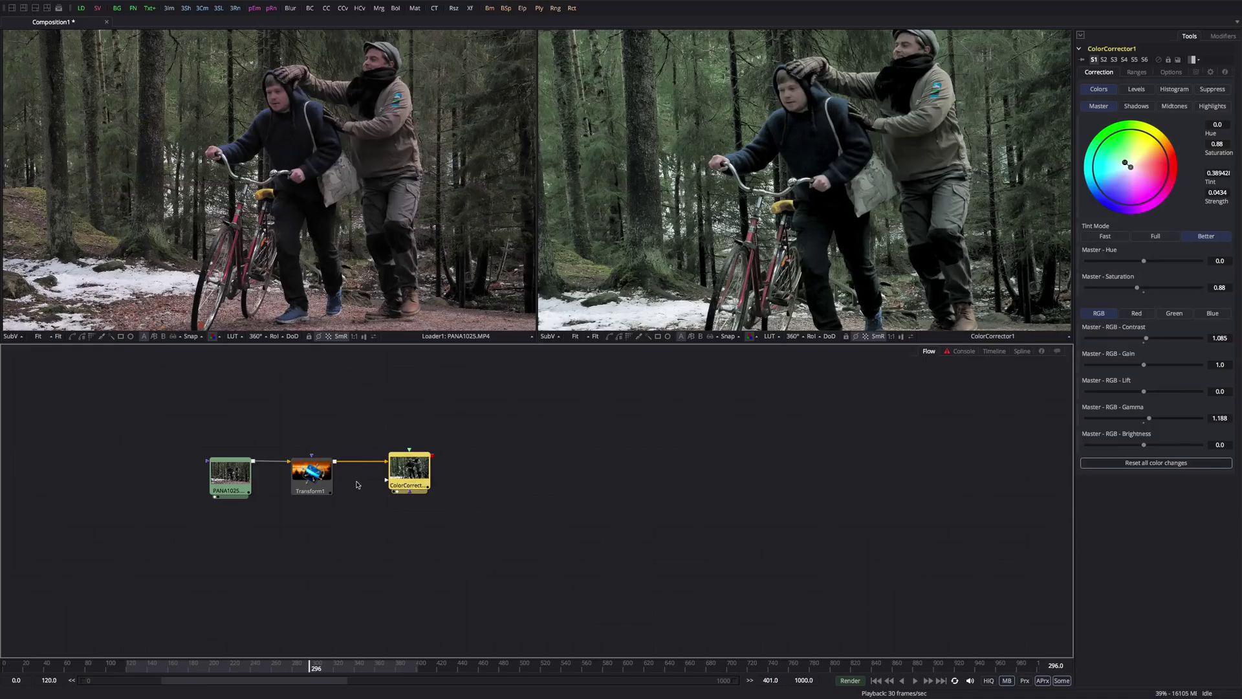
key("ctrl+z")
left_click(463, 507)
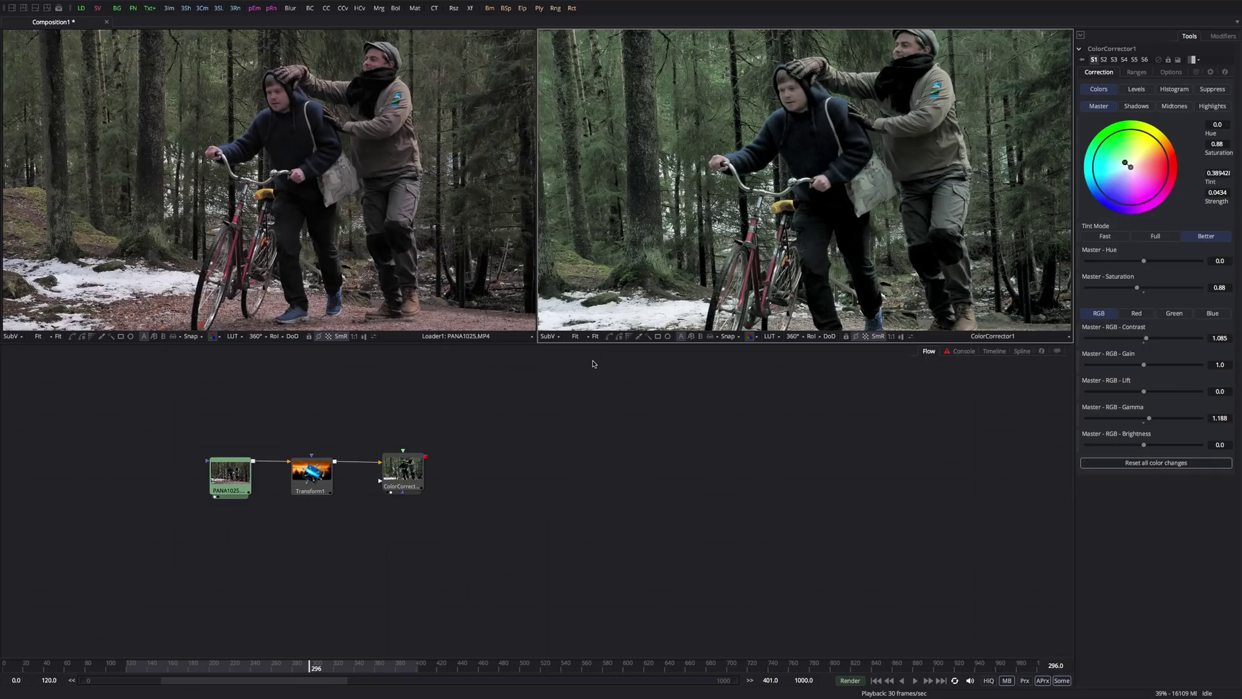
- Add a second Loader node with the smoke clip Side_Smoke_4_0190_2K.mov from the 2K folder
key("shift+space")
type("loader")
key("Return")
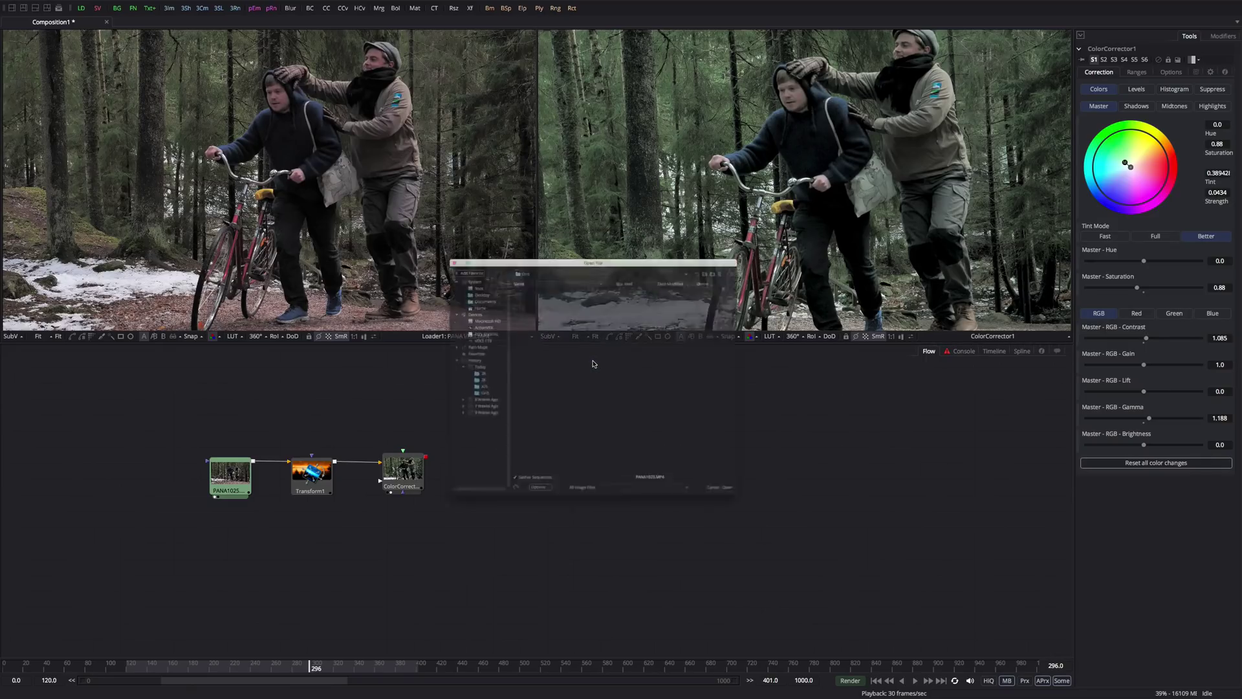
left_click(440, 374)
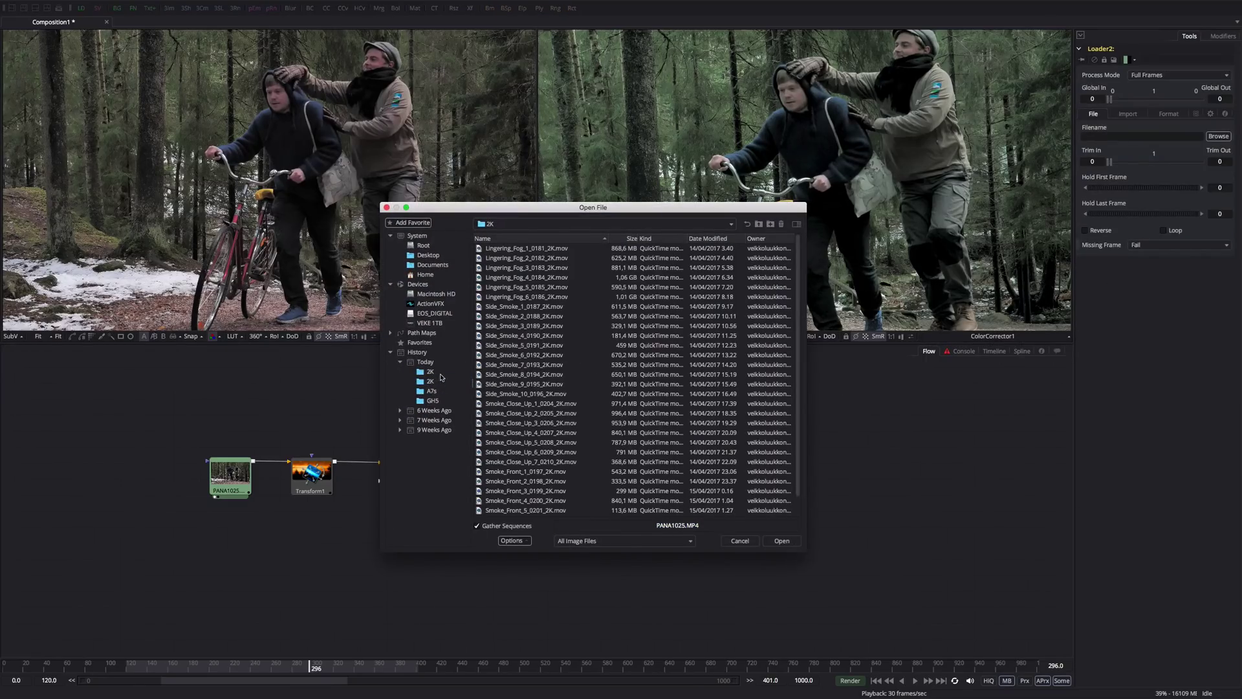
double_click(495, 336)
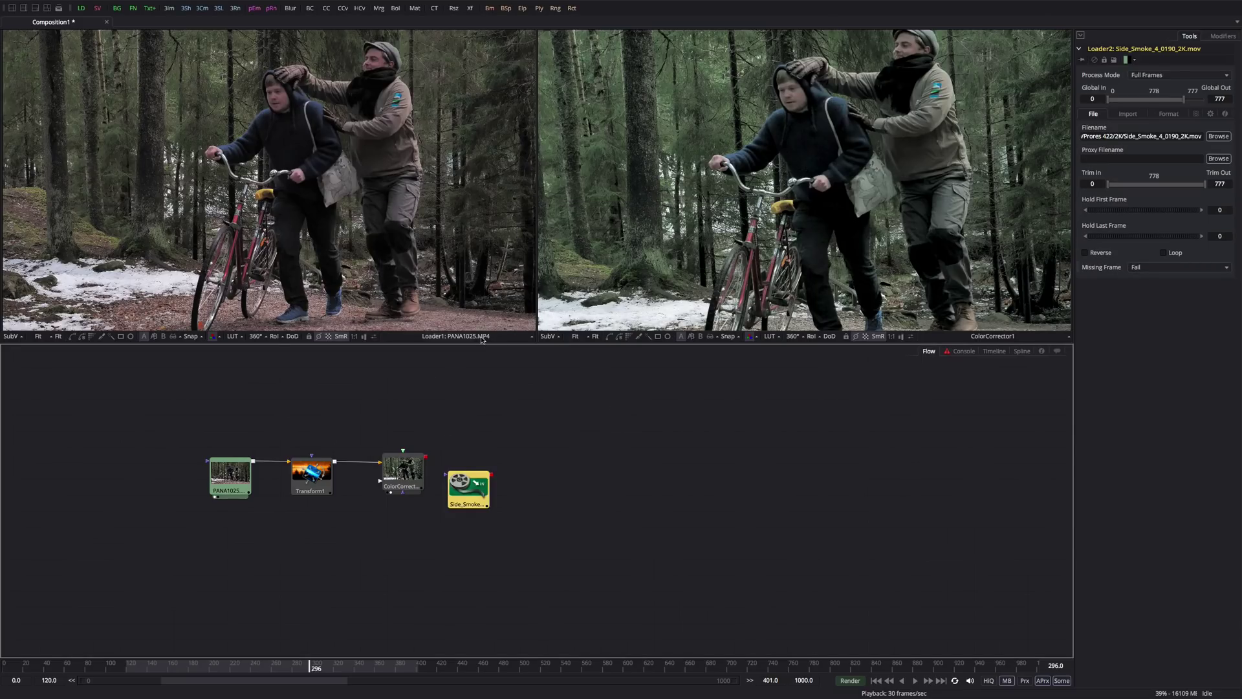
- Place the smoke loader above and slightly right of the Color Corrector, show it in the first viewer, and play the clips briefly
left_click_drag(466, 492, 405, 406)
key("1")
key("space")
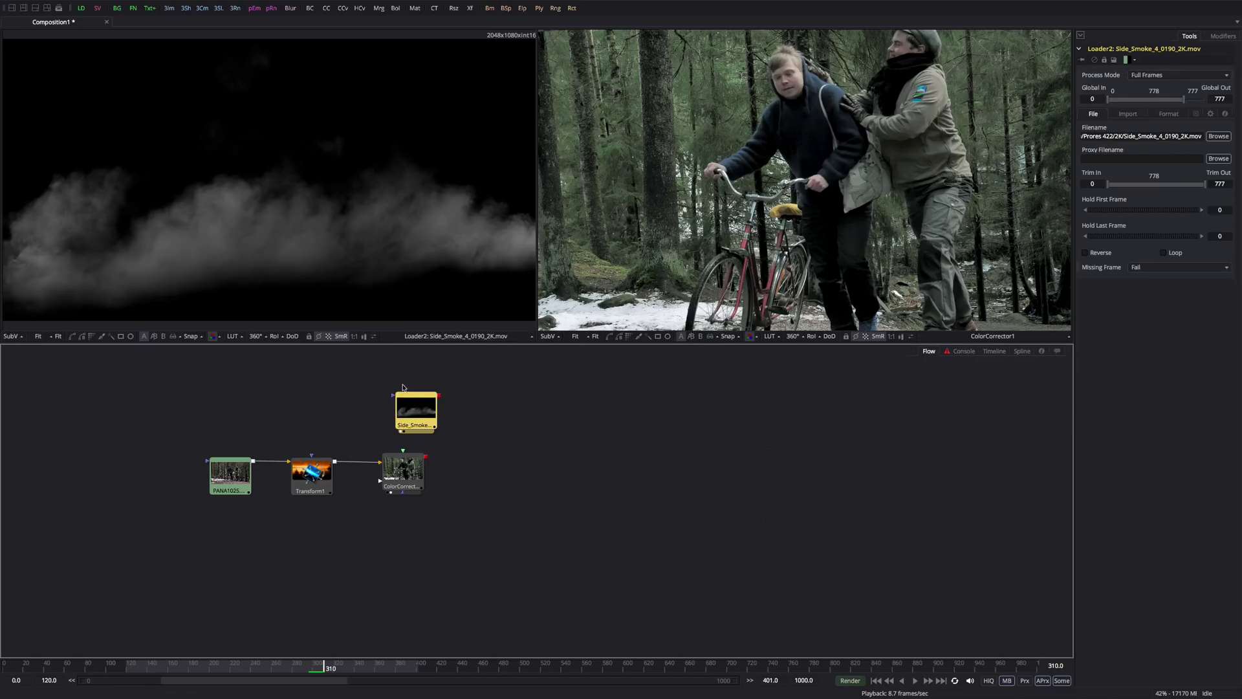
left_click_drag(414, 411, 404, 411)
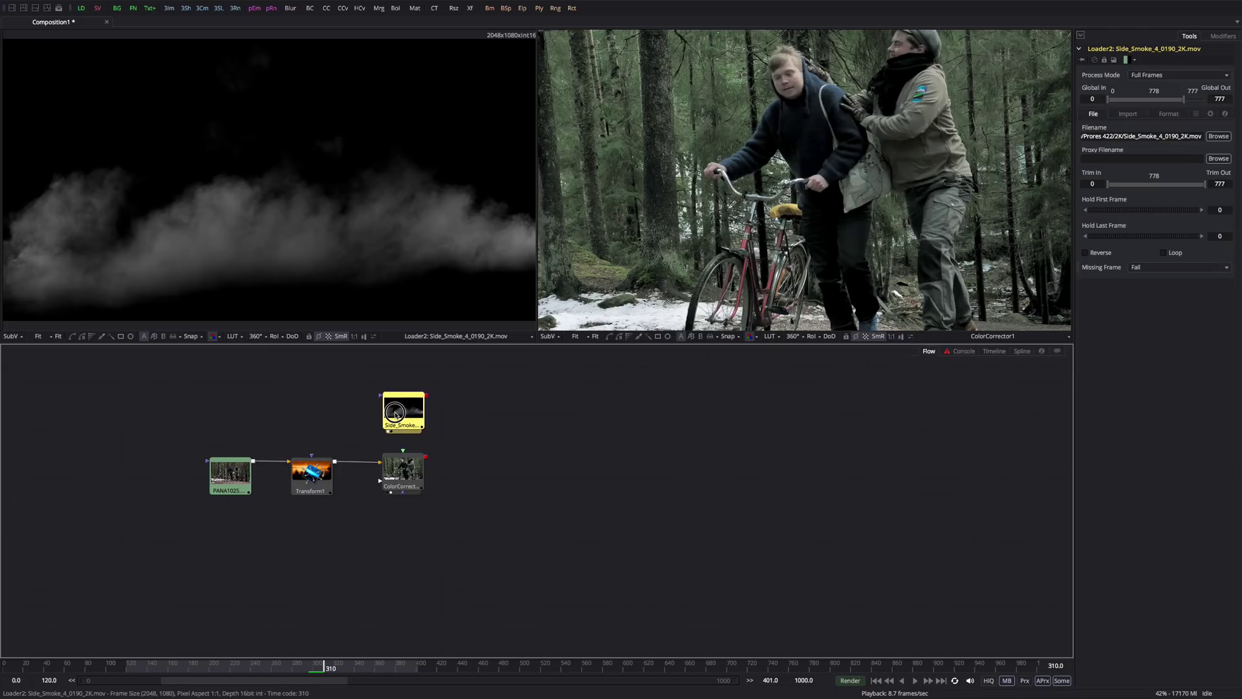
left_click_drag(397, 415, 453, 417)
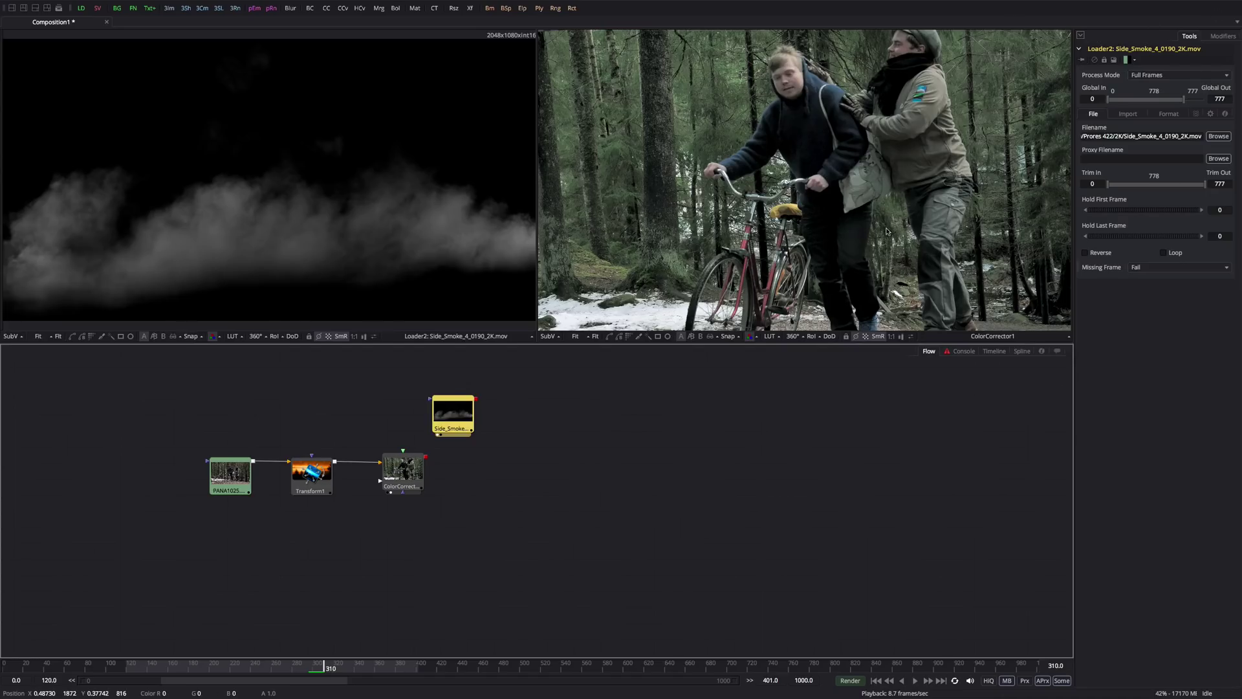
mouse_move(446, 414)
left_mouse_down()
mouse_move(462, 484)
mouse_move(446, 390)
left_mouse_up()
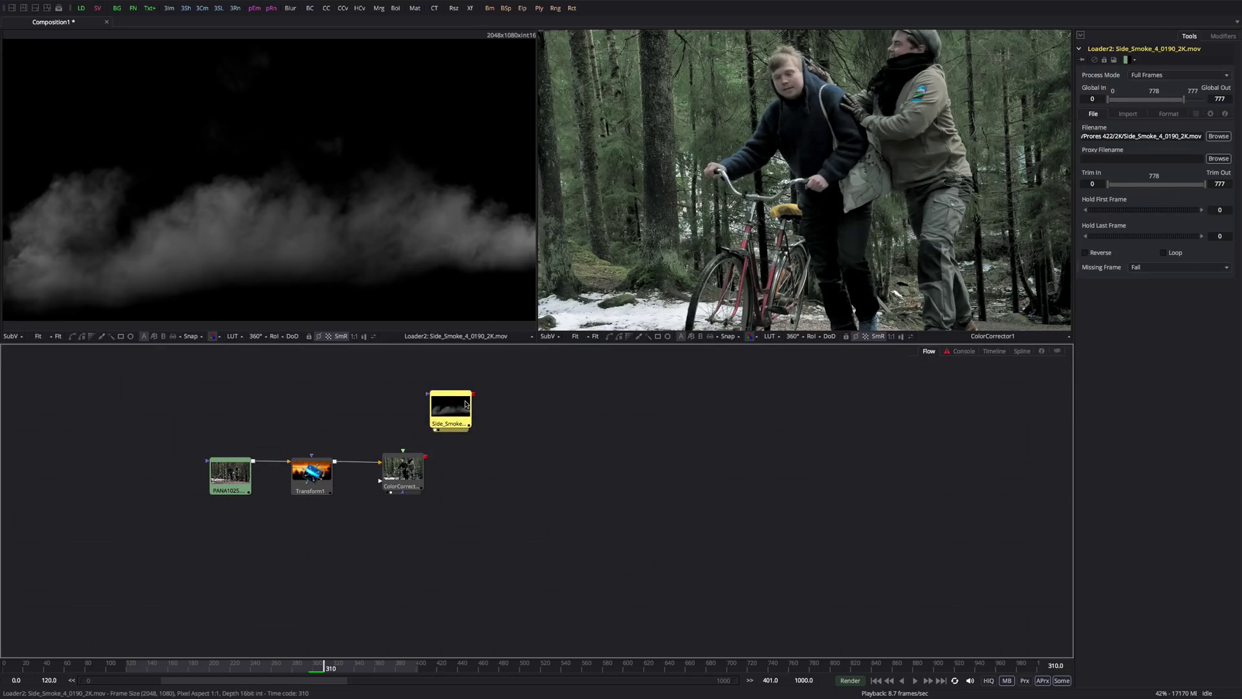
left_click_drag(438, 414, 449, 416)
- Add a Merge node beside the Color Corrector and line up the smoke loader above it
right_click(478, 488)
left_click(544, 463)
key("shift+space")
type("merge")
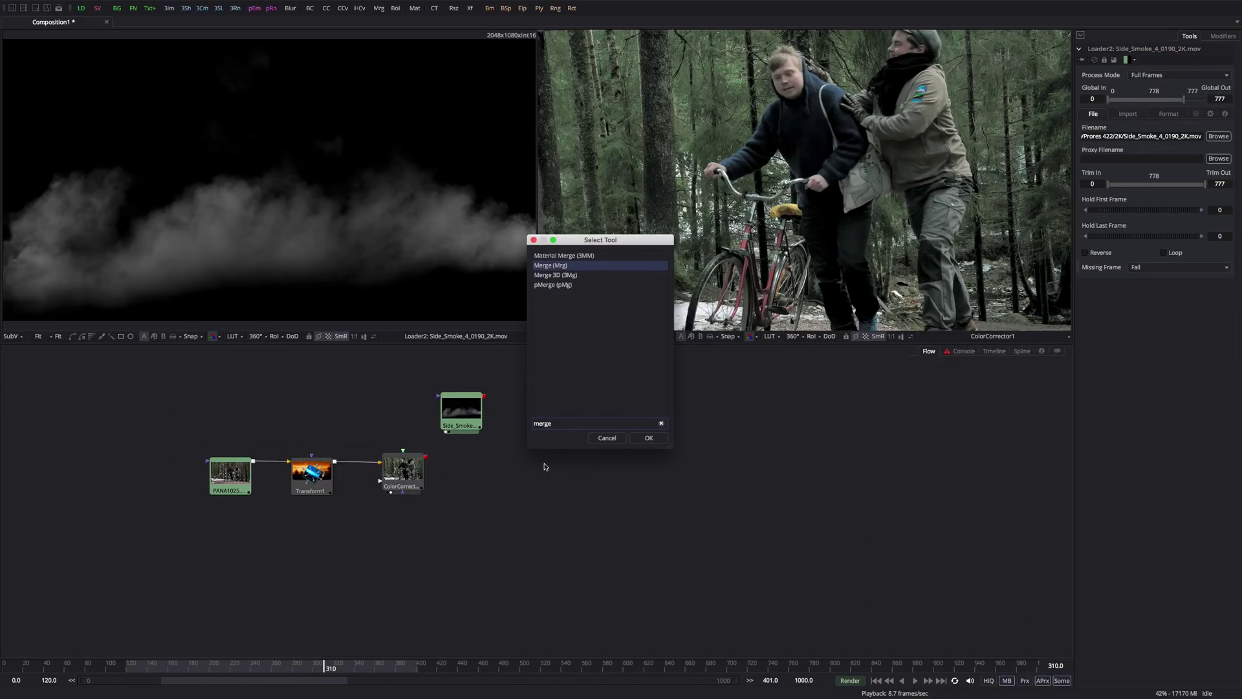
key("Return")
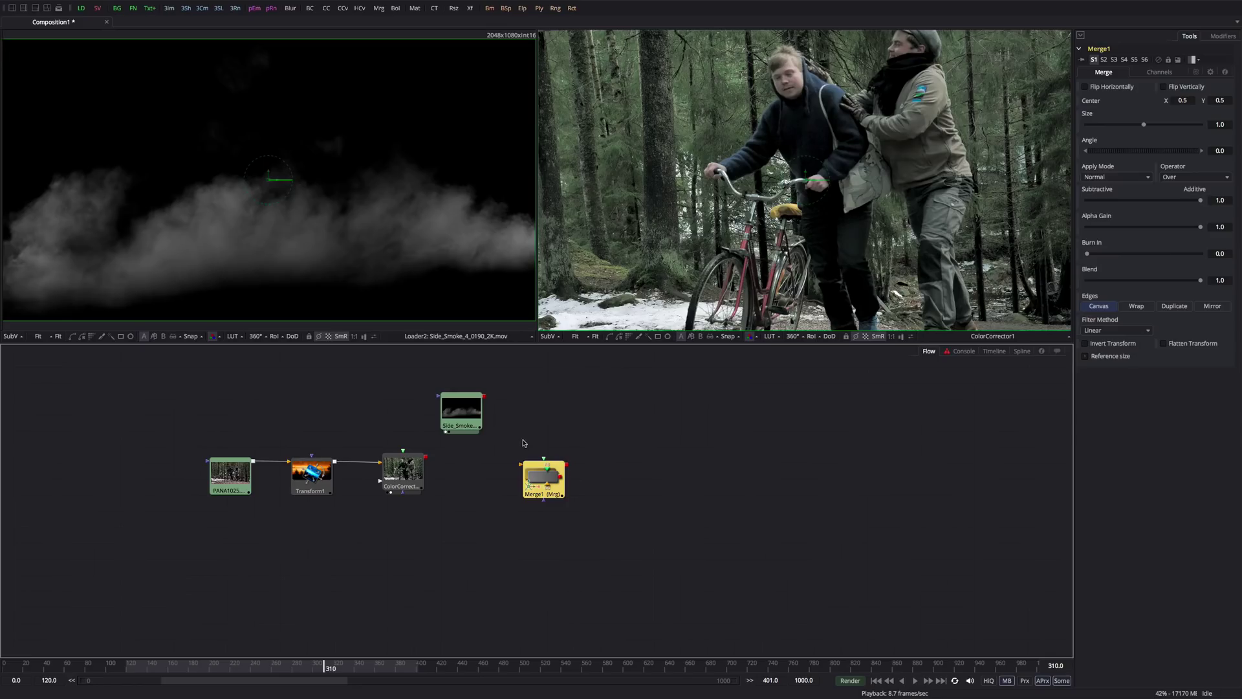
left_click_drag(464, 414, 487, 400)
left_click_drag(543, 477, 496, 471)
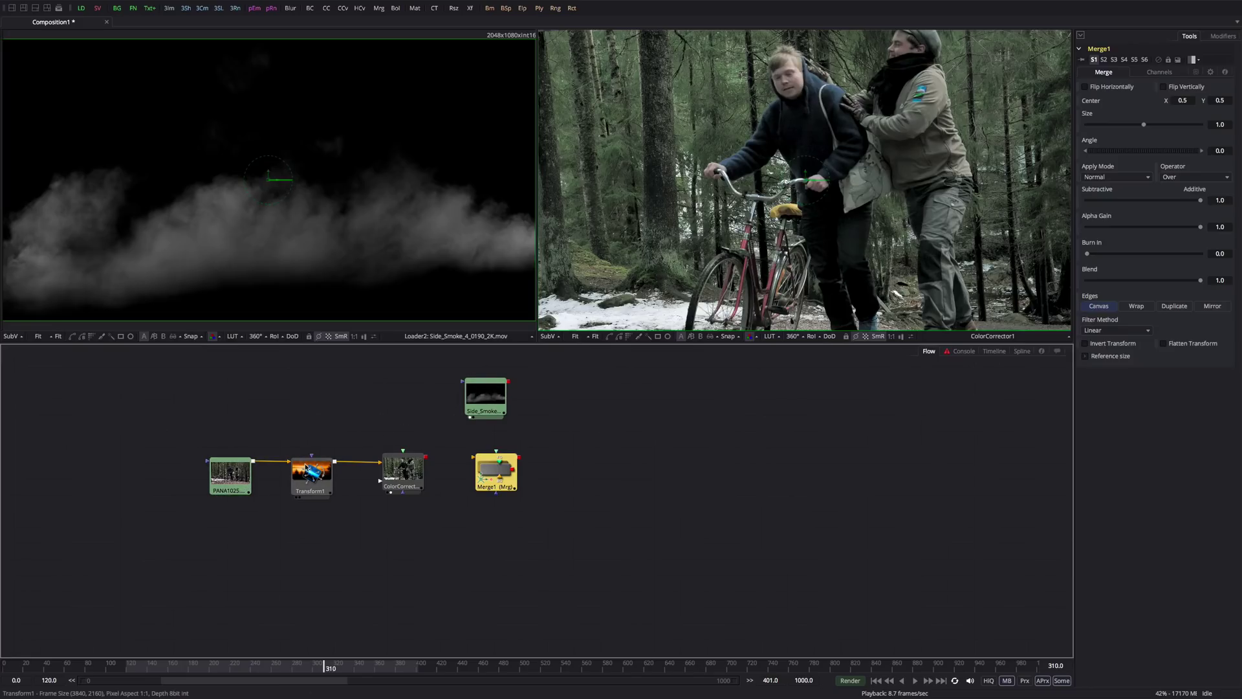
- Position the Merge below the smoke loader, connect the Color Corrector's output to its background input, and align the smoke loader above it
left_click_drag(508, 469, 494, 466)
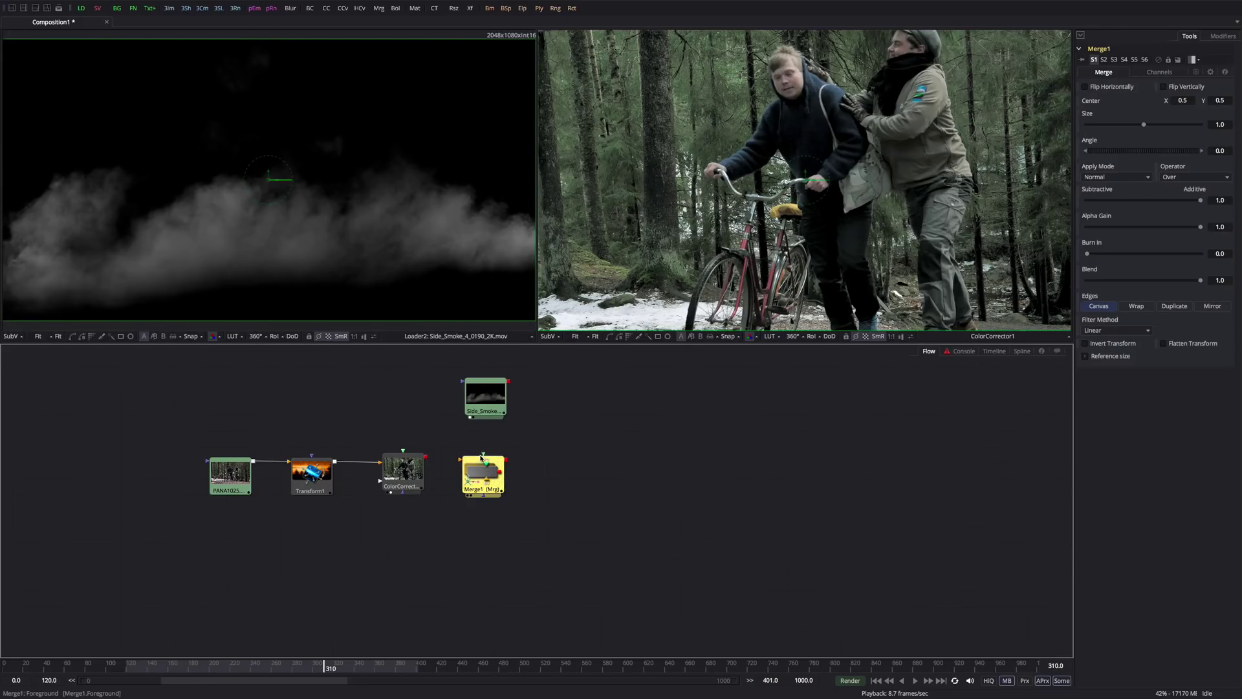
left_click_drag(494, 466, 459, 465)
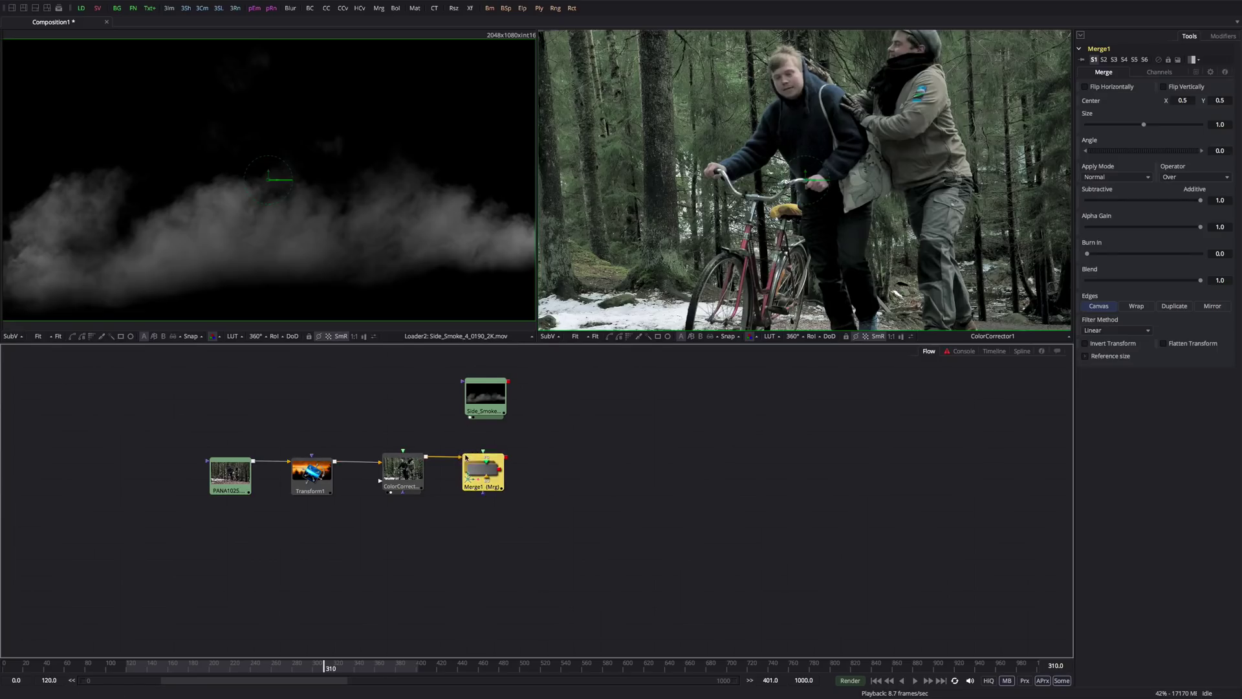
left_click(549, 421)
left_click(484, 400)
left_click(521, 416)
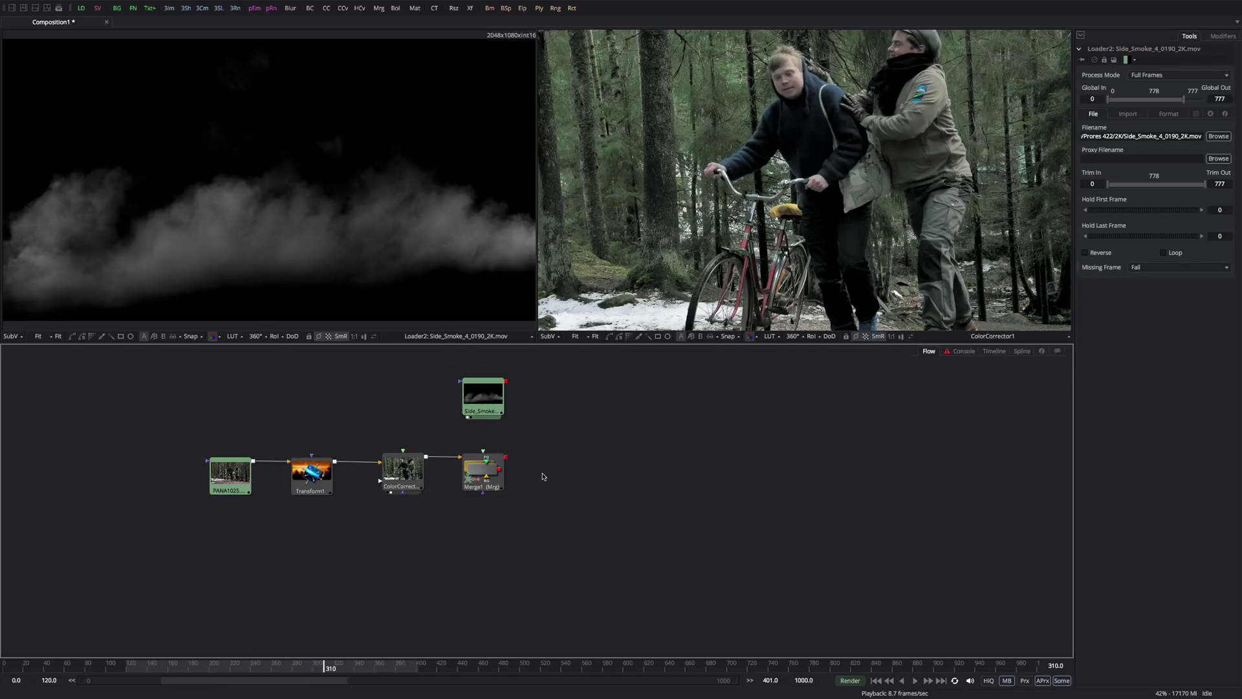
- Reconnect the Color Corrector's output to the Merge by choosing the Background input explicitly
left_click(496, 401)
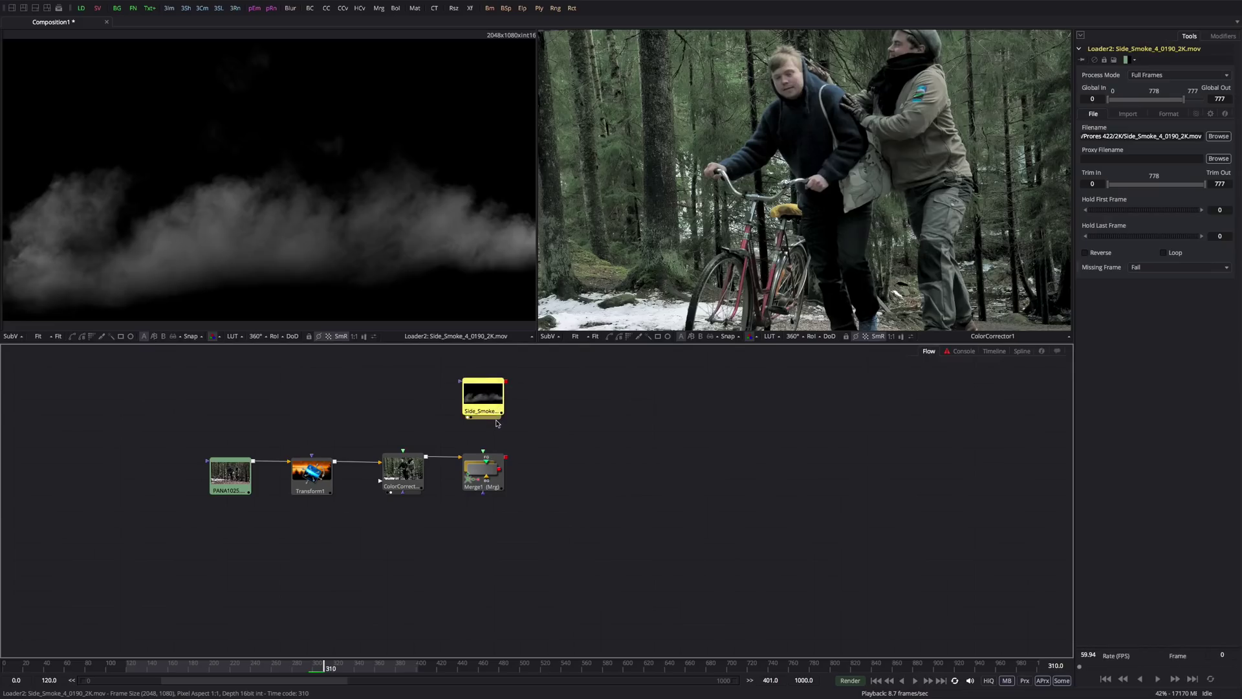
left_click(485, 467)
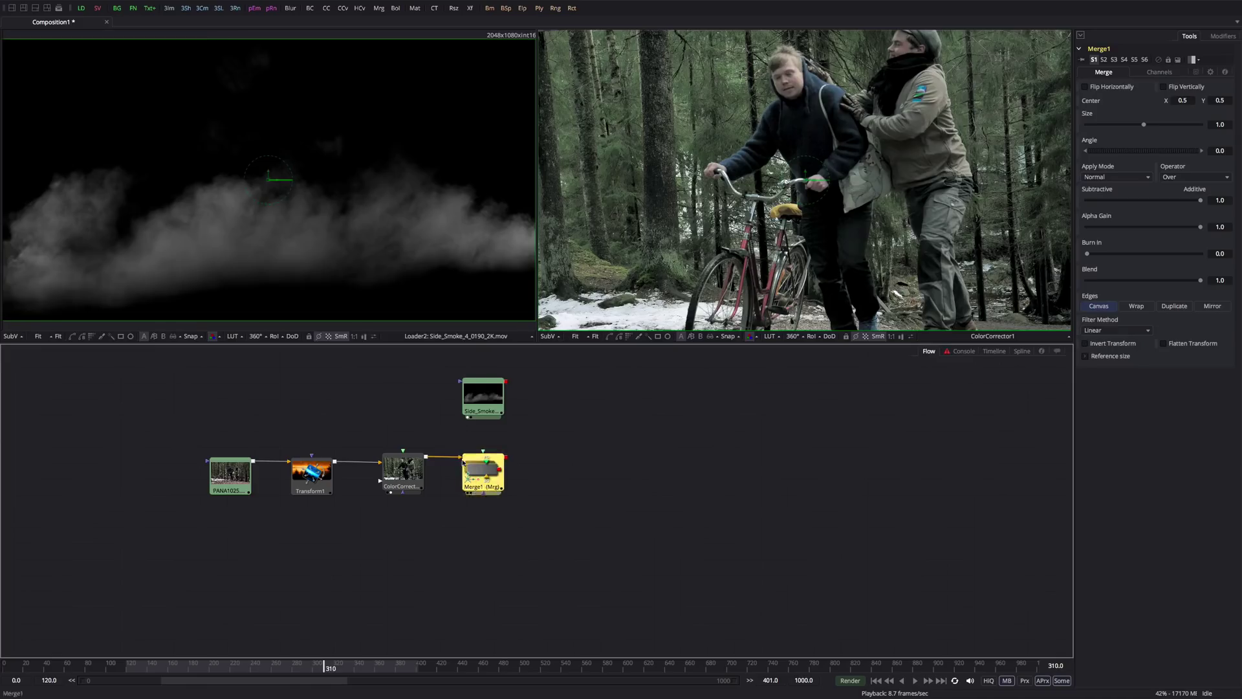
left_click_drag(472, 456, 498, 474)
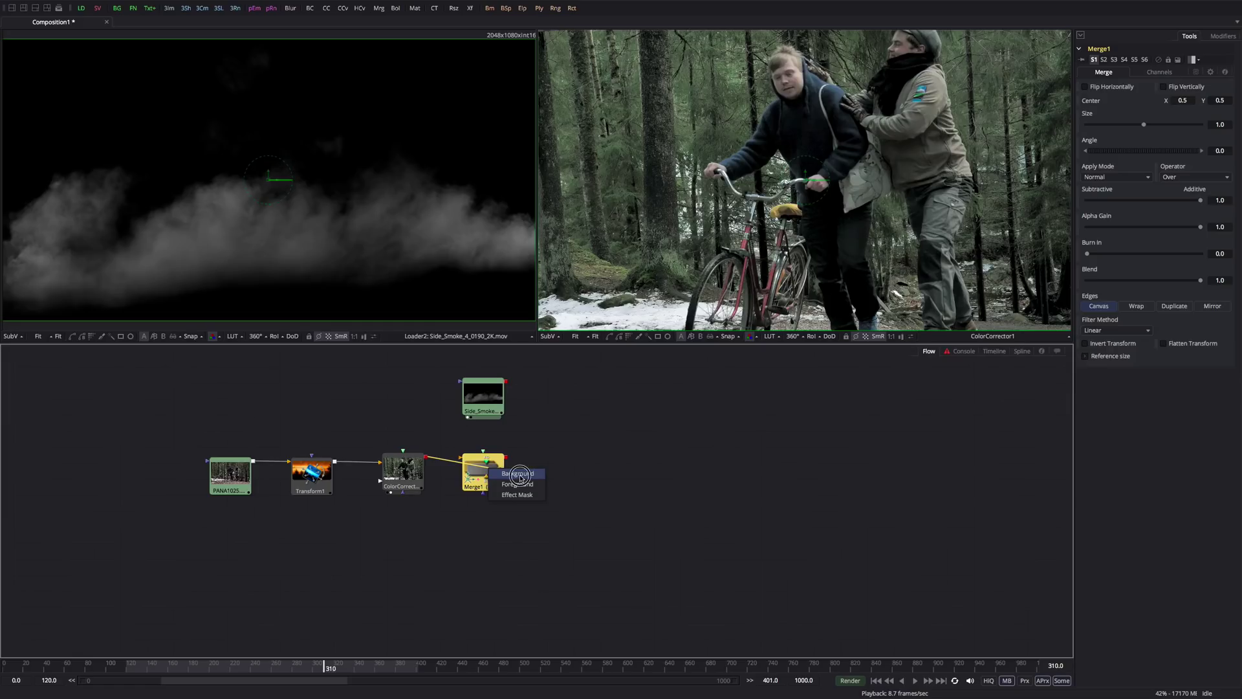
left_click(515, 475)
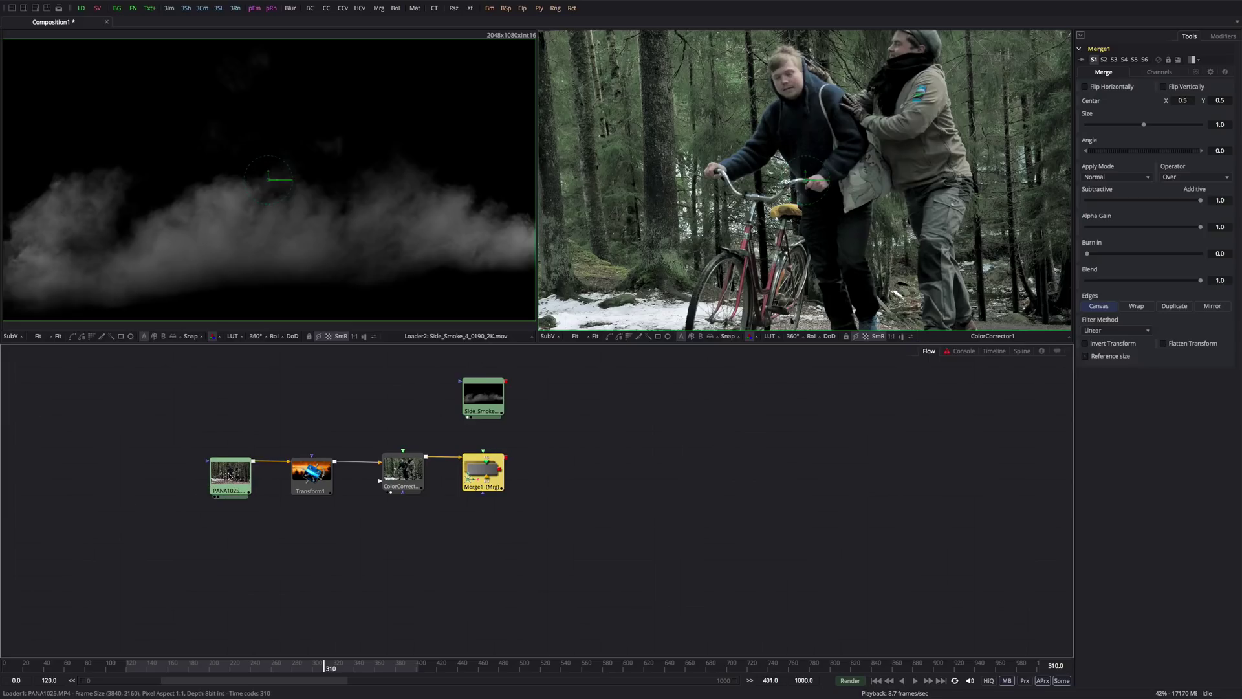
- Connect the smoke loader's output to the Merge as Foreground and place the loader directly above the Merge
left_click(244, 488)
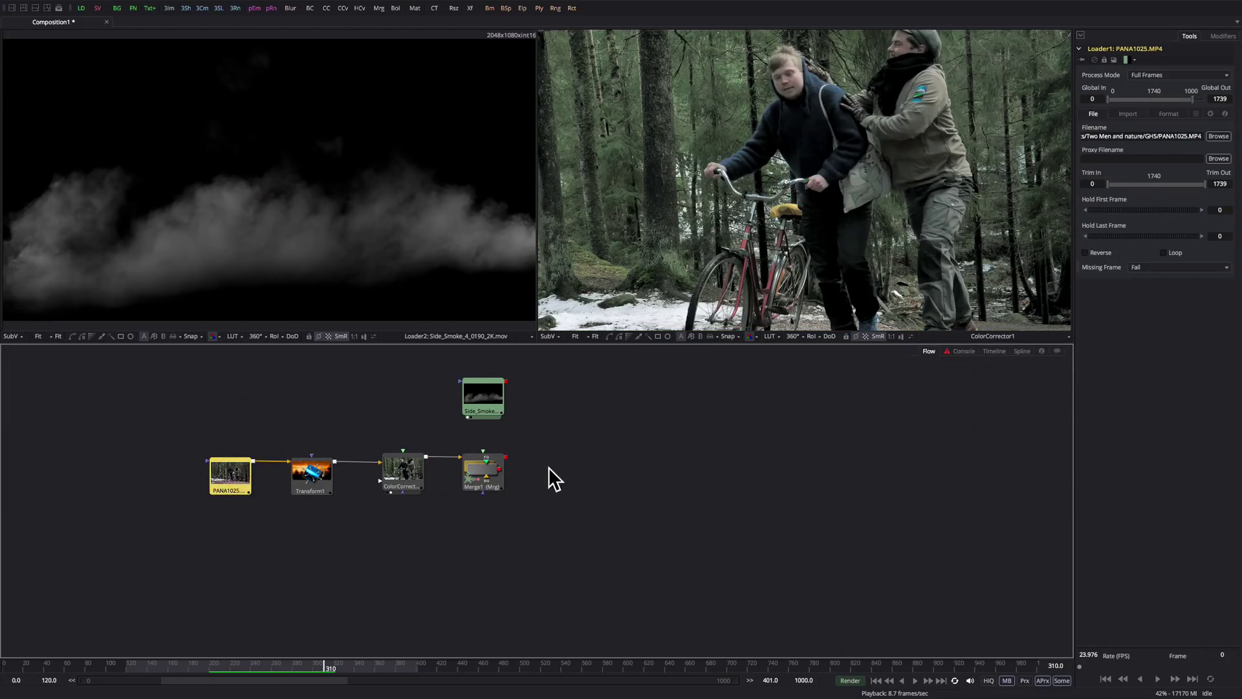
left_click(485, 473)
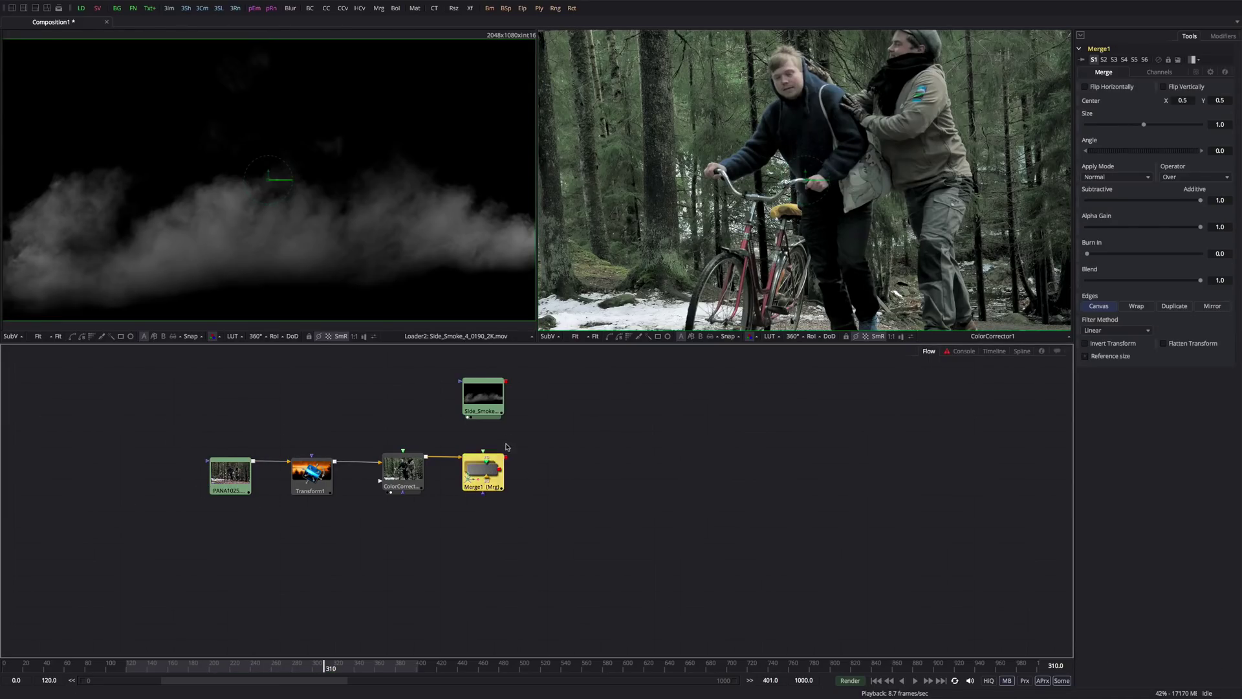
left_click(488, 397)
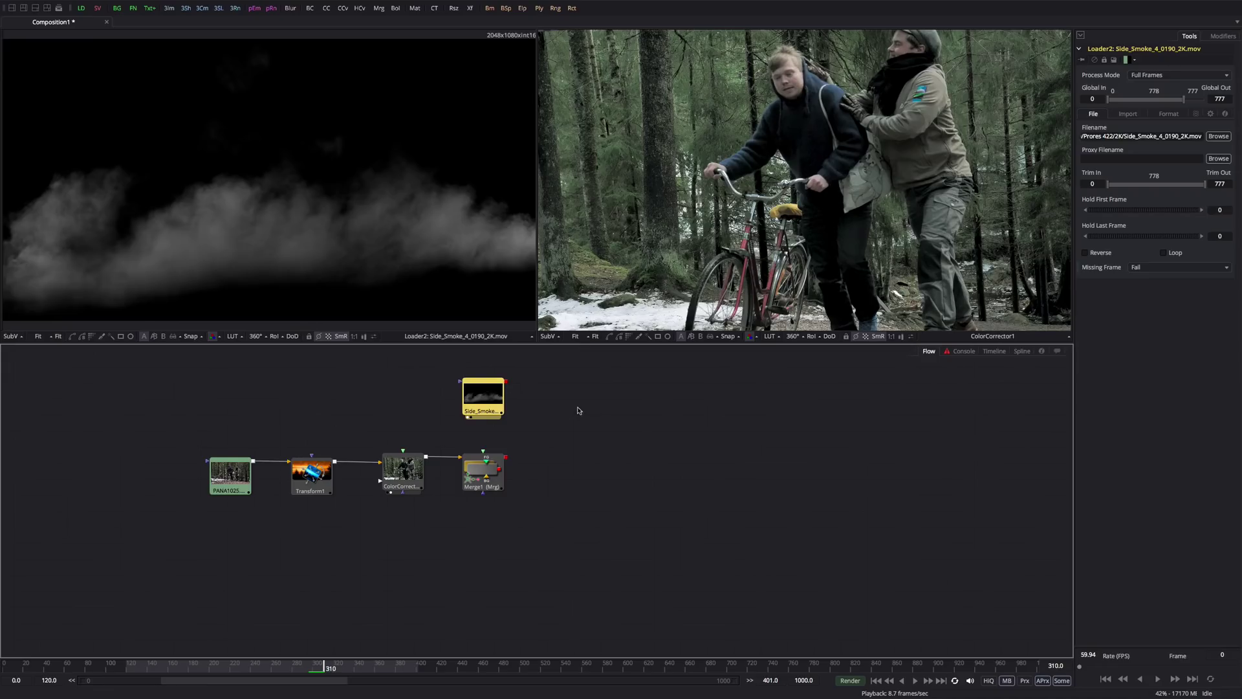
left_click_drag(504, 399, 491, 471)
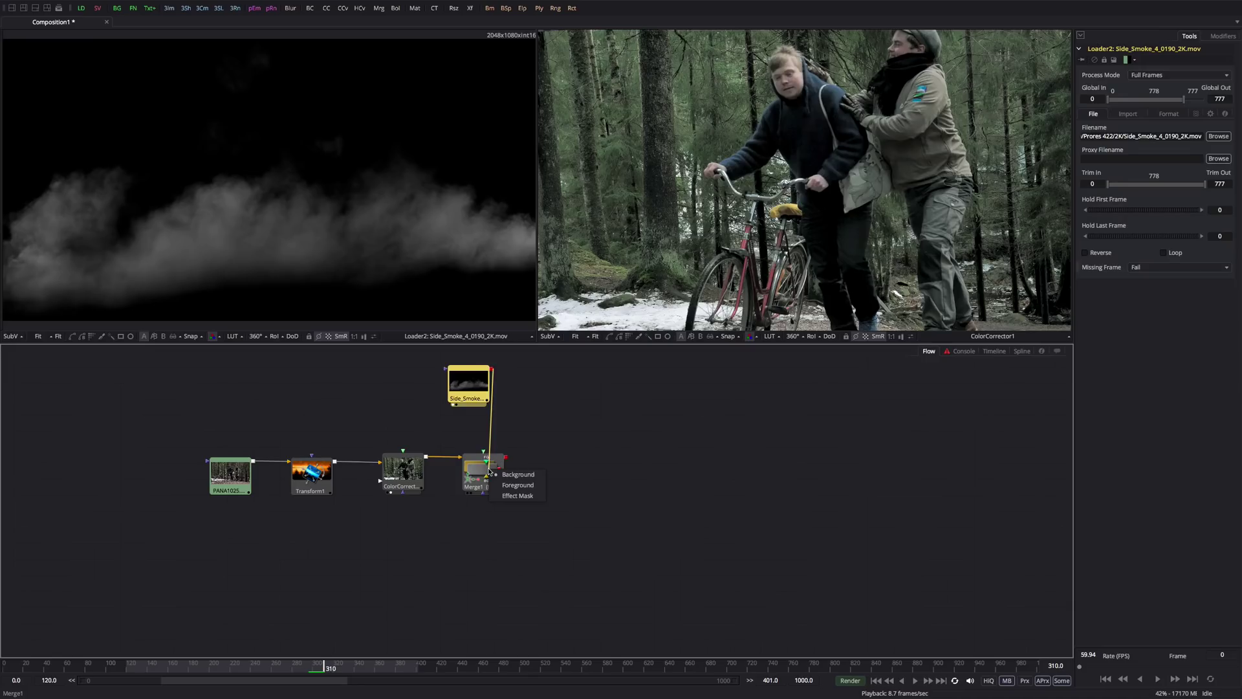
left_click(507, 485)
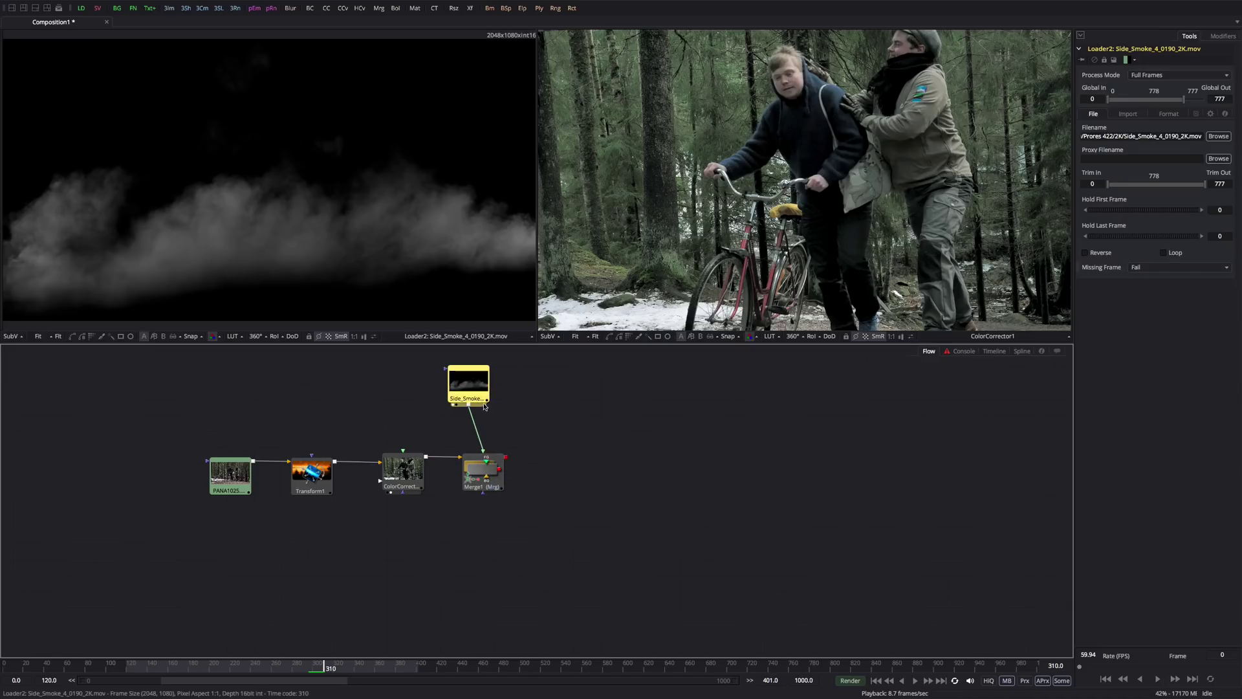
left_click_drag(481, 395, 497, 417)
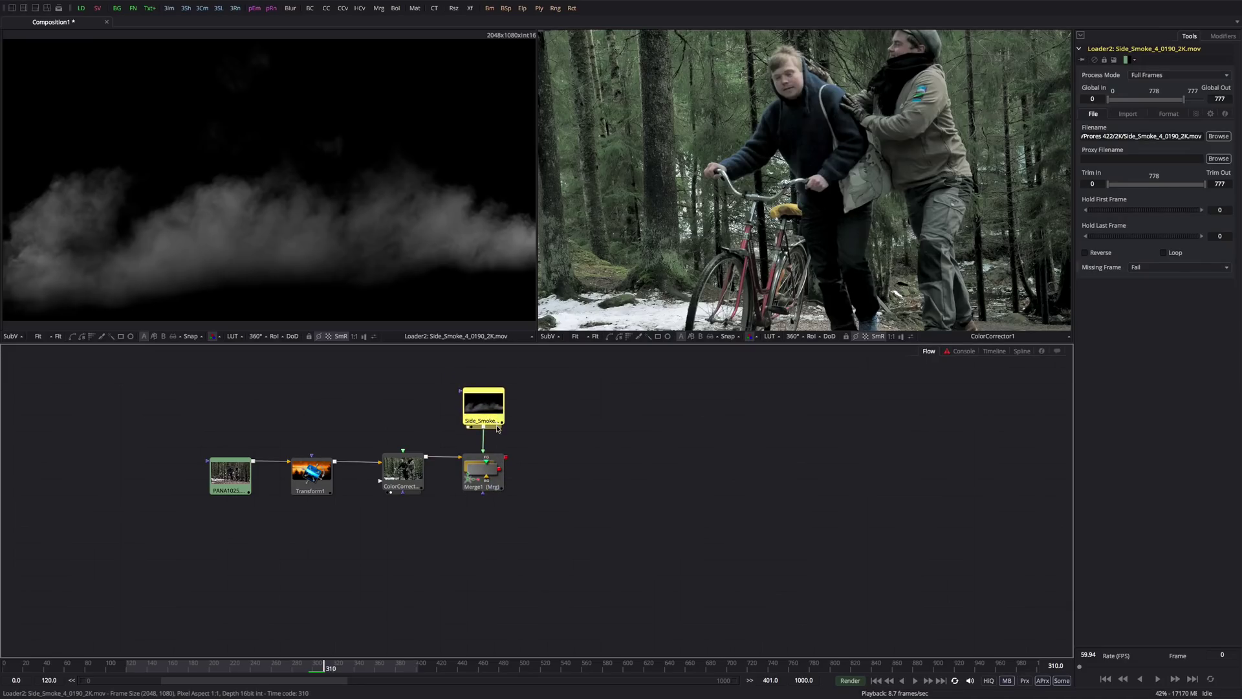
- Show the Merge in the second viewer and straighten the smoke loader above it
left_click(489, 478)
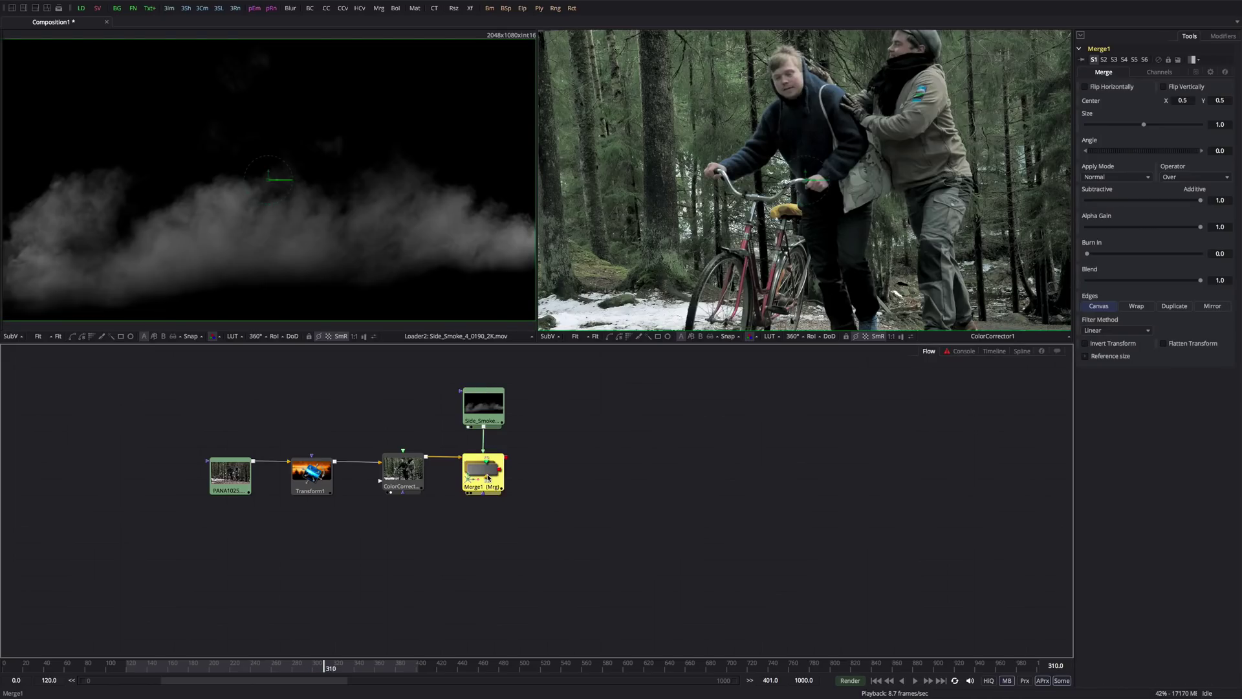
key("2")
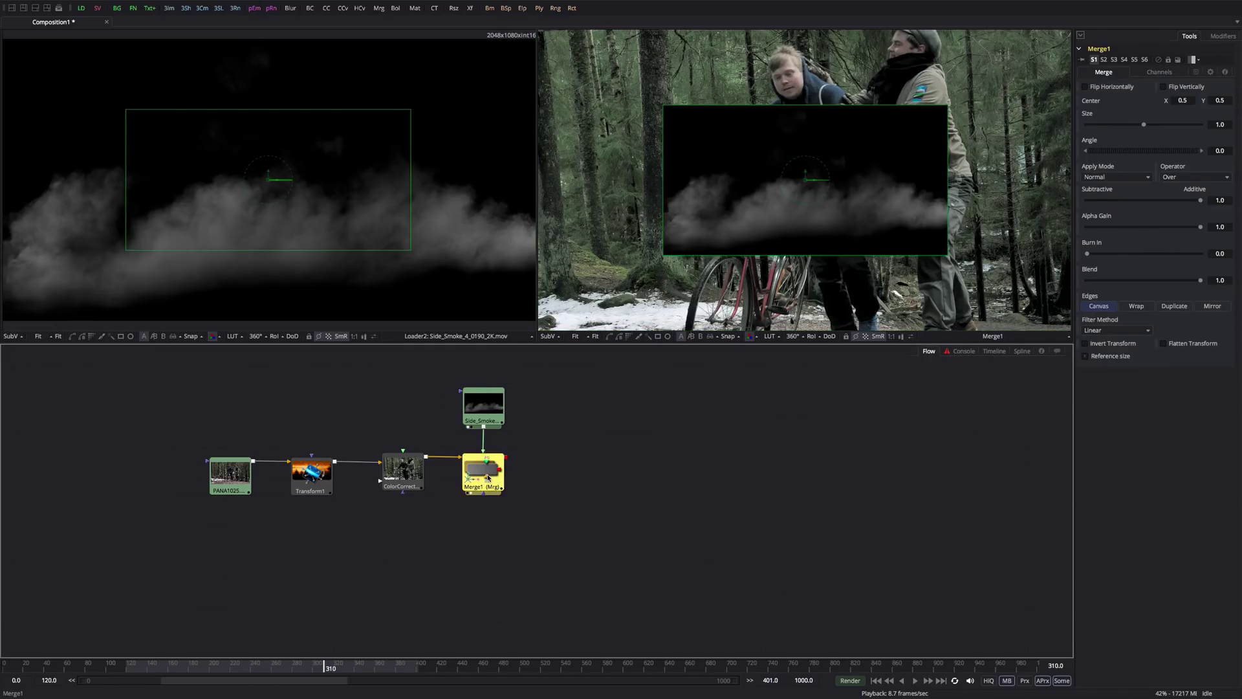
left_click(820, 228)
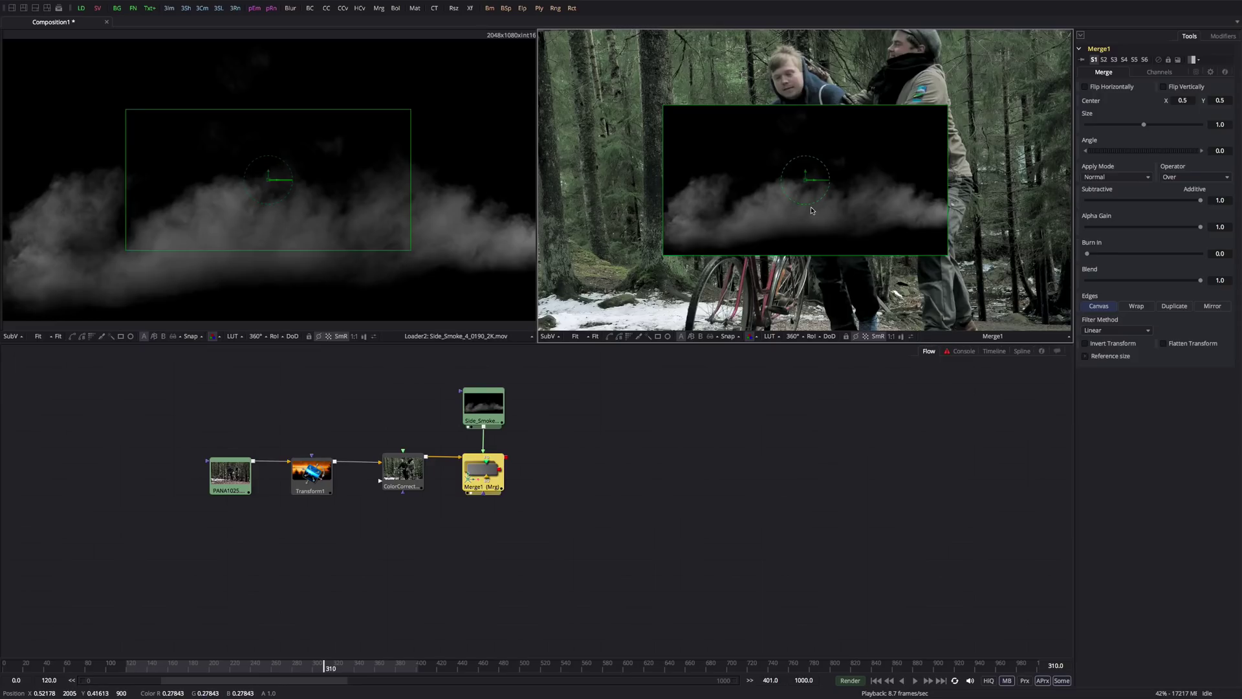
left_click(473, 412)
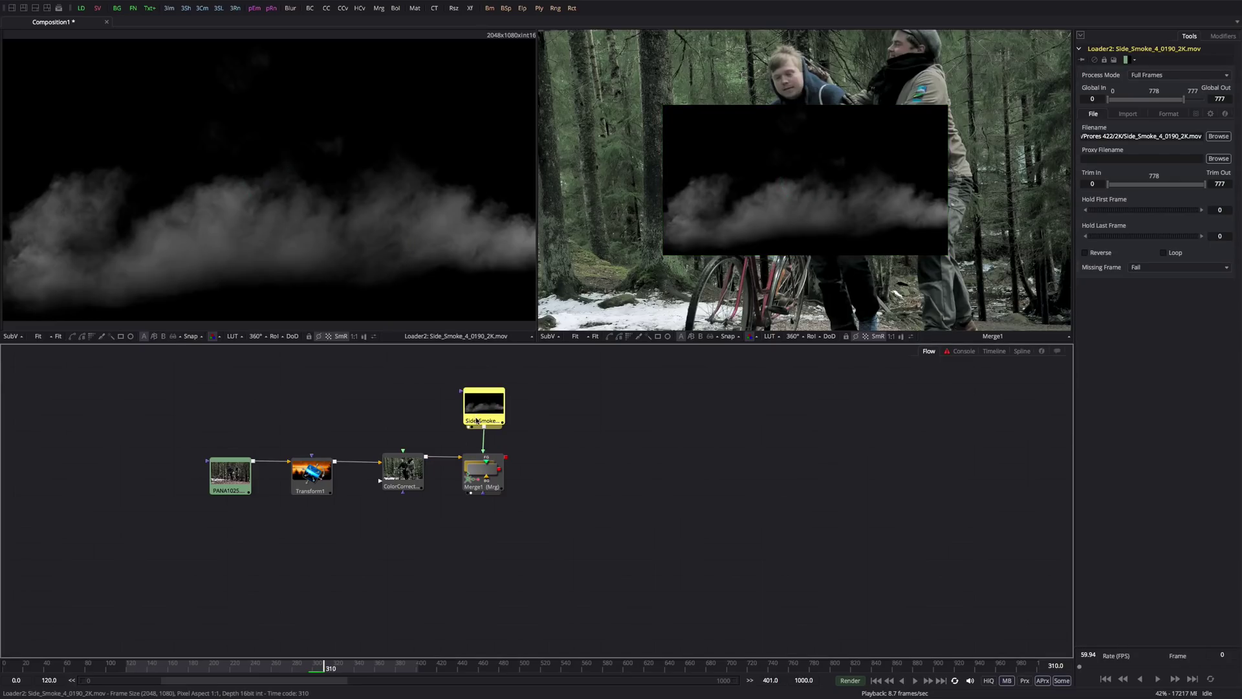
left_click_drag(492, 407, 491, 407)
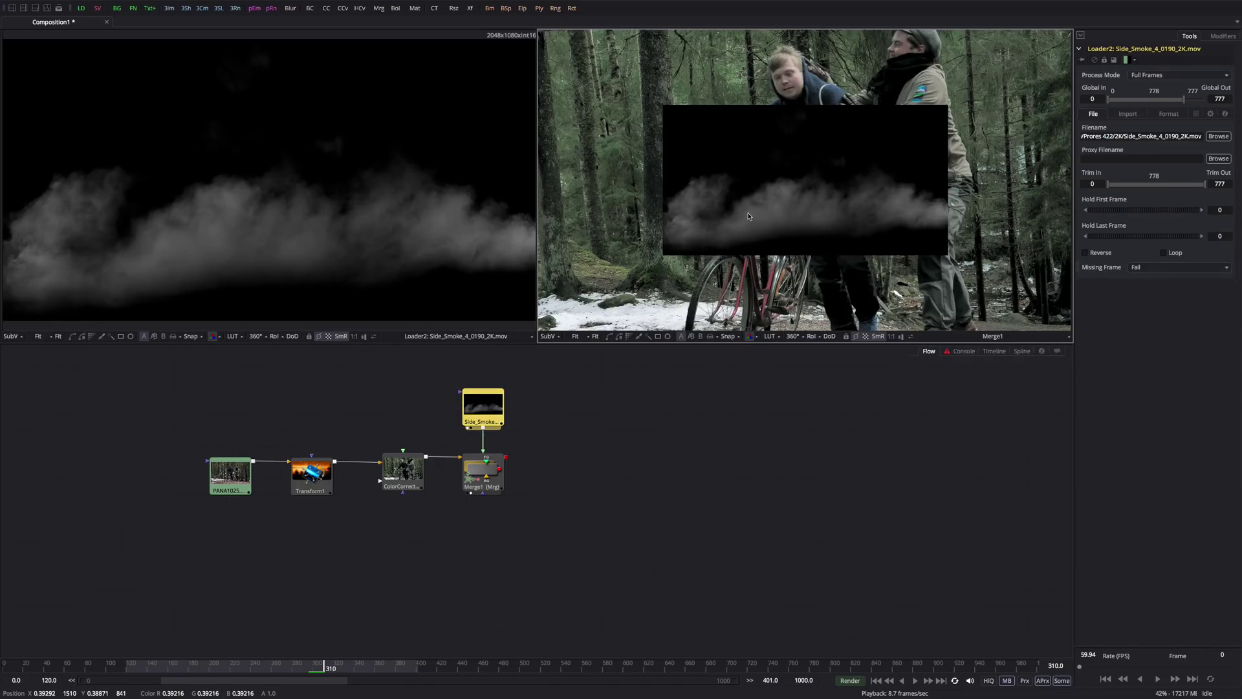
- Scale the smoke in the Merge to a size of about 2.06 and set its apply mode to Screen
left_click(503, 461)
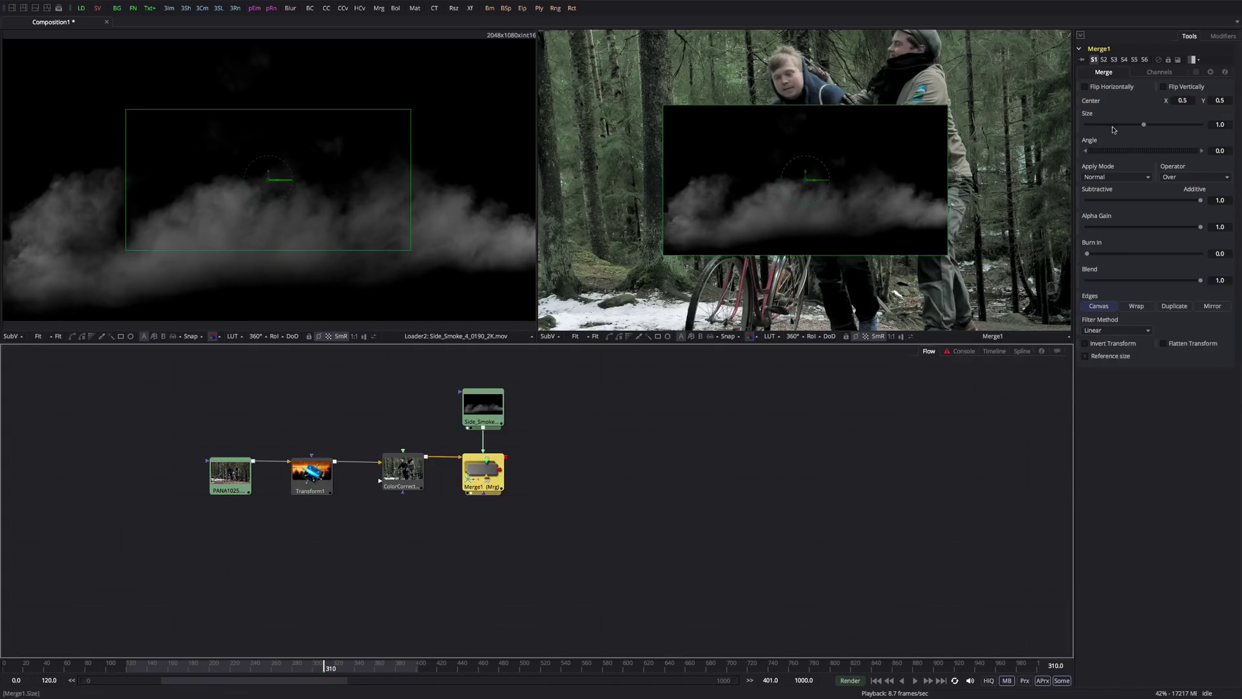
left_click_drag(1144, 125, 1159, 124)
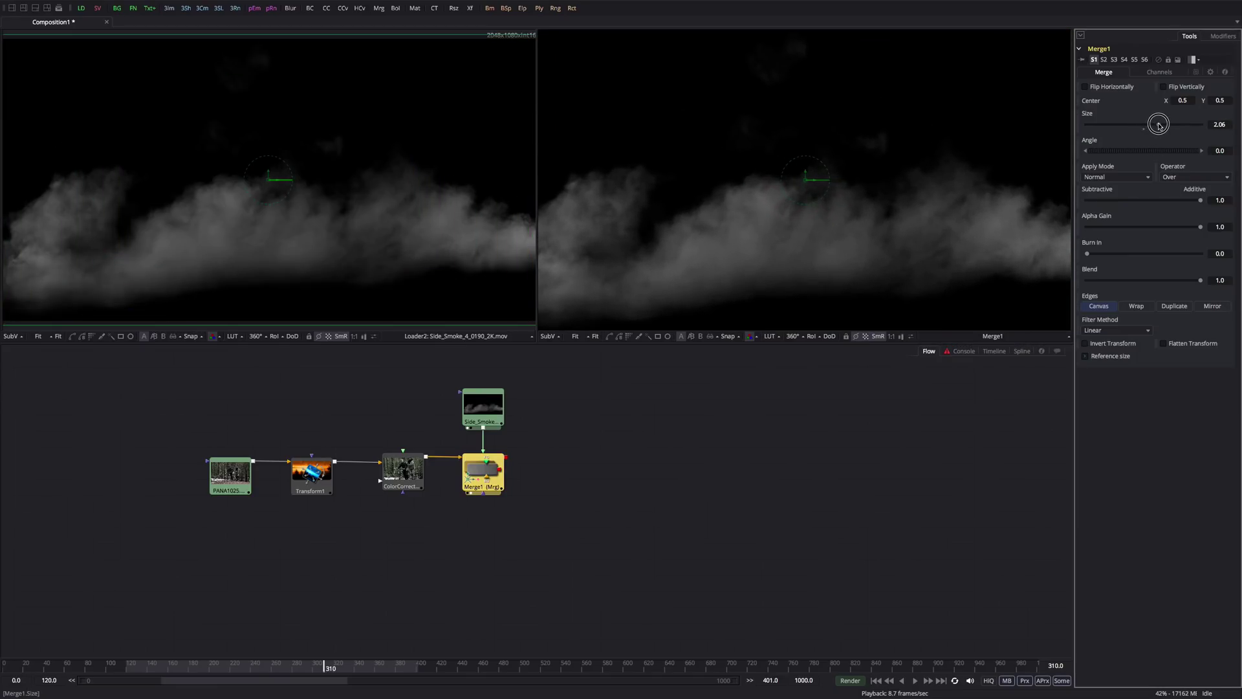
left_click(1108, 176)
left_click(1110, 192)
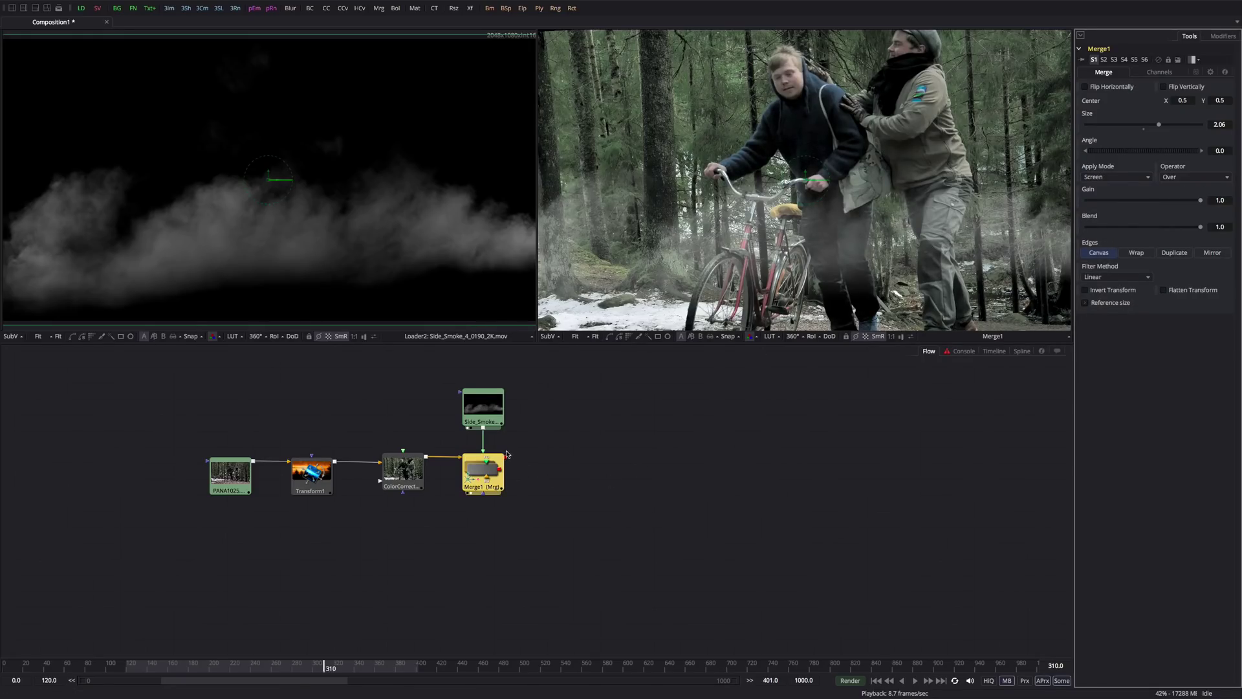
- Shift the smoke clip in the Timeline to start at frame 112, return to the Flow, and play the composite briefly
left_click(483, 406)
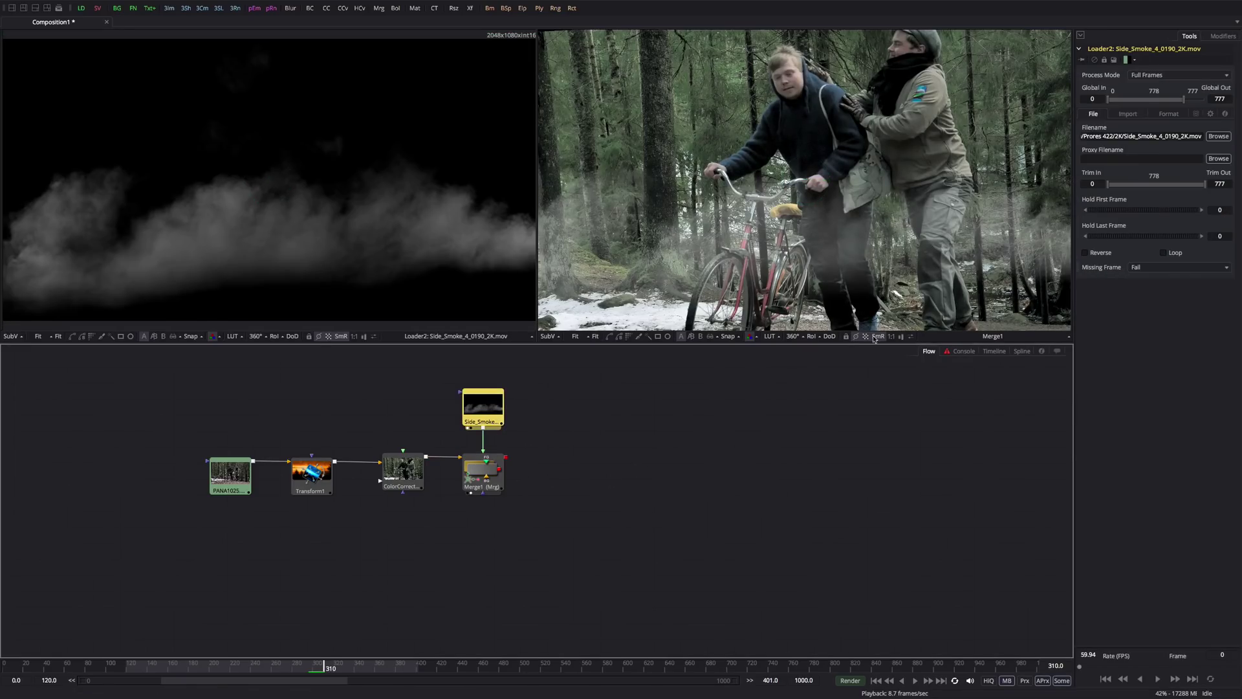
left_click(995, 352)
left_click_drag(340, 411, 444, 408)
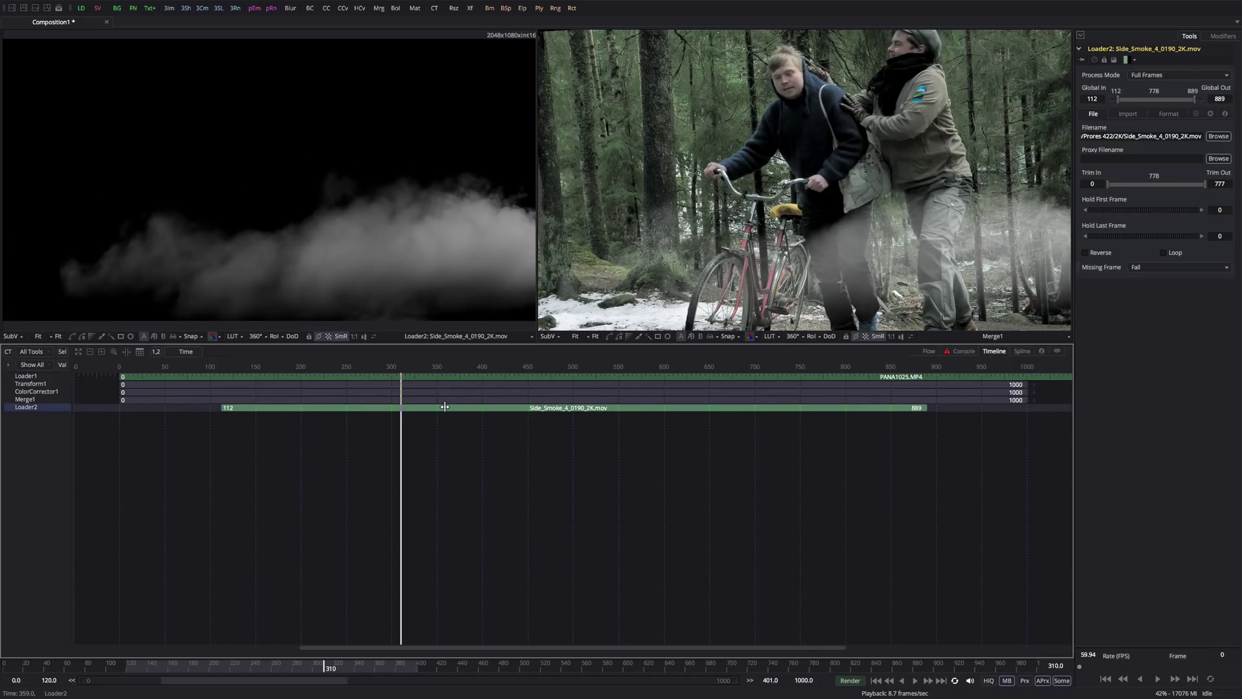
left_click(930, 351)
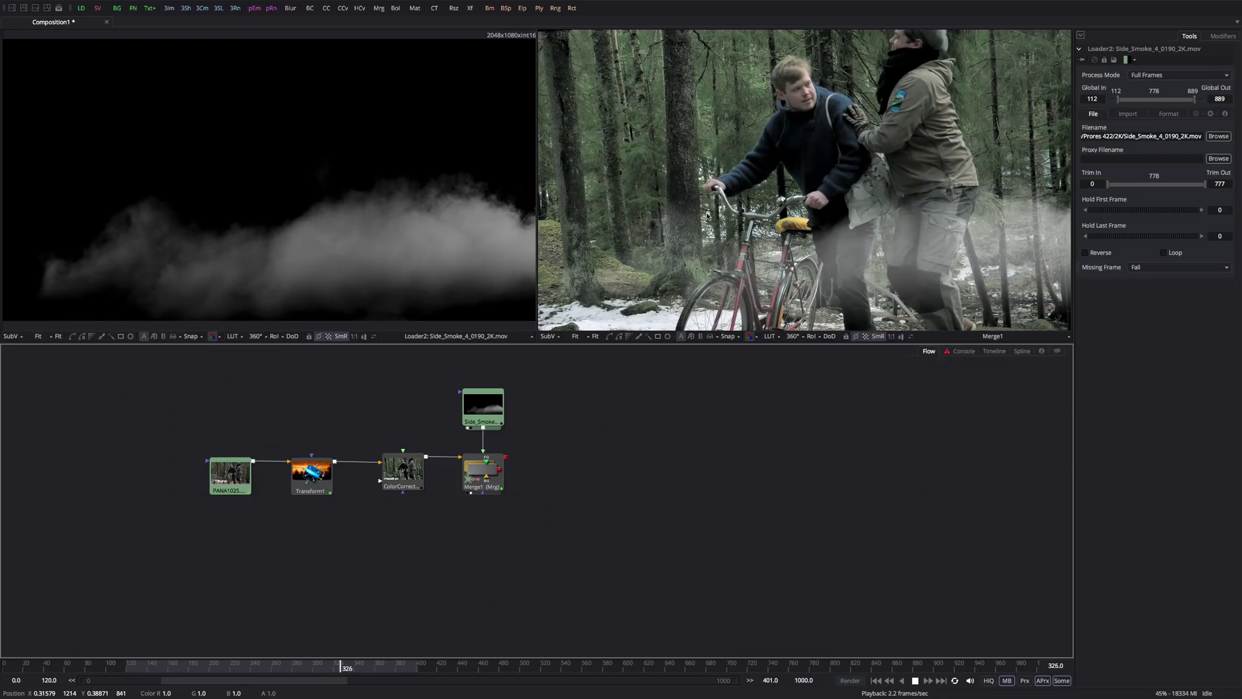
key("space")
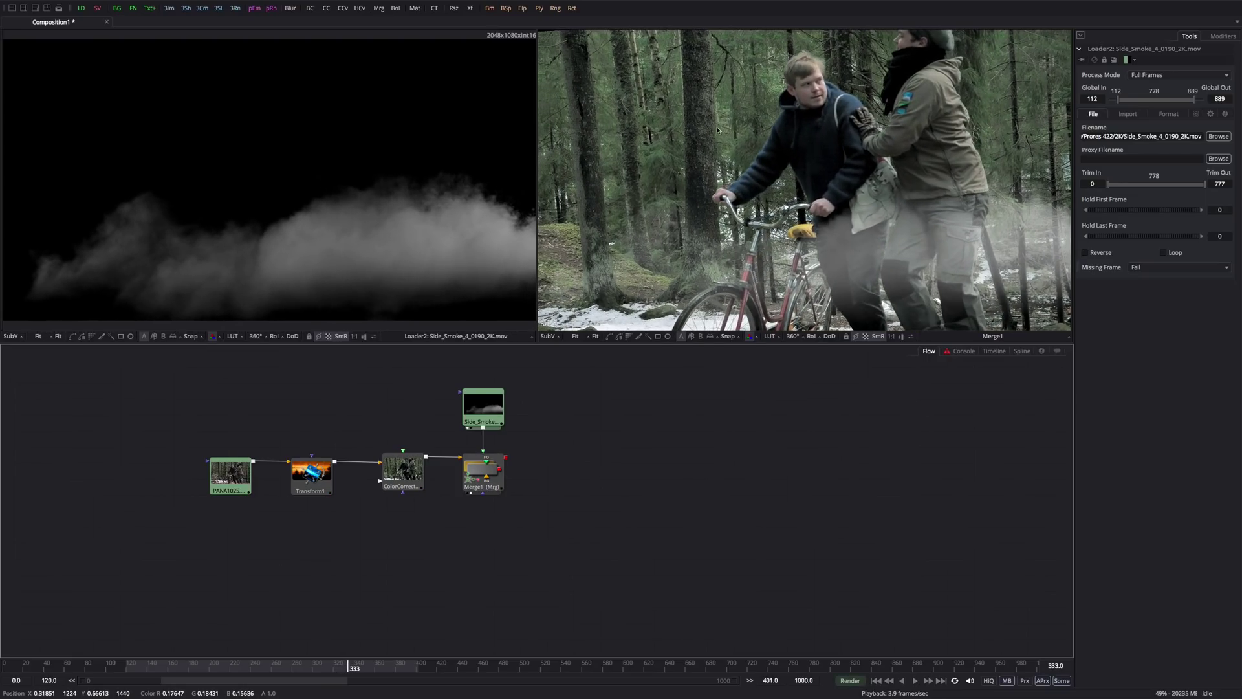
- Set the Merge's blend to about 0.427, size 2.573, center about 0.47, 0.58 and angle 1.6, and play the result briefly
left_click(473, 480)
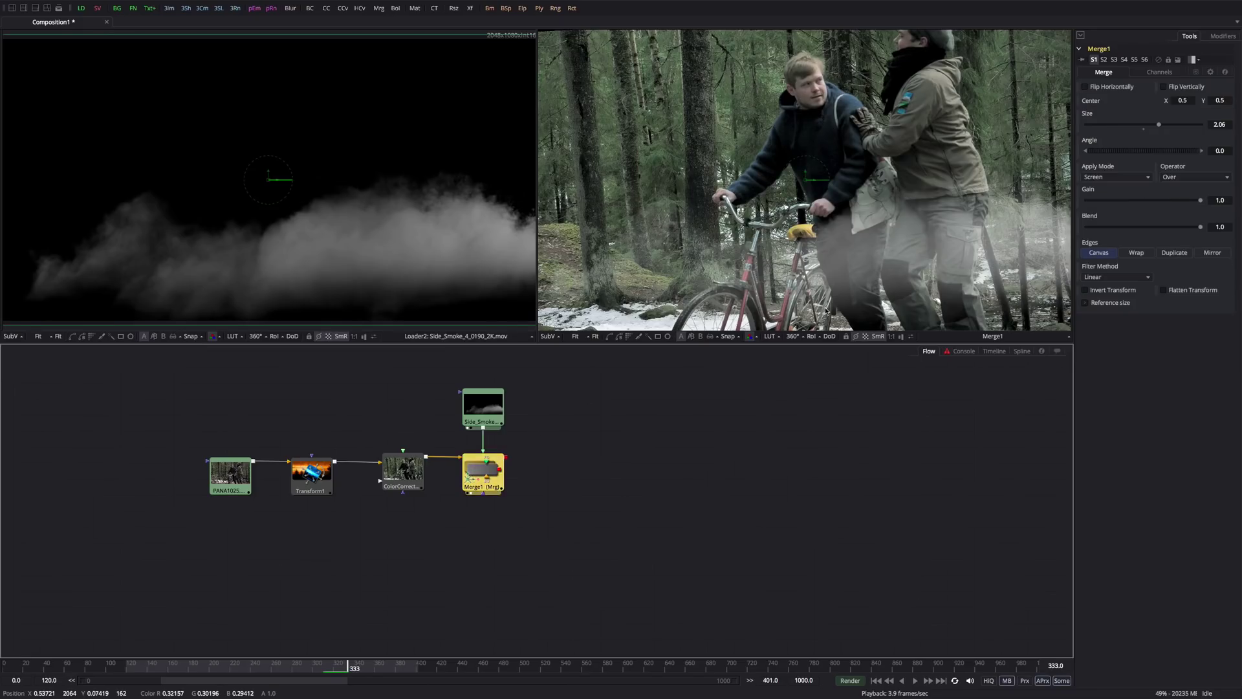
left_click_drag(1170, 231, 1136, 227)
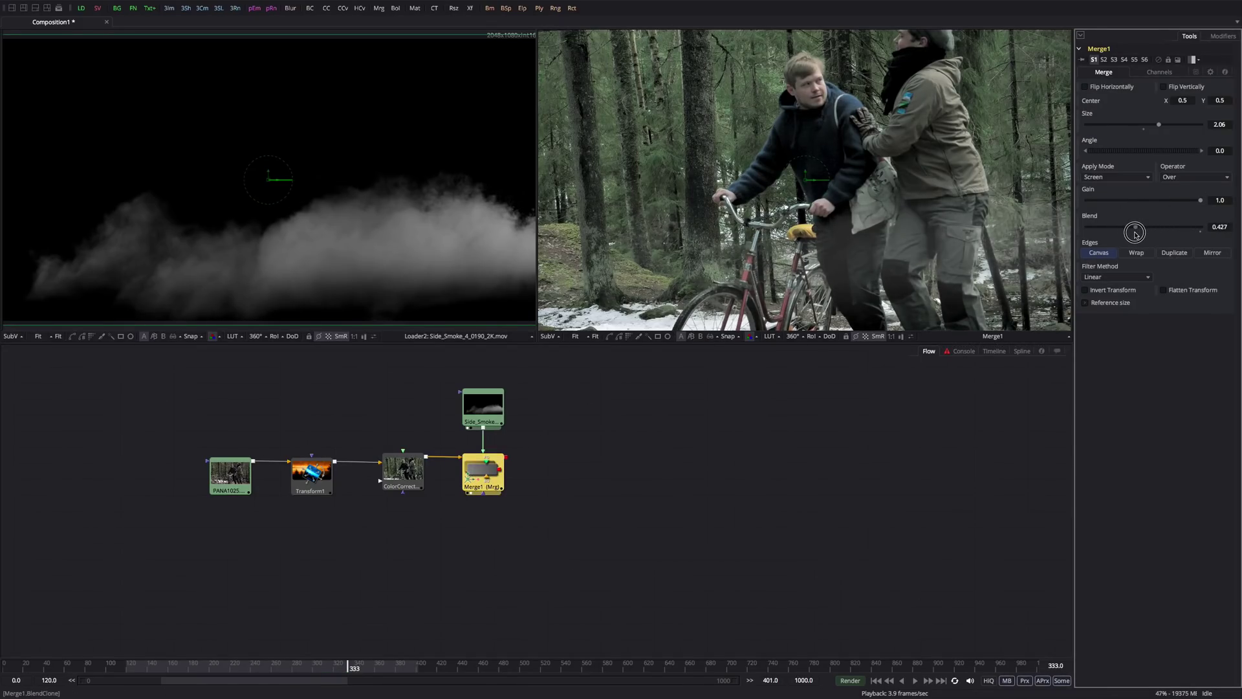
left_click(1166, 125)
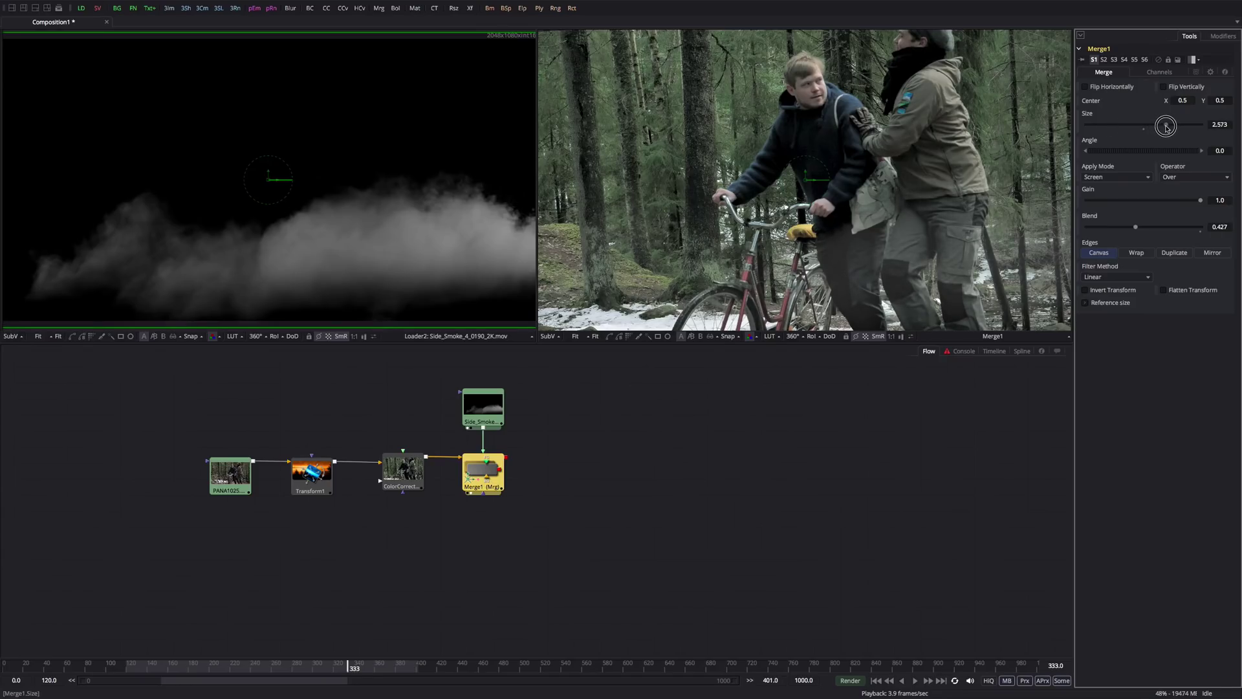
left_click_drag(804, 186, 789, 165)
left_click_drag(1109, 154, 1108, 154)
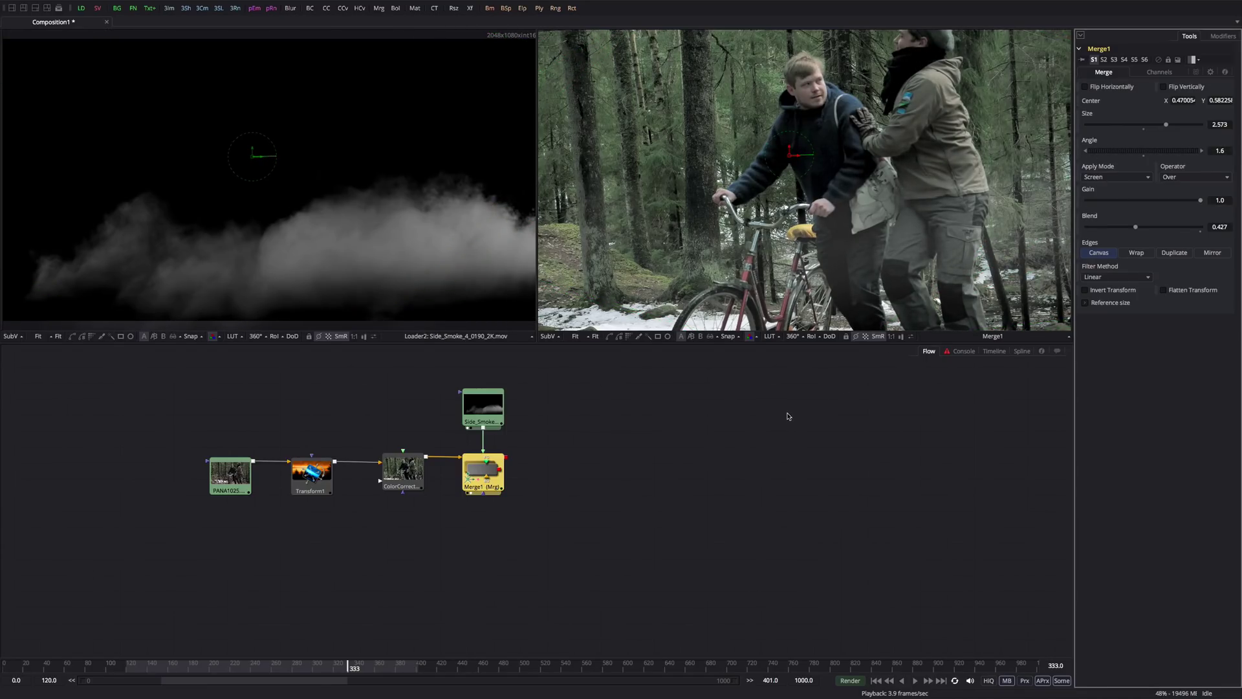
key("space")
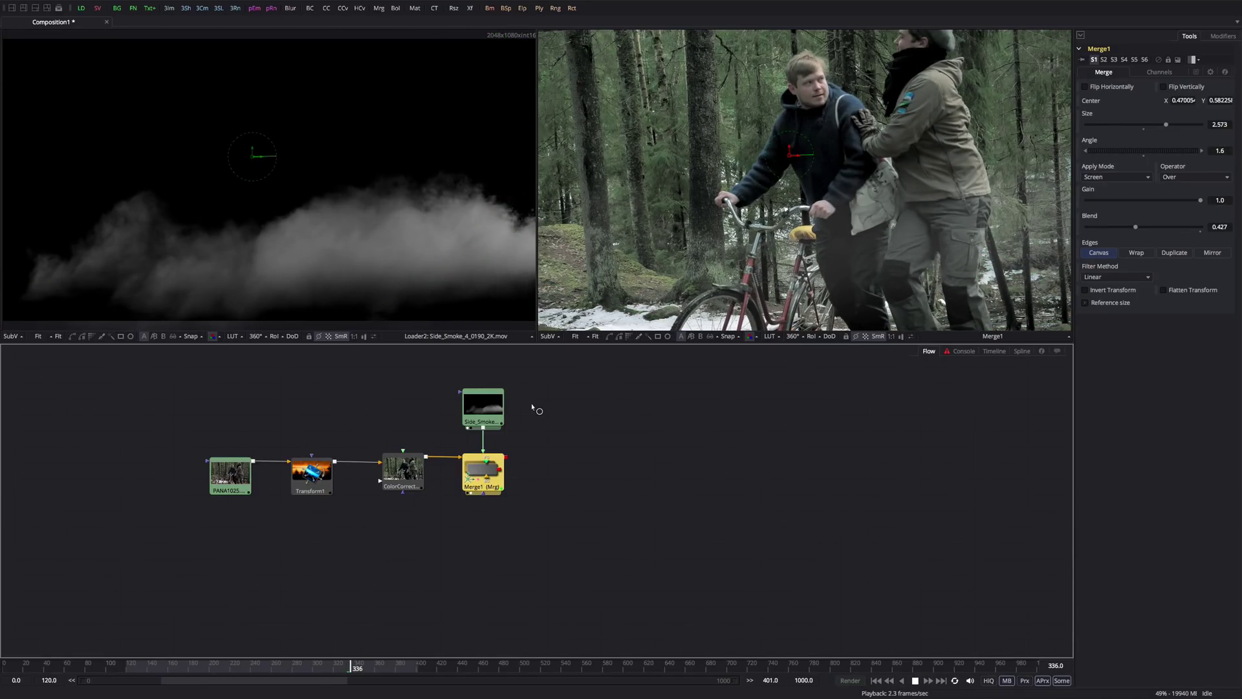
key("space")
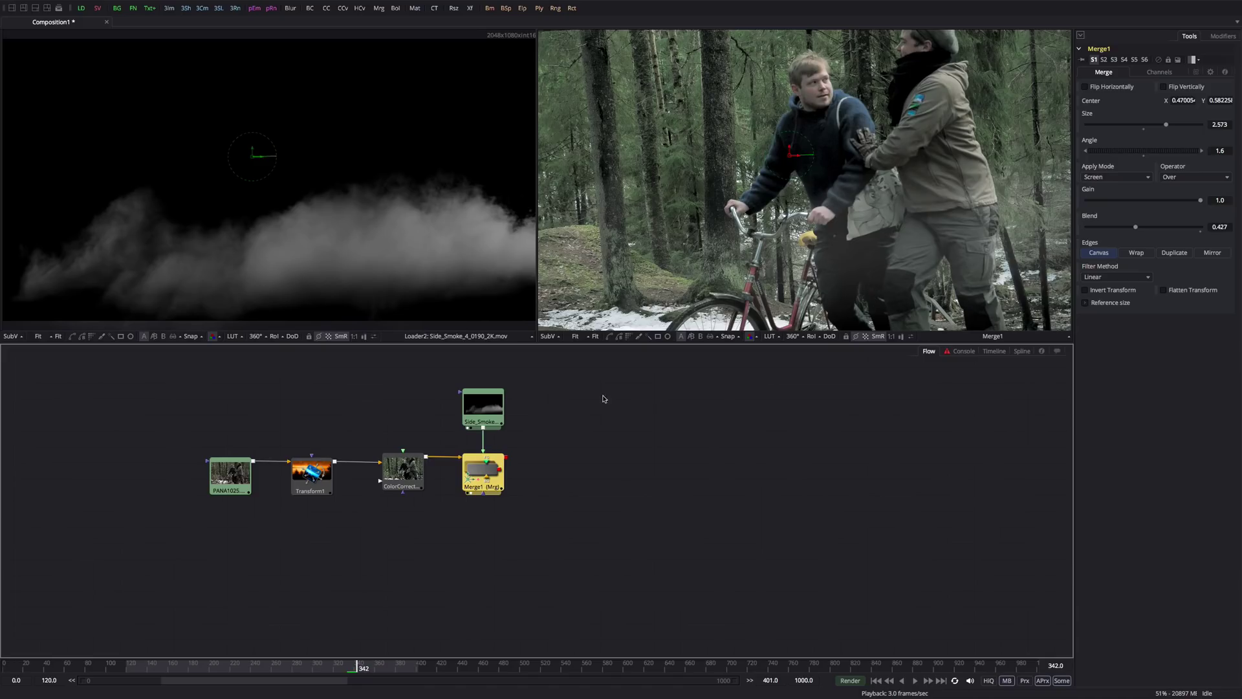
- Add a second Merge after the first, feed the first Merge's output into its background, and select the main row of nodes
left_click(584, 421)
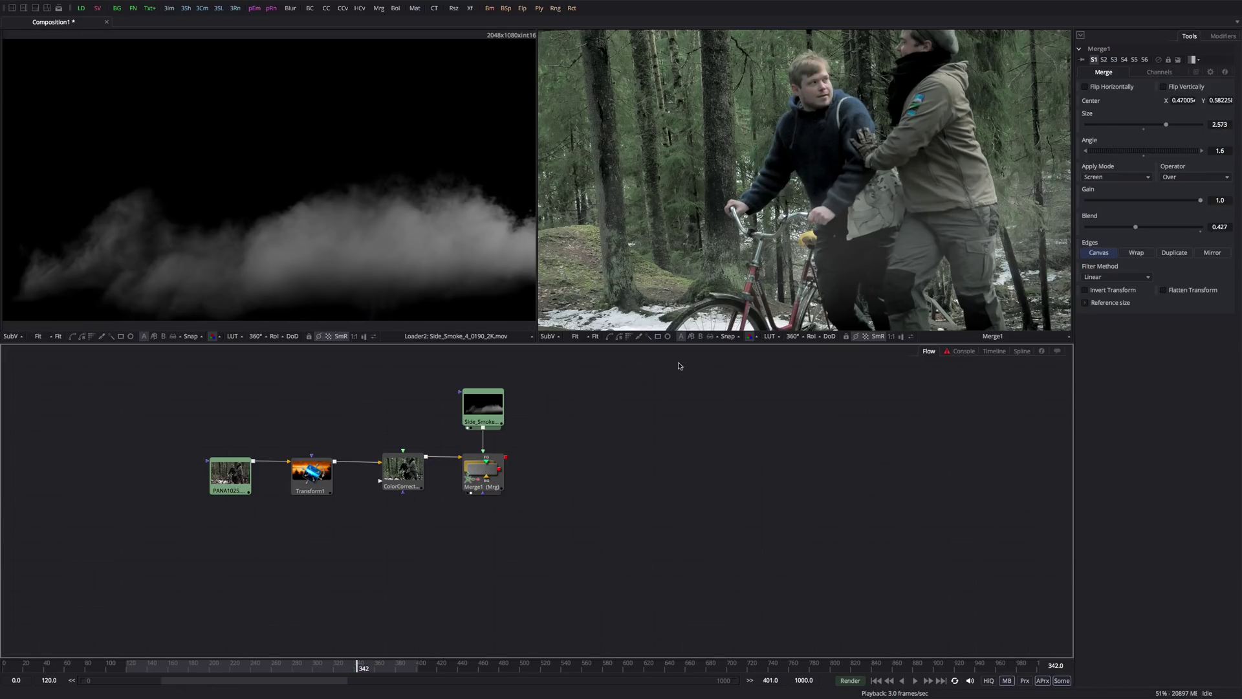
key("ctrl+space")
type("merge")
key("Return")
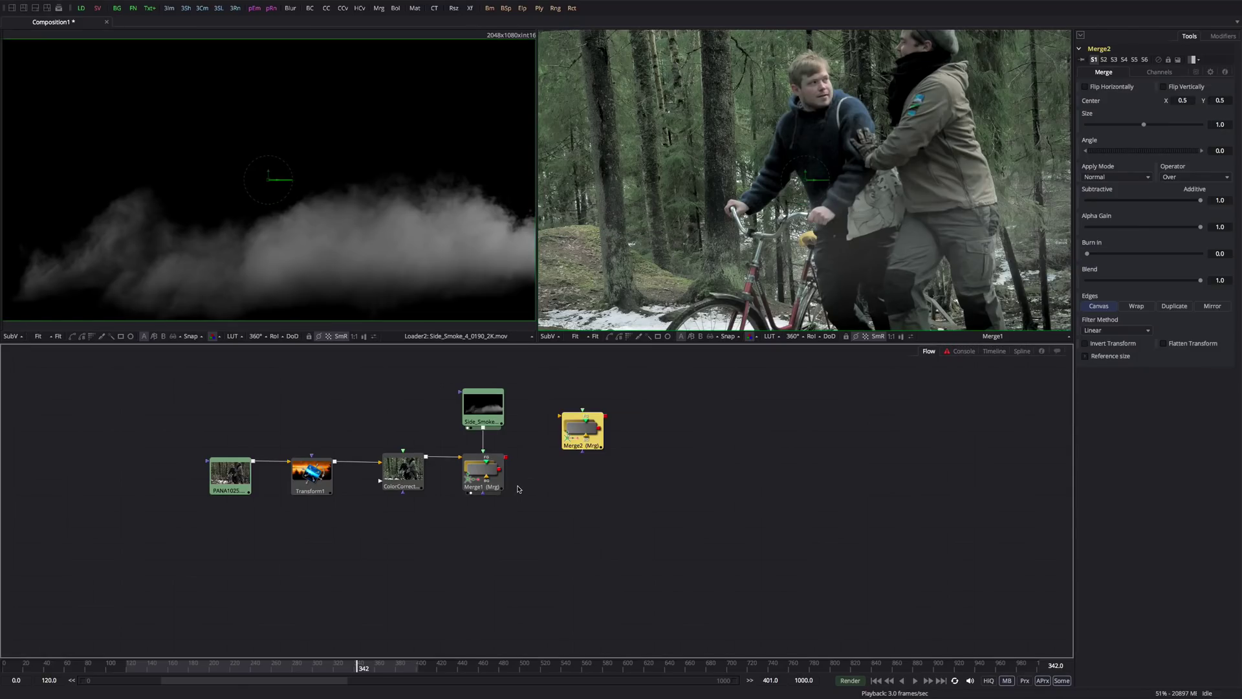
left_click_drag(576, 440, 562, 462)
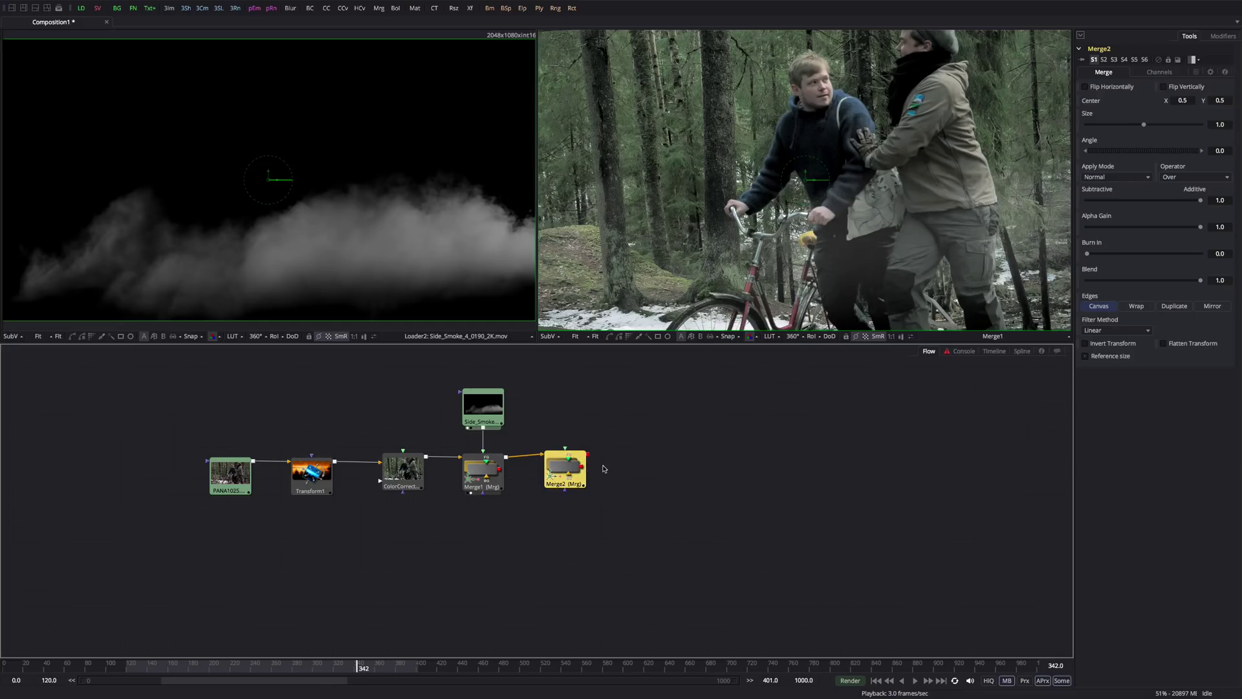
left_click_drag(158, 436, 479, 518)
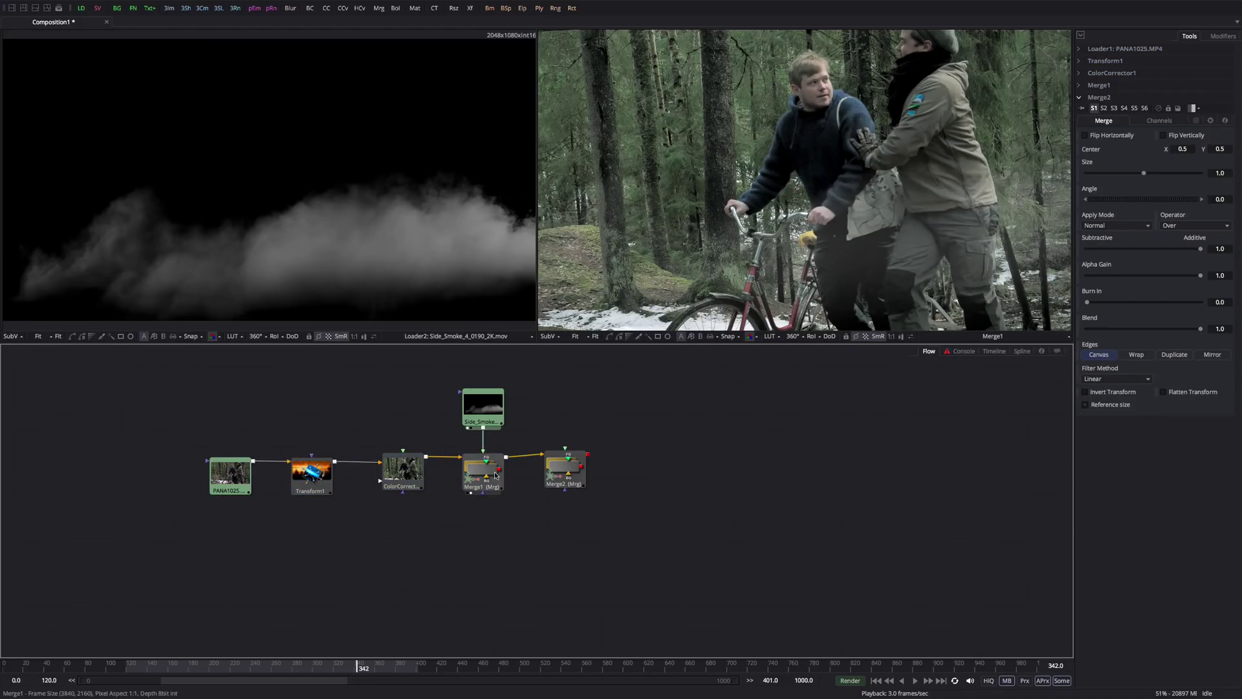
- Add a Text+ node above the second Merge and connect its output to that Merge's foreground
left_click(558, 470)
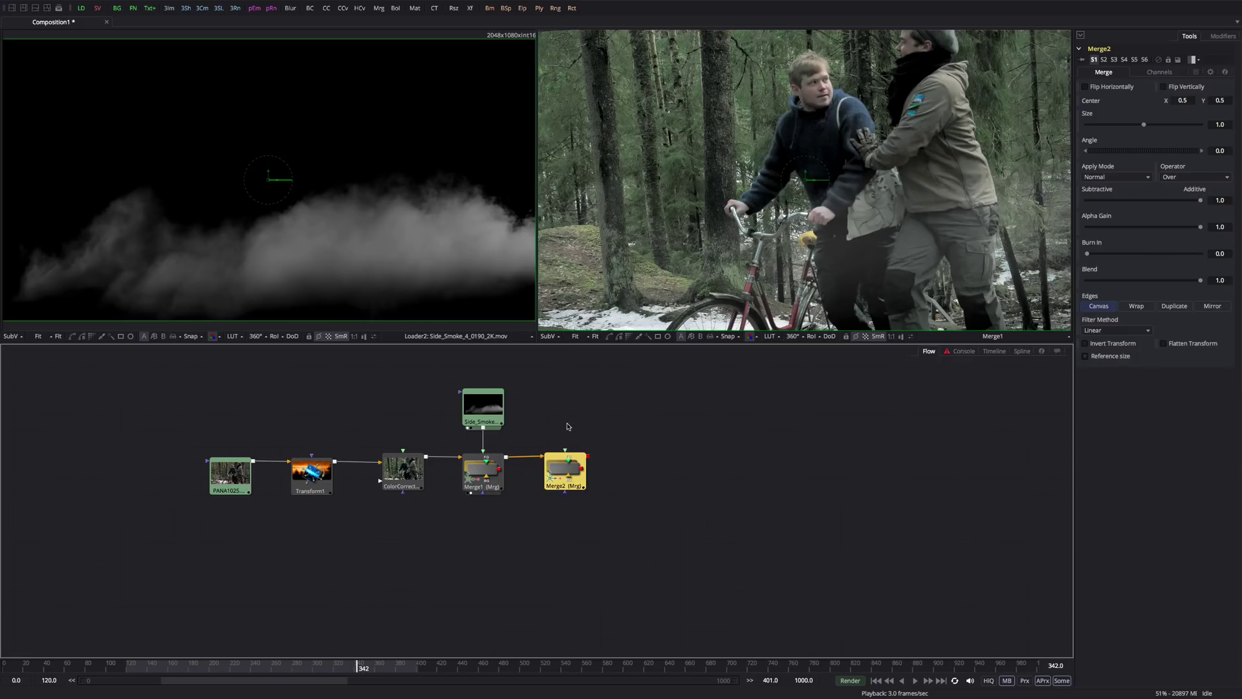
left_click(648, 443)
right_click(586, 425)
key("Escape")
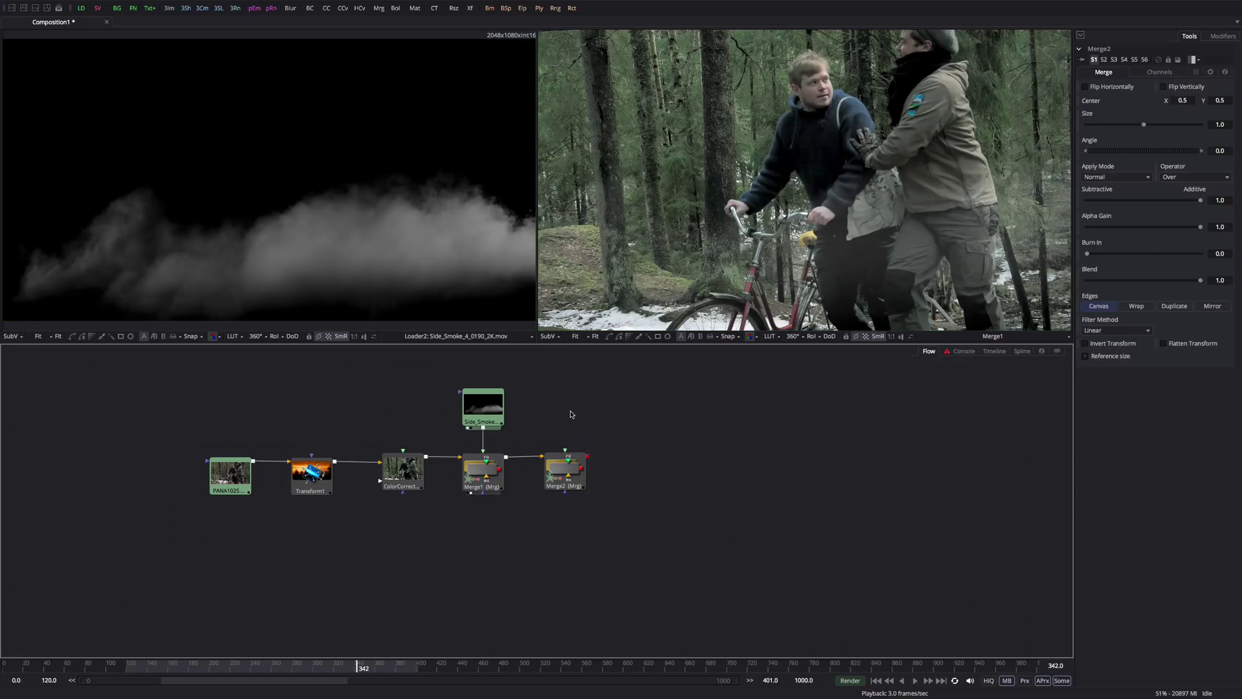
key("ctrl+space")
type("te")
key("Down")
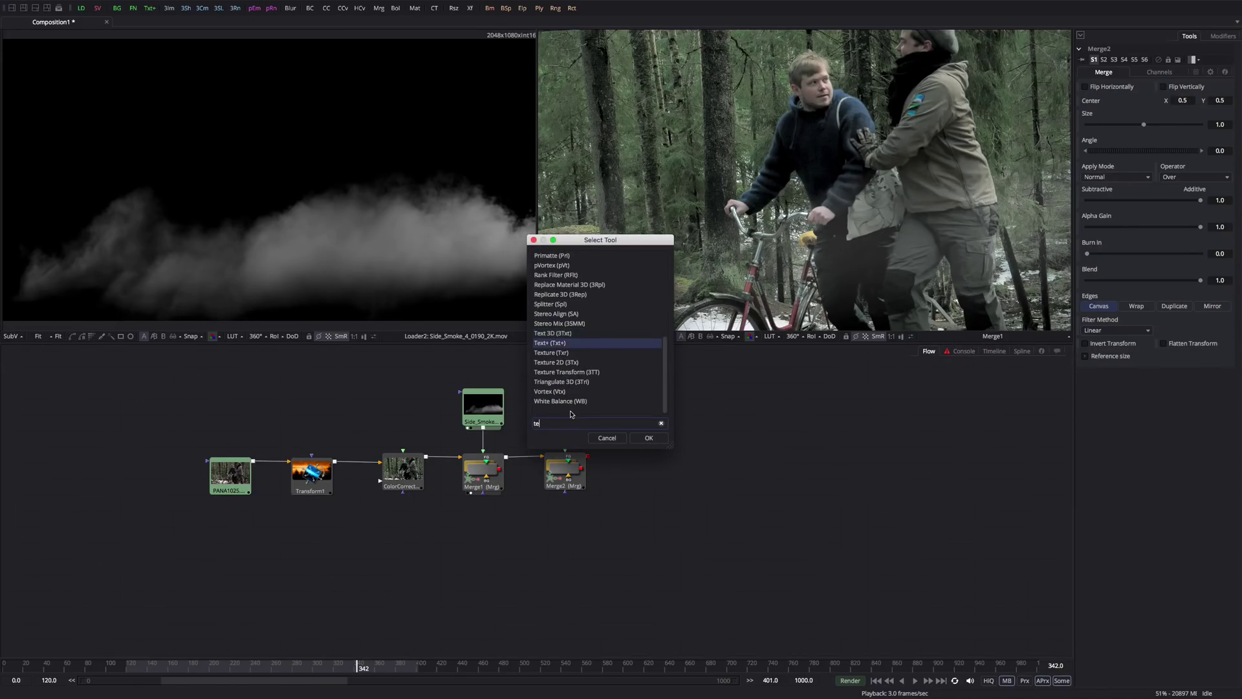
key("Return")
left_click_drag(565, 424, 570, 412)
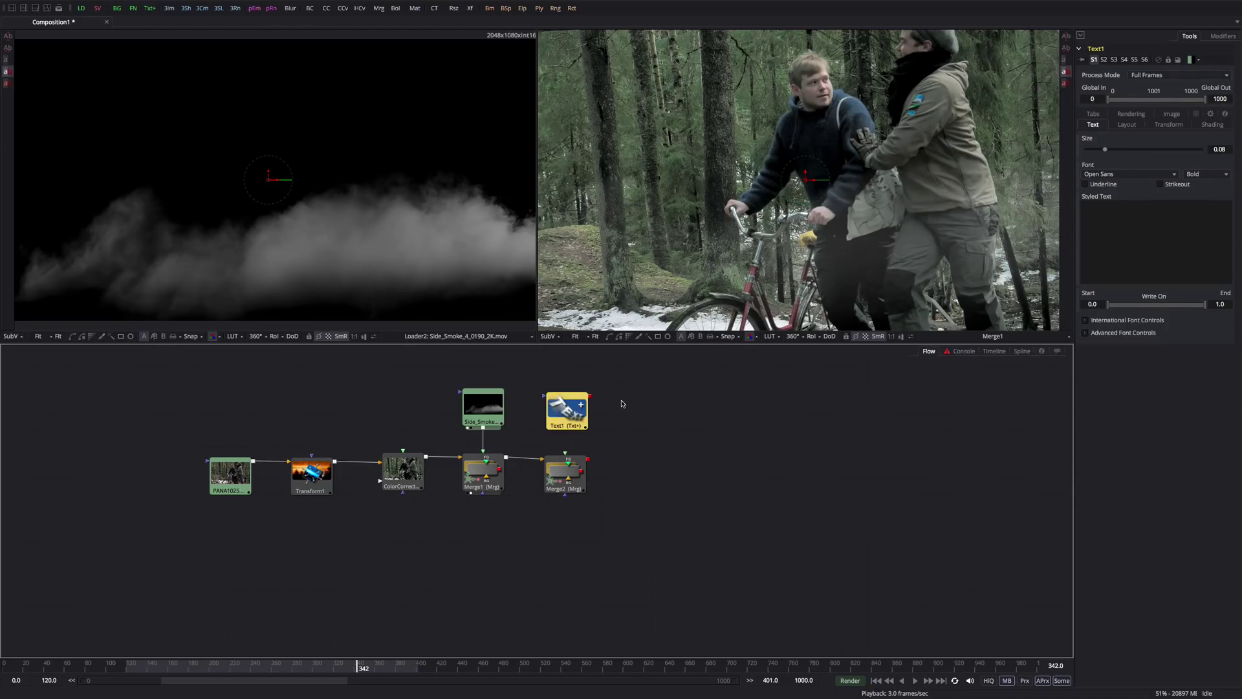
left_click_drag(585, 397, 573, 458)
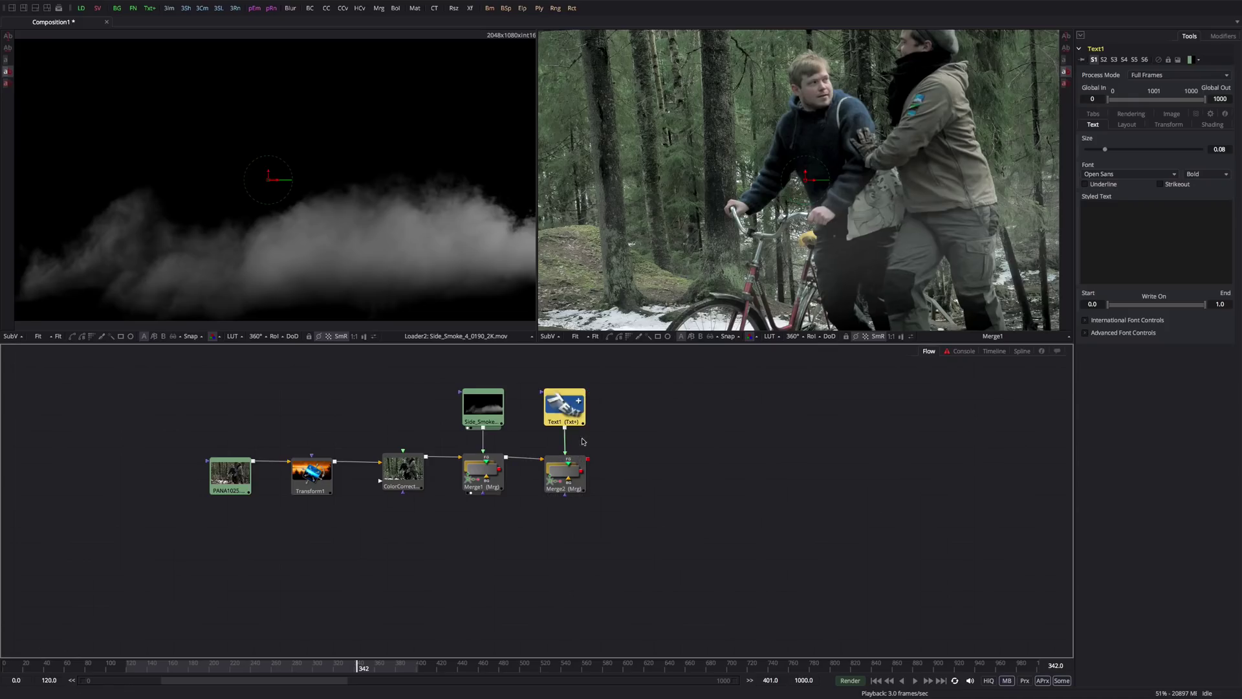
- Show the second Merge in the composite viewer and set the Text+ node's text to TUTORIAL at a size of about 0.38
left_click(565, 463)
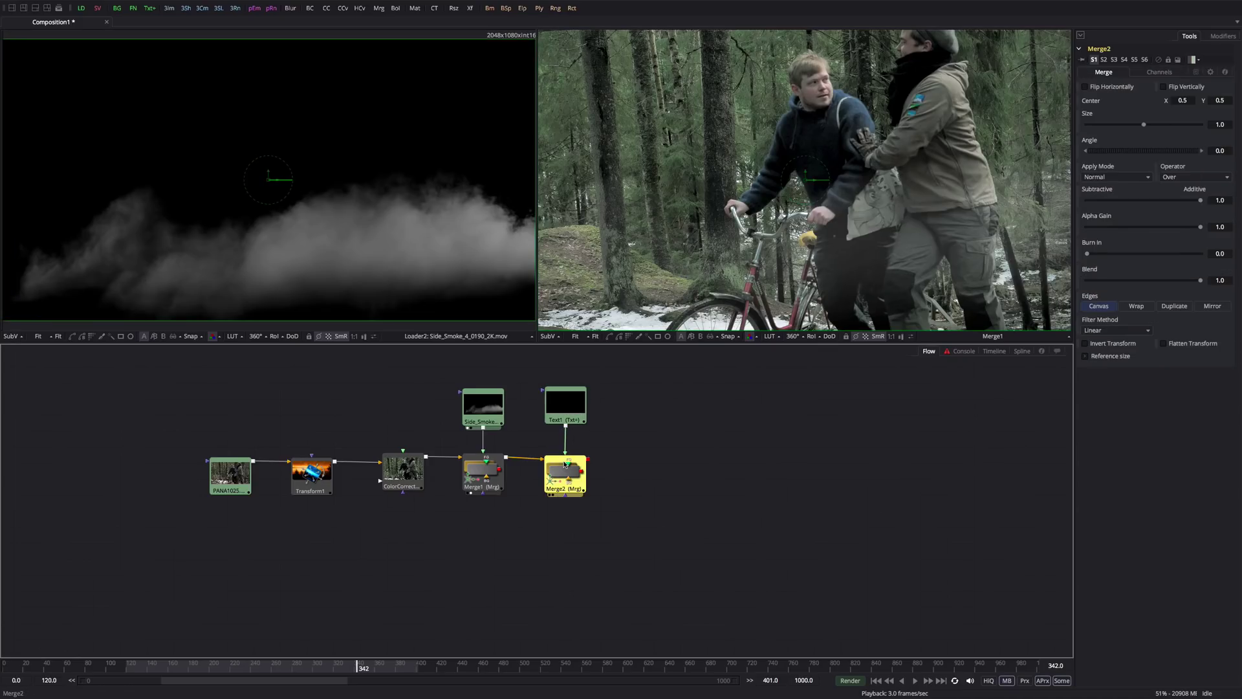
key("2")
left_click(567, 404)
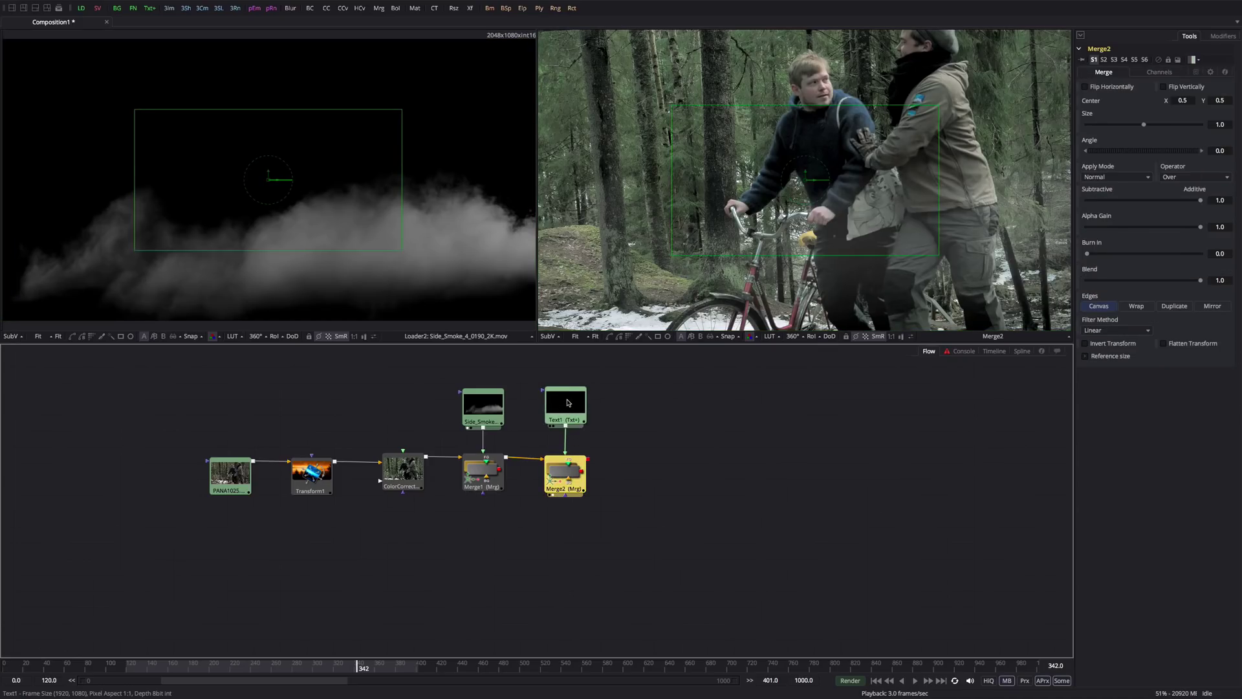
left_click(1098, 217)
type("TUTORIAL")
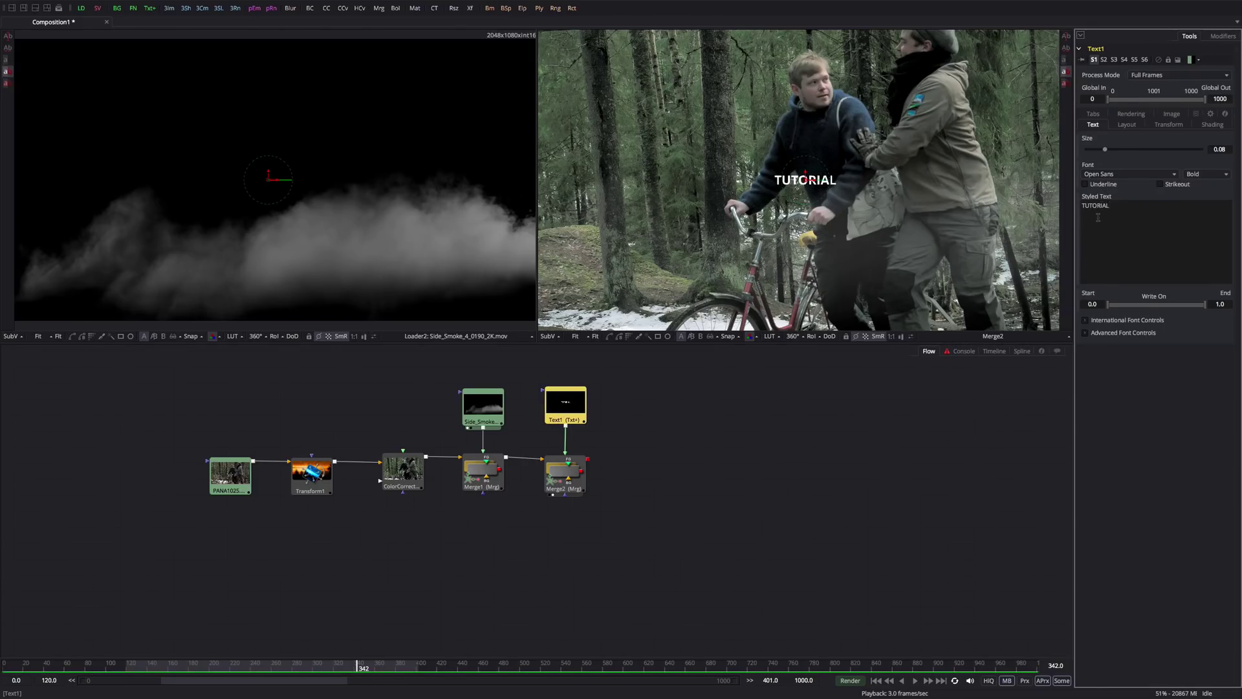
left_click_drag(1104, 152, 1174, 150)
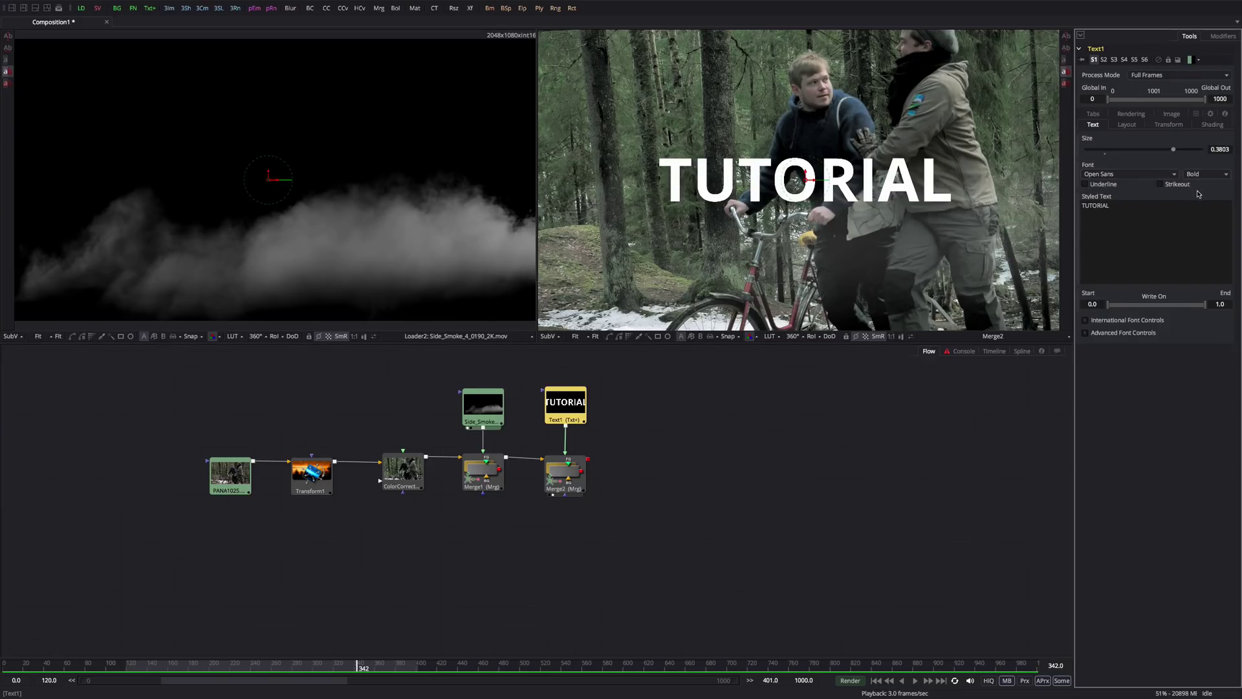
- Set the second Merge's apply mode to Overlay and its size to about 1.684, and play the result briefly
left_click(566, 474)
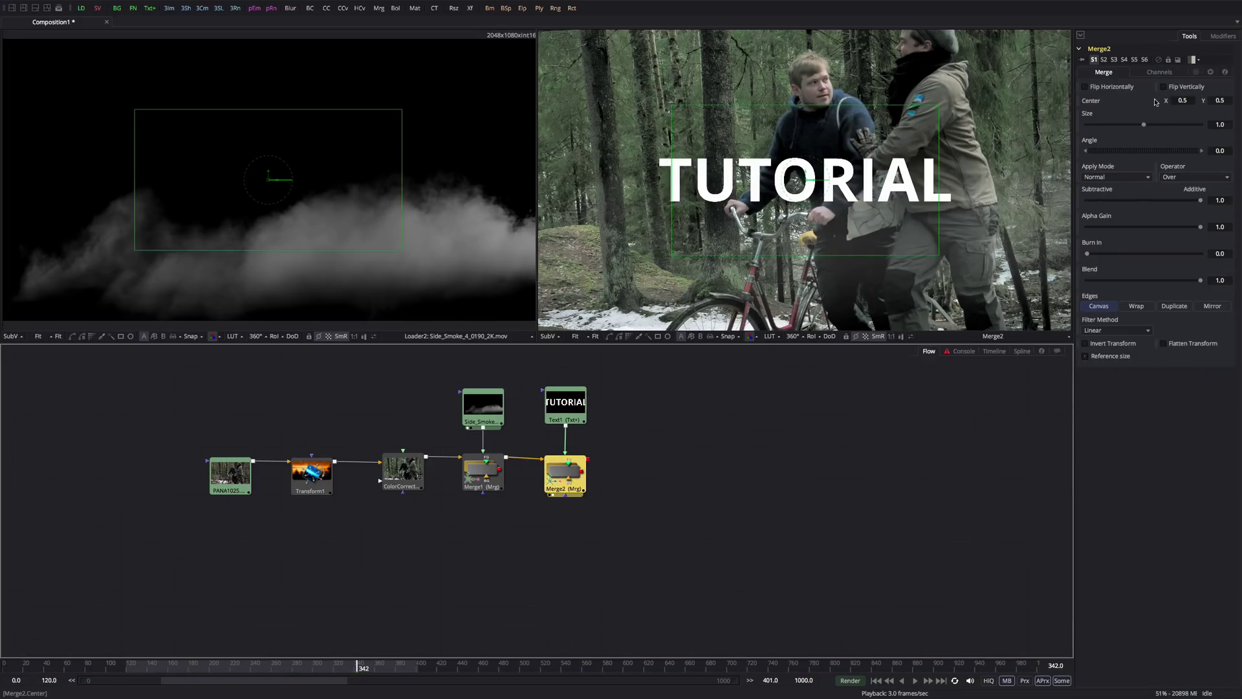
left_click(1116, 177)
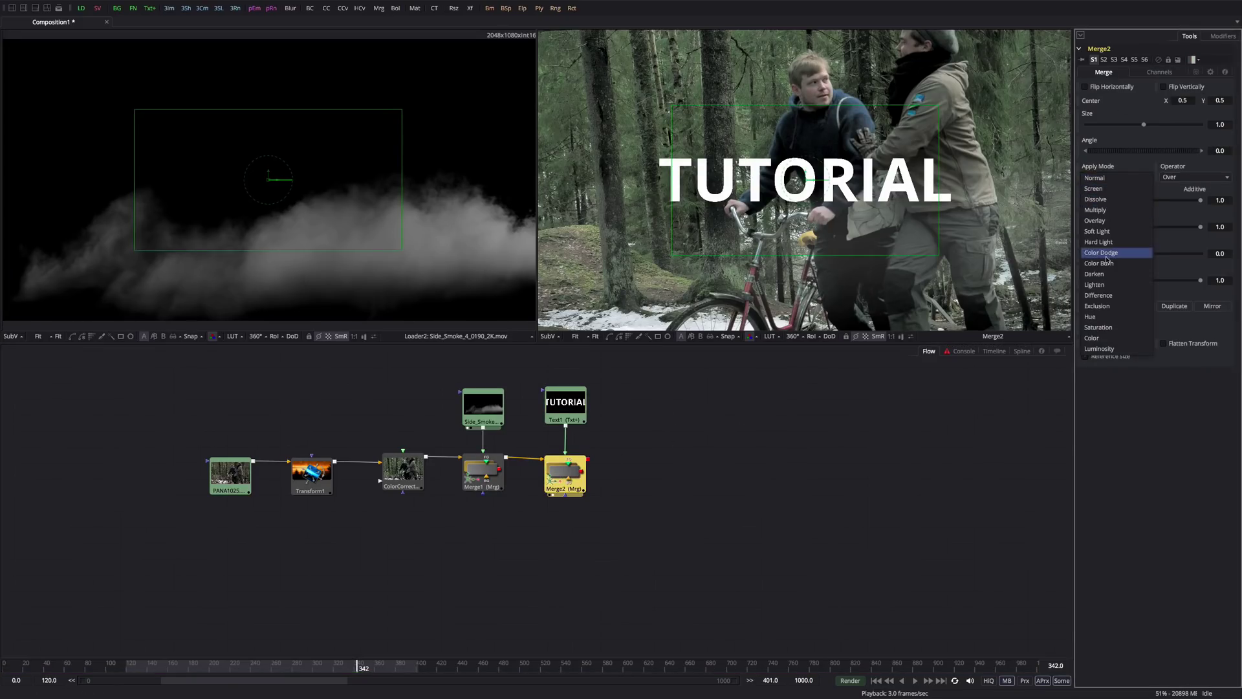
left_click(1100, 221)
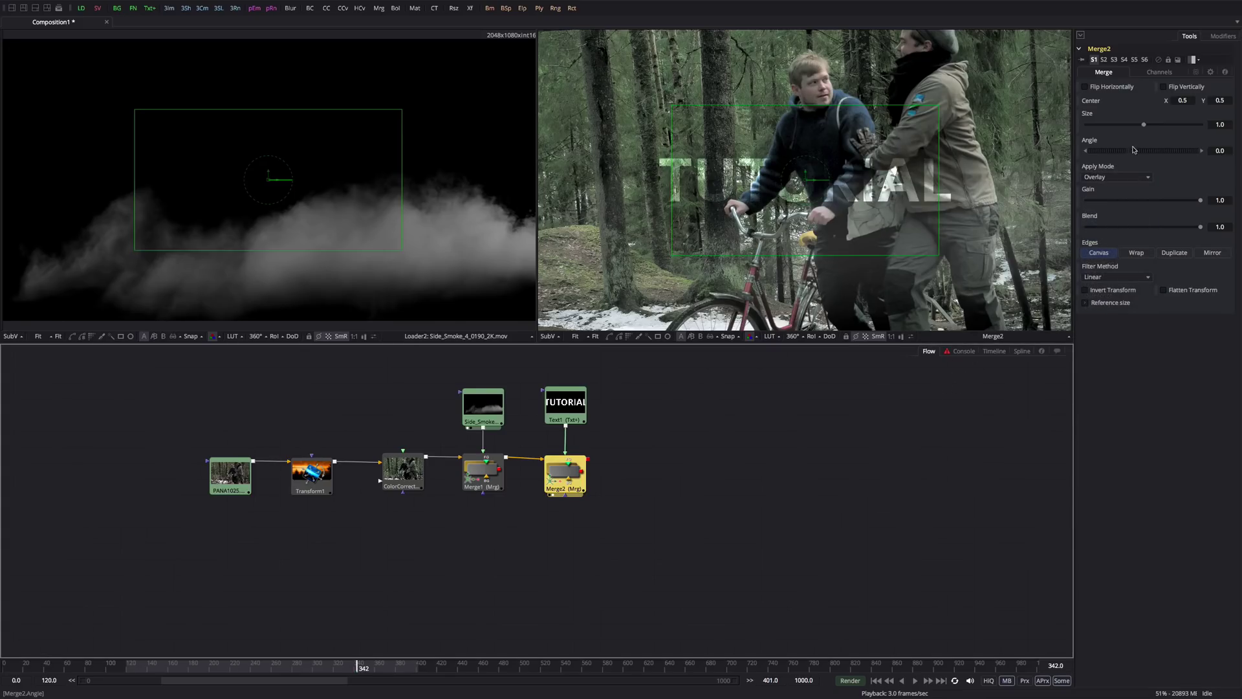
left_click_drag(1144, 124, 1151, 126)
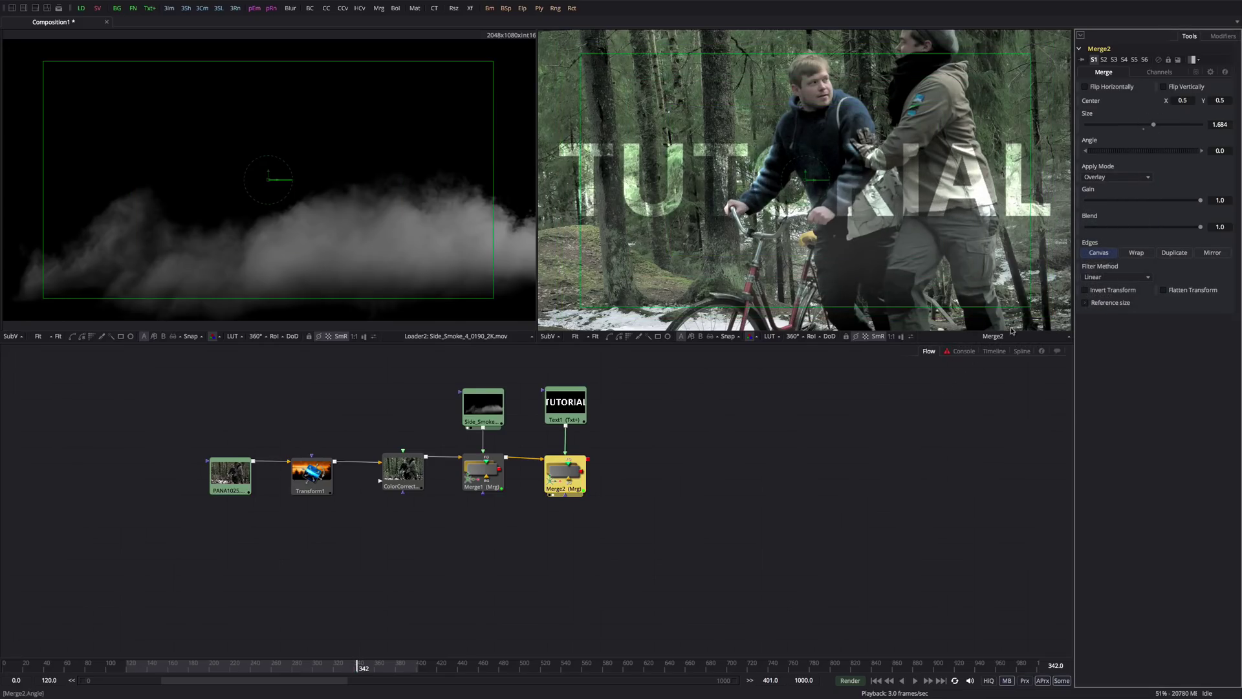
left_click(761, 449)
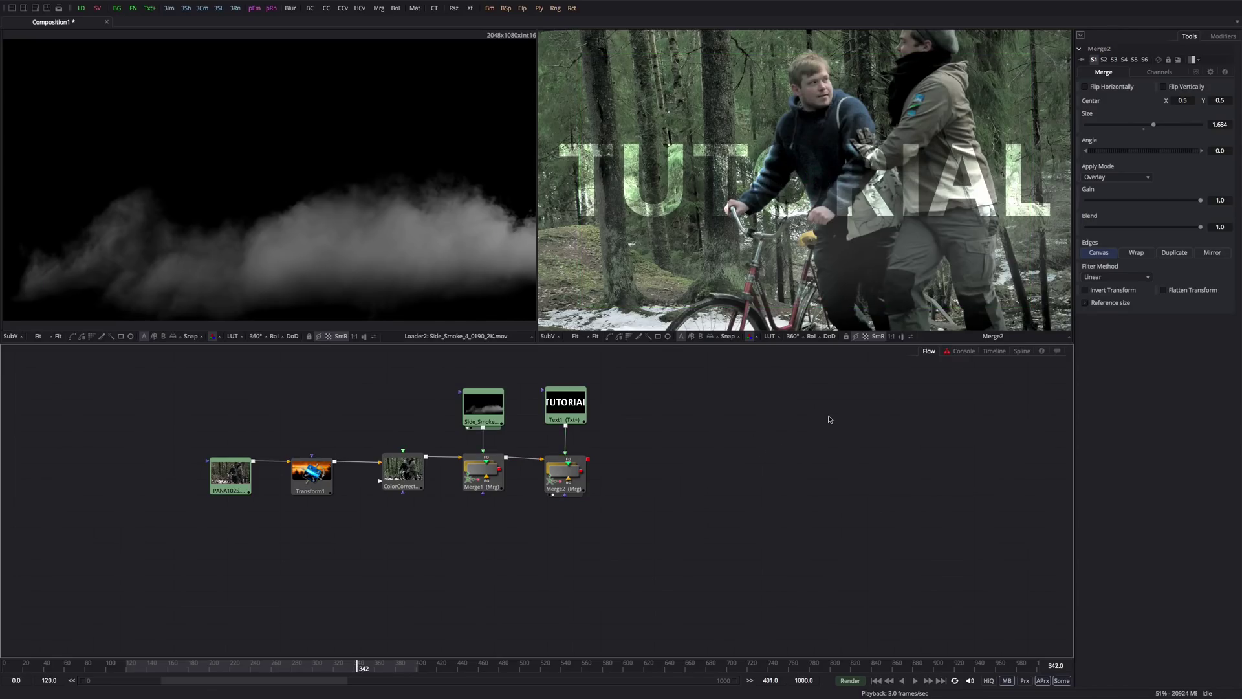
left_click(572, 484)
key("space")
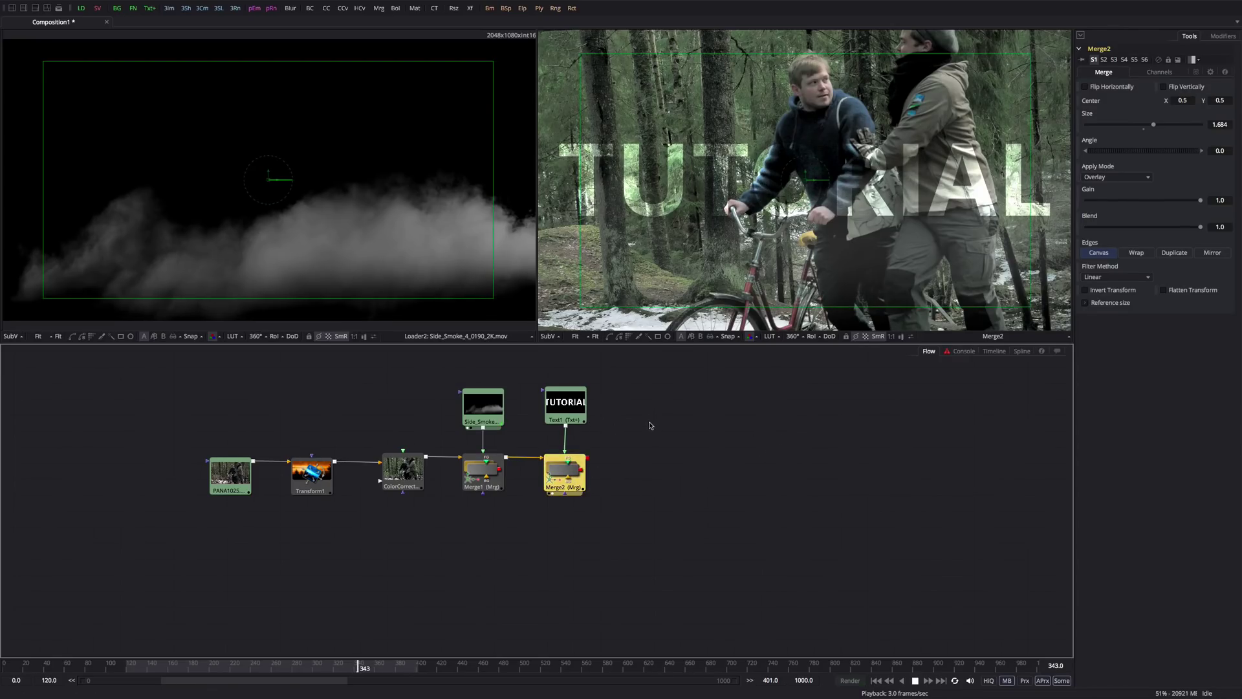
key("space")
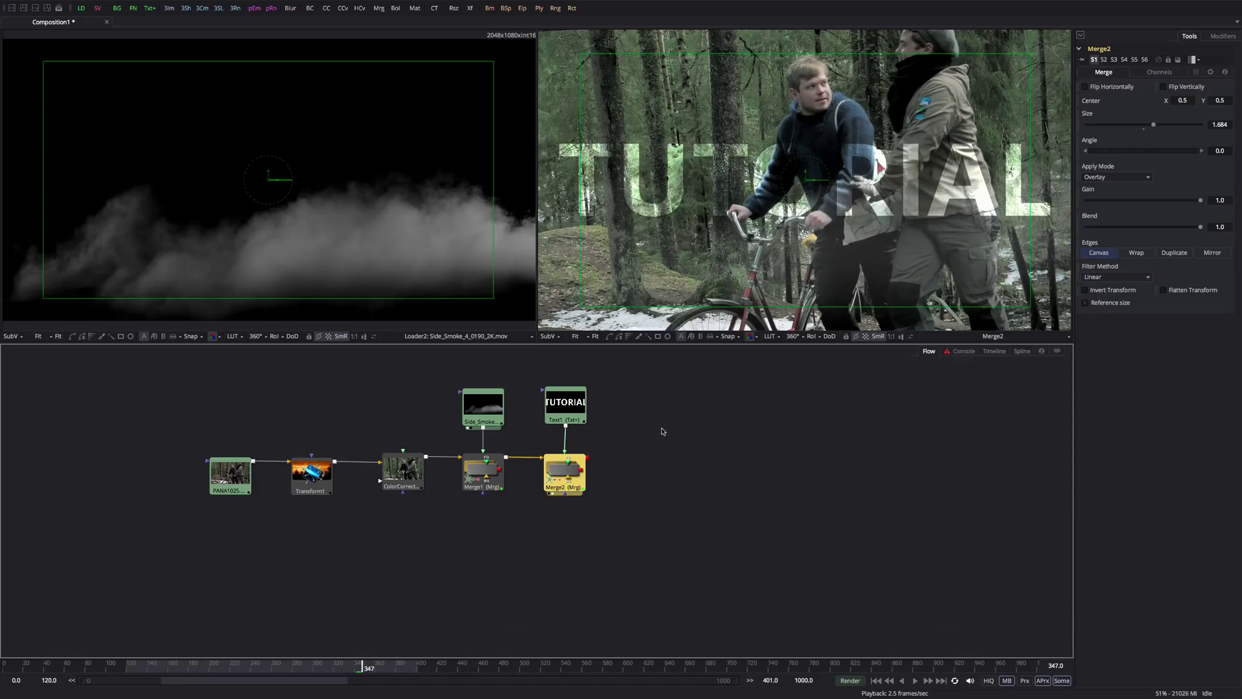
- Add a Saver that writes Side_Smoke_4_0190_2K.mov to the Desktop and feed the second Merge's output into it
left_click(690, 434)
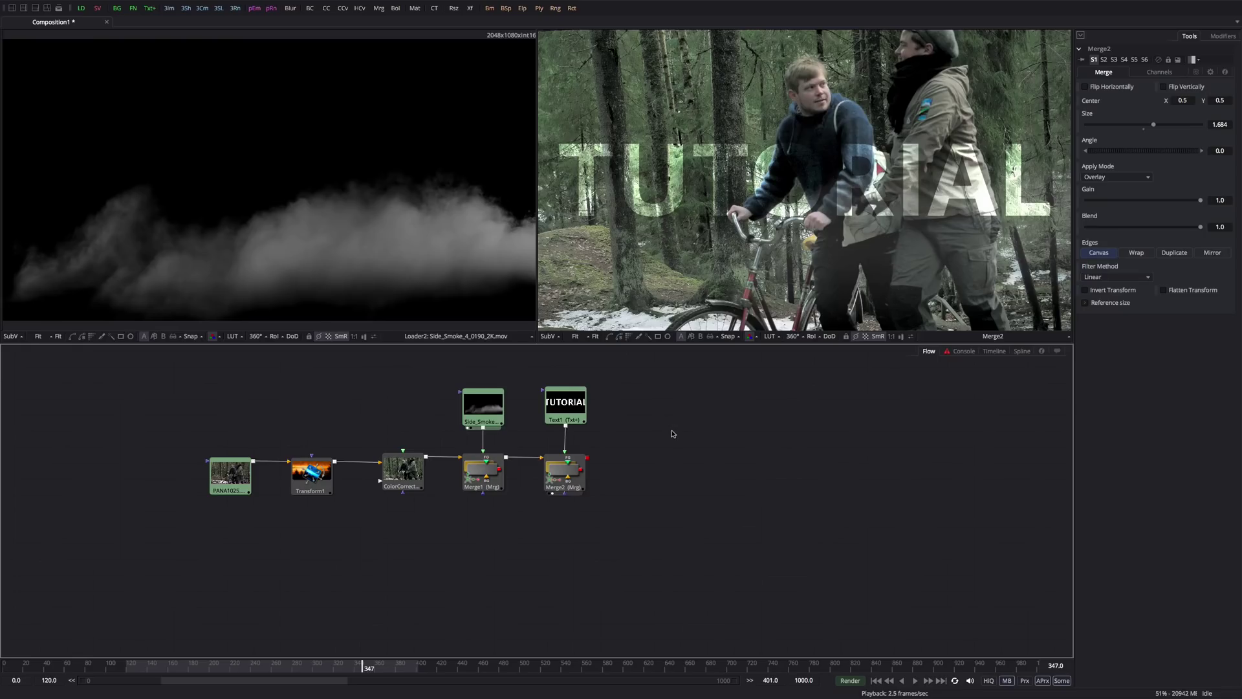
key("shift+space")
type("saver")
key("Return")
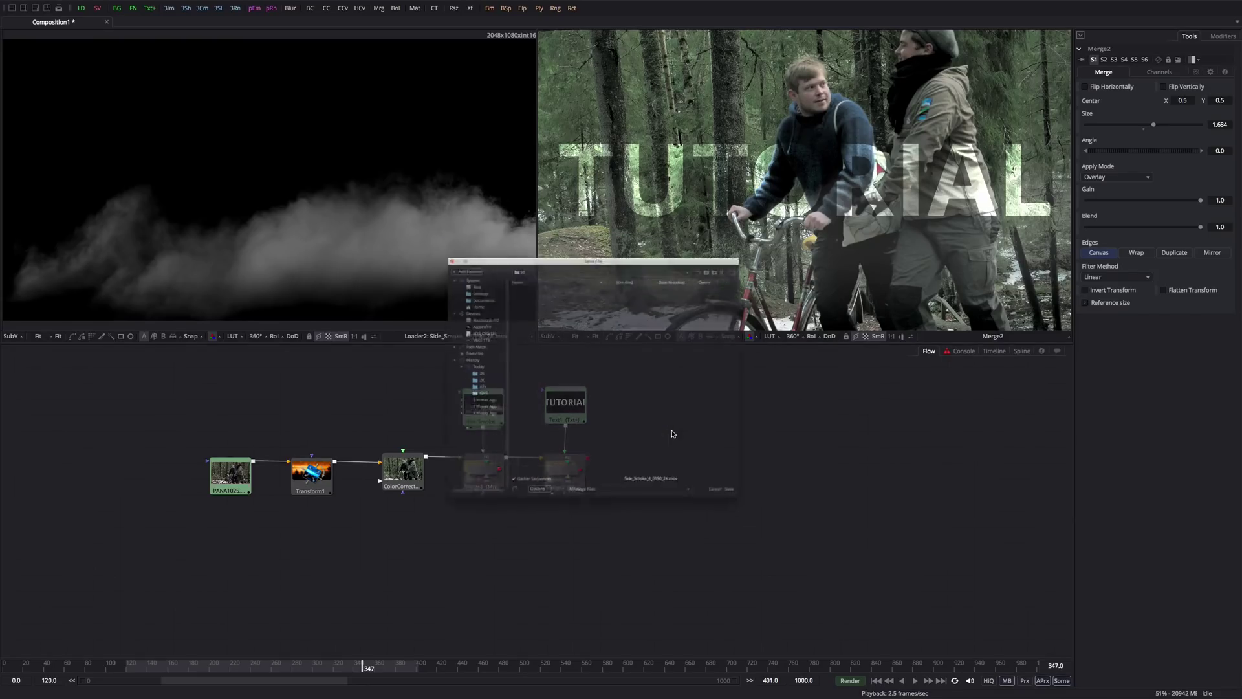
left_click_drag(599, 212, 895, 144)
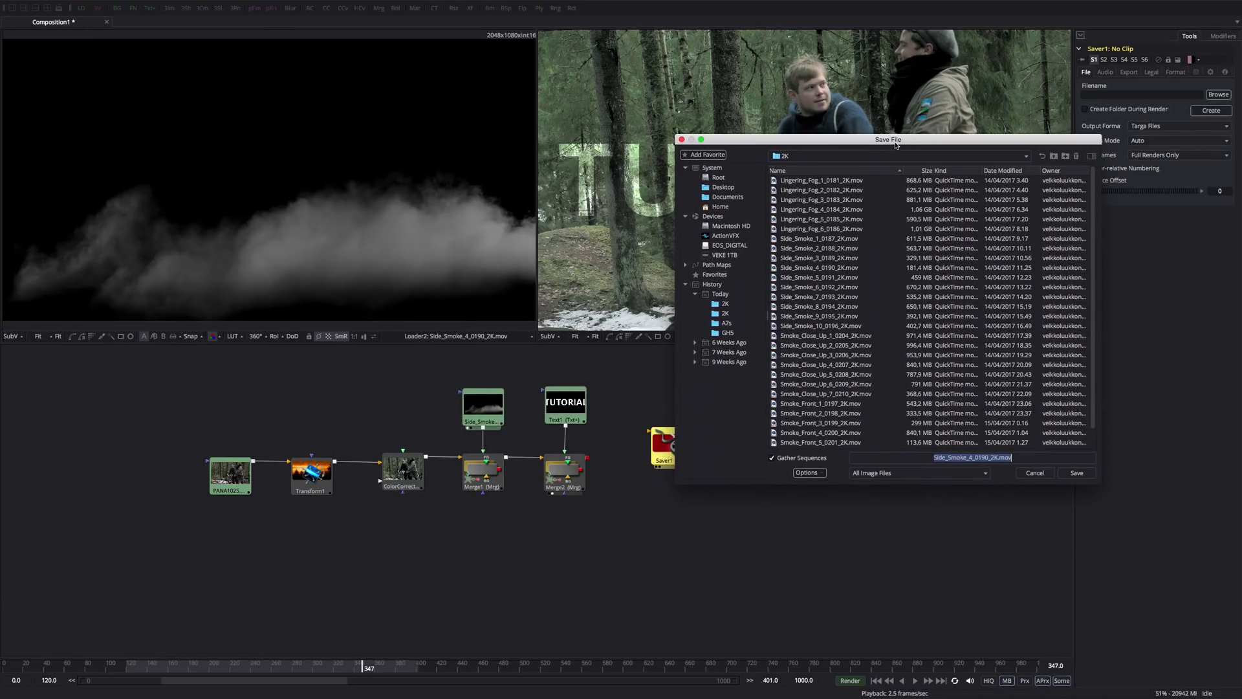
left_click_drag(792, 136, 717, 150)
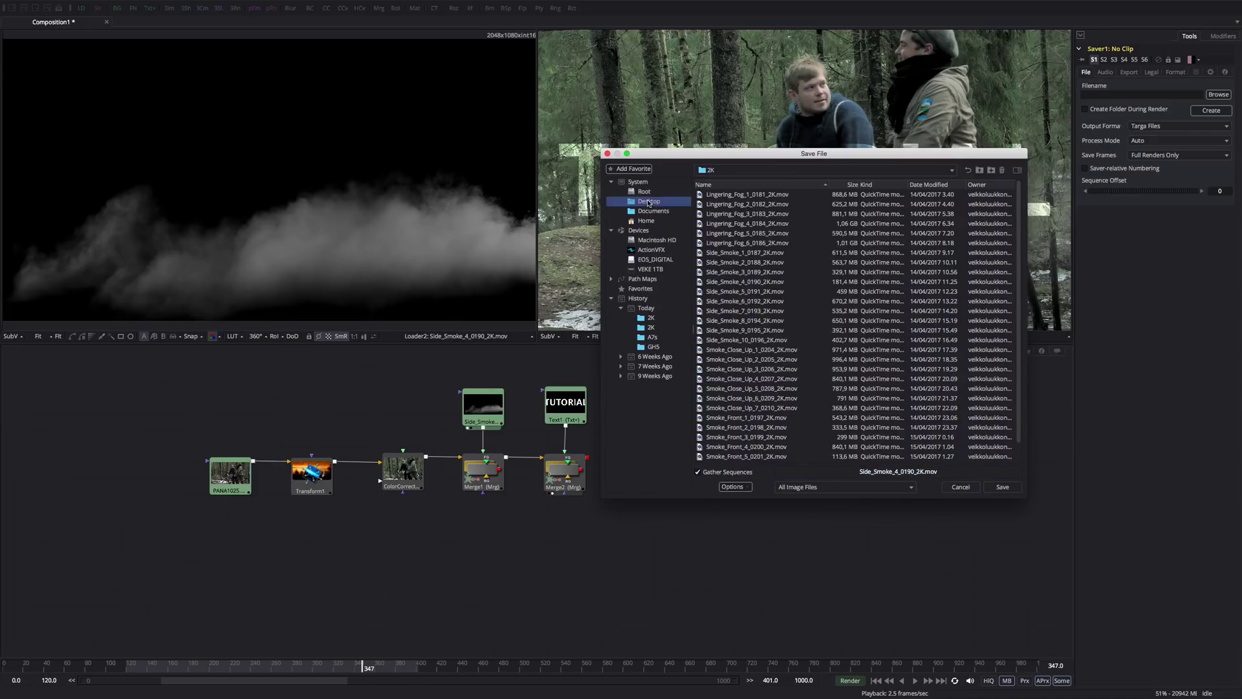
left_click(649, 202)
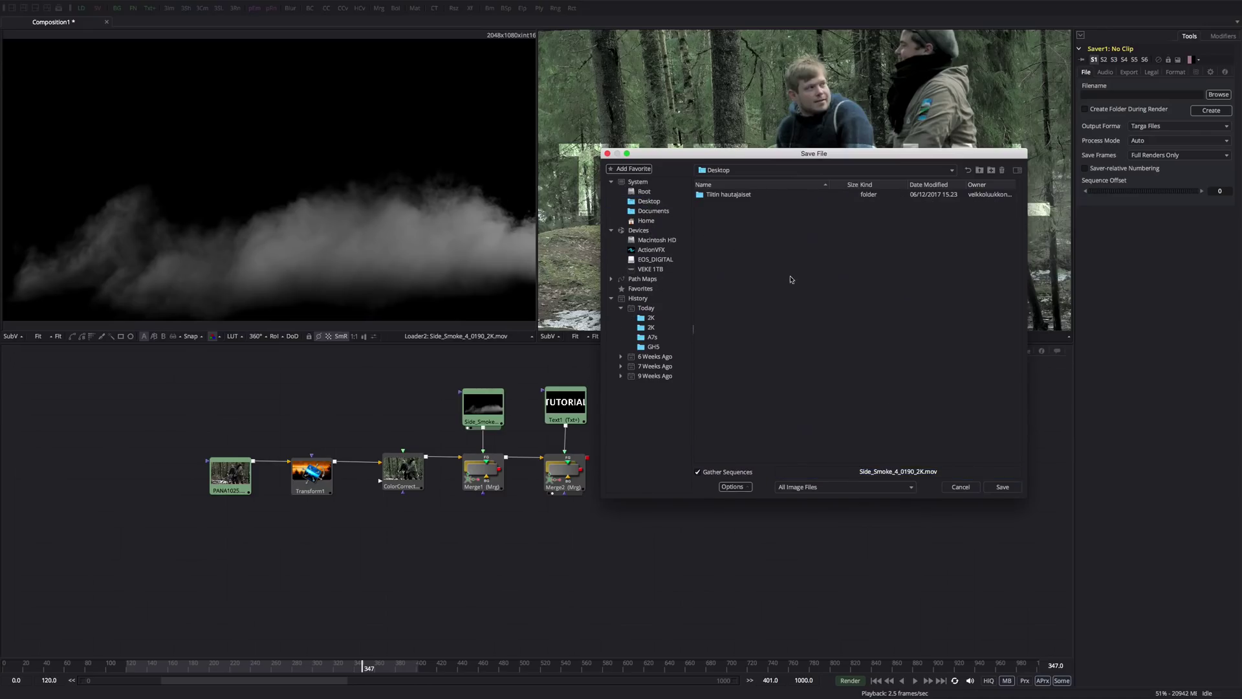
left_click(1002, 489)
left_click_drag(588, 458, 652, 474)
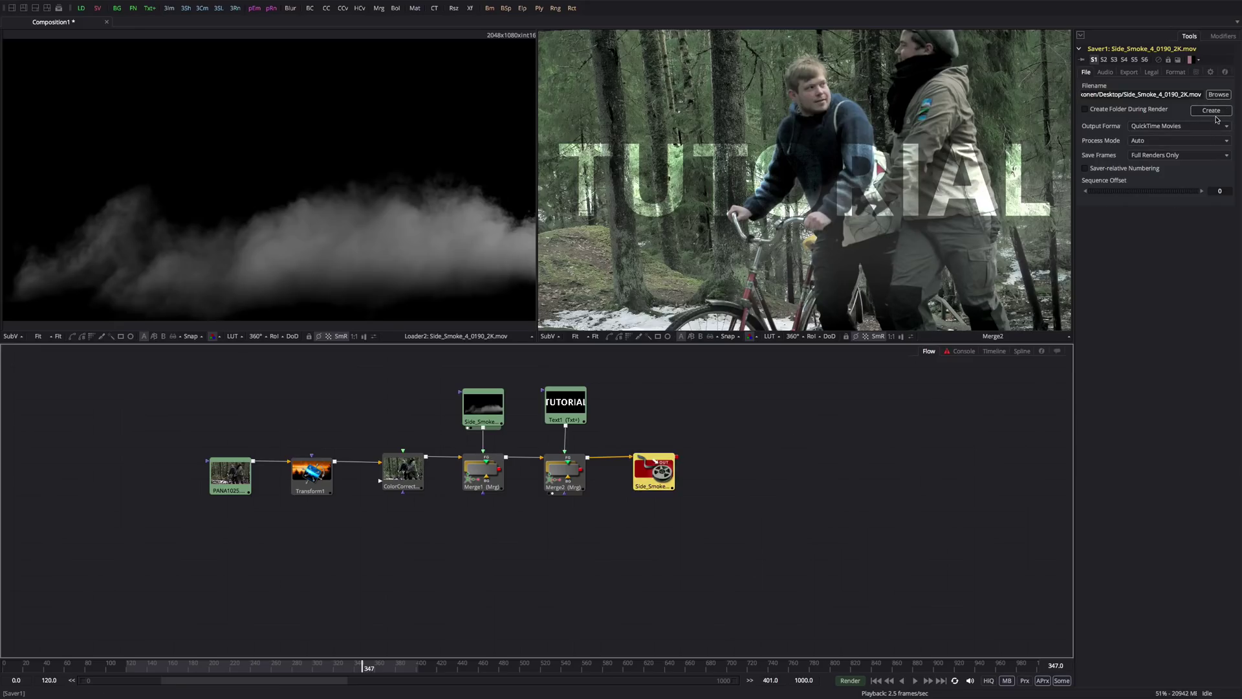
- Review the node tree from the source clip through the Transform, Color Corrector and both Merges to the Saver
left_click(699, 523)
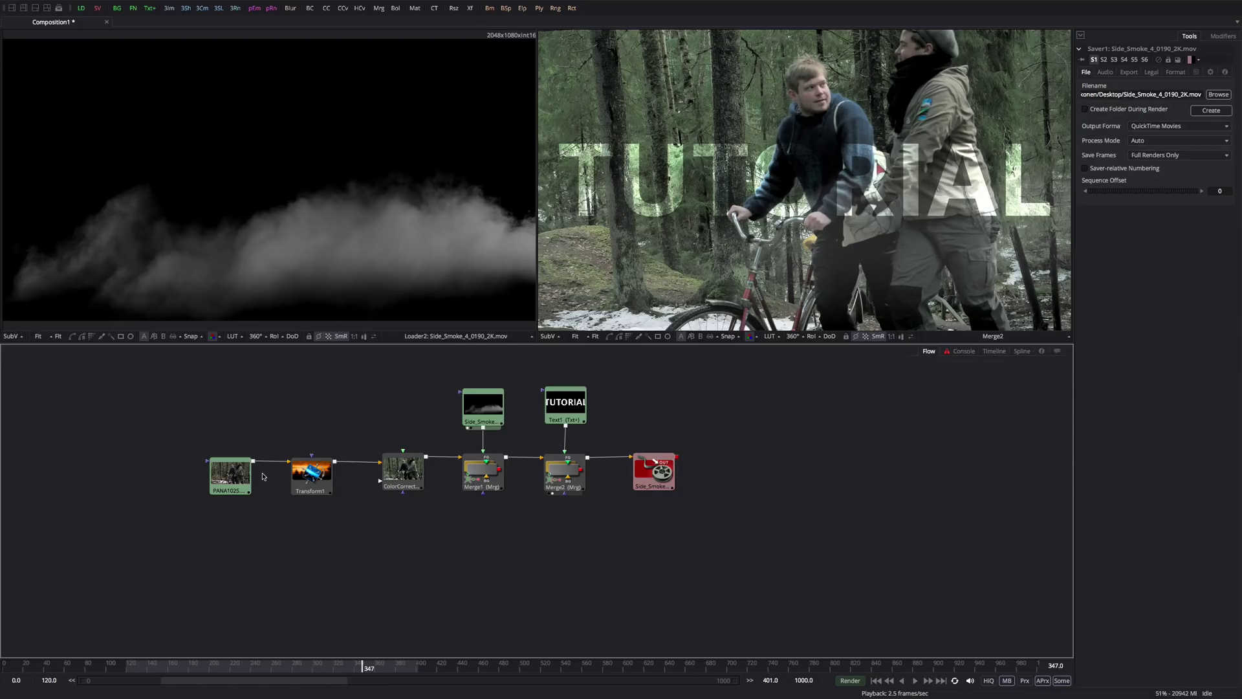
left_click(243, 488)
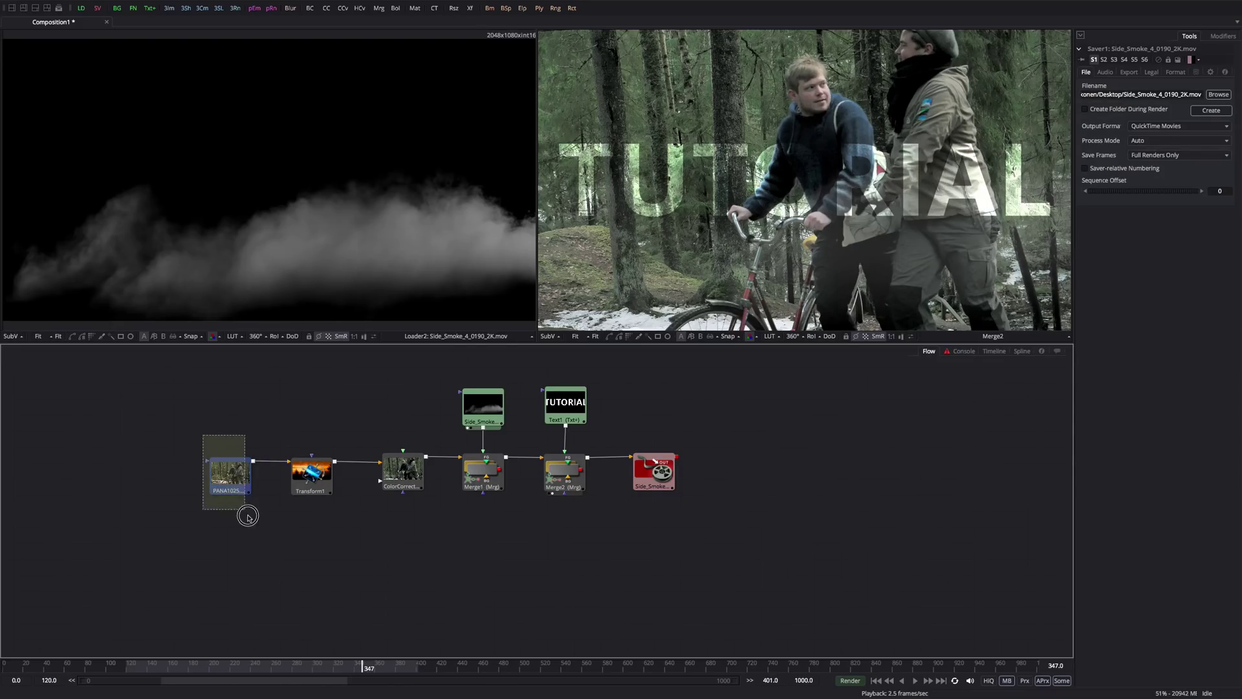
left_click(213, 539)
left_click_drag(165, 377, 576, 472)
left_click(272, 533)
left_click(379, 526)
left_click_drag(288, 534, 389, 451)
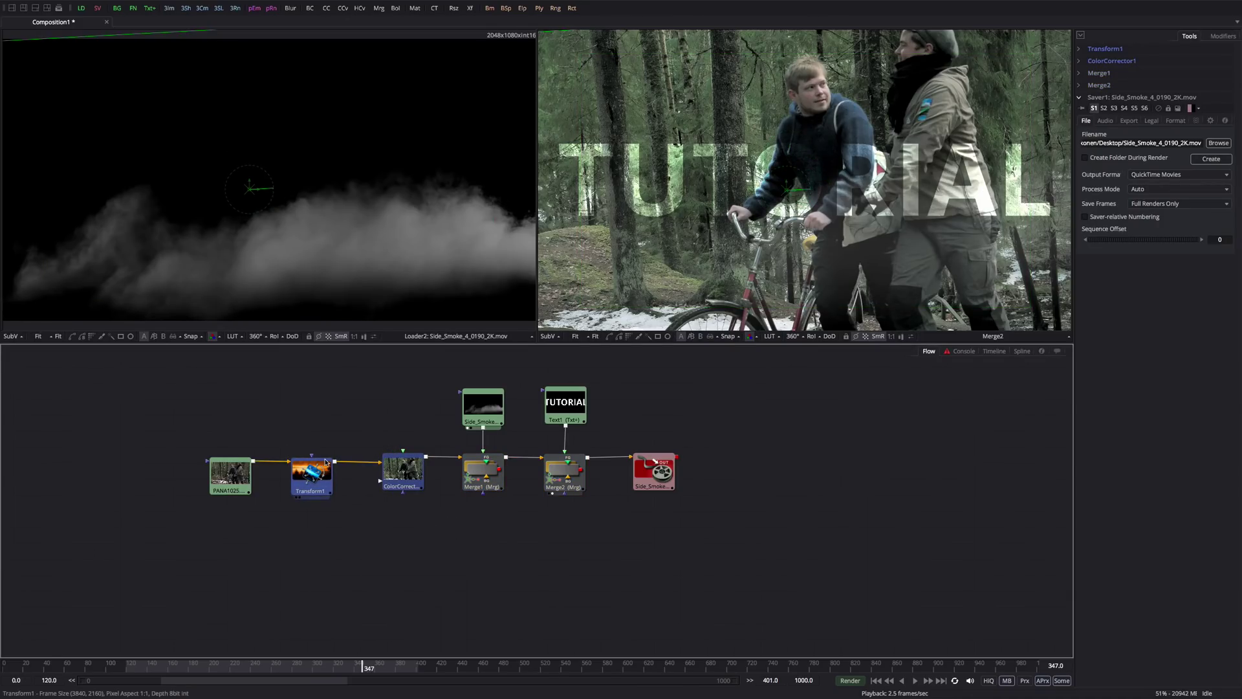
mouse_move(327, 462)
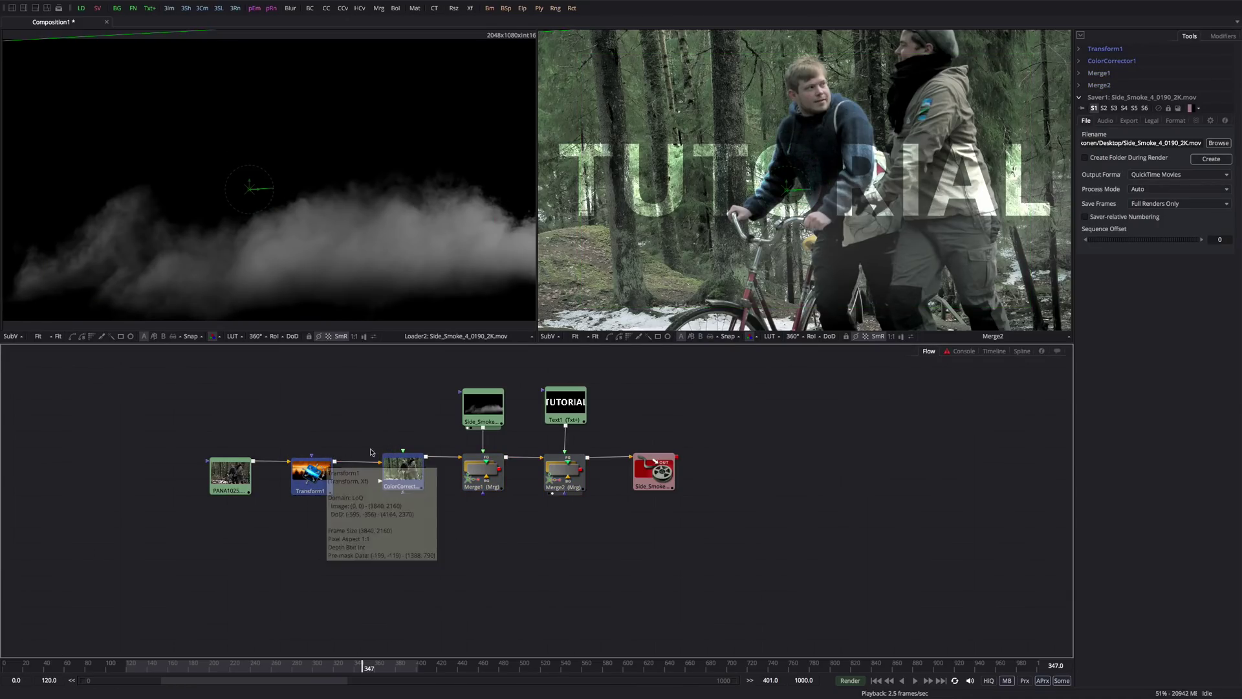
left_click(477, 484)
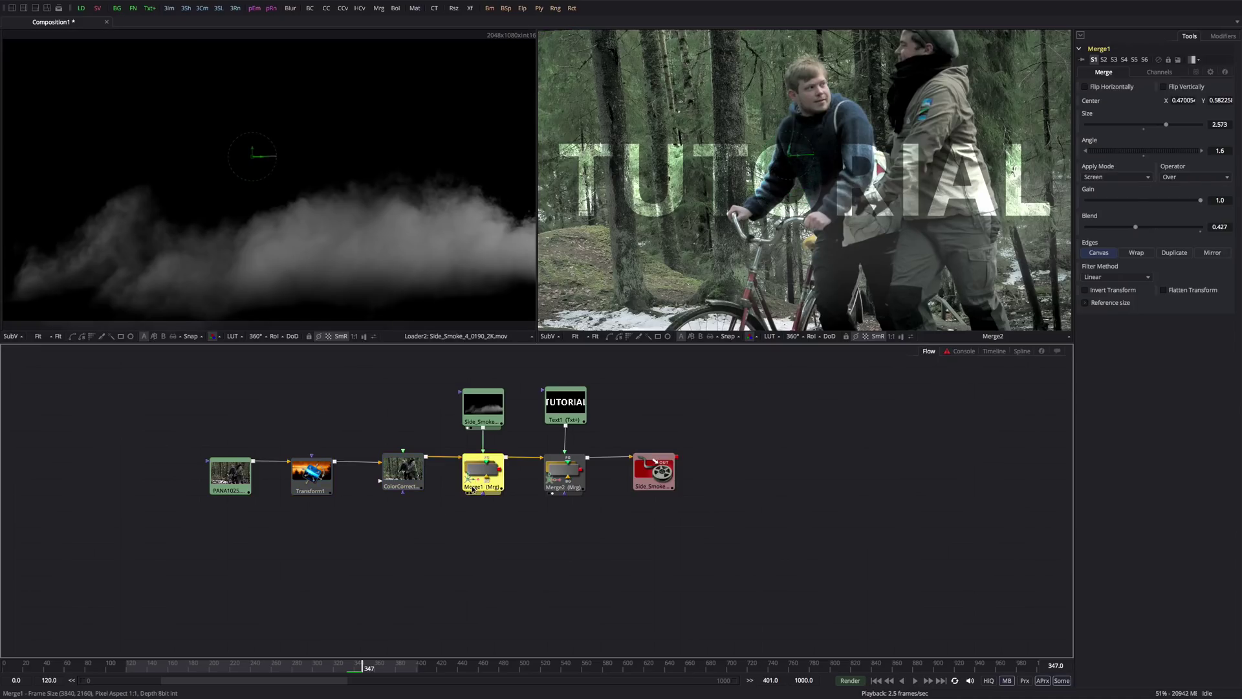
mouse_move(471, 489)
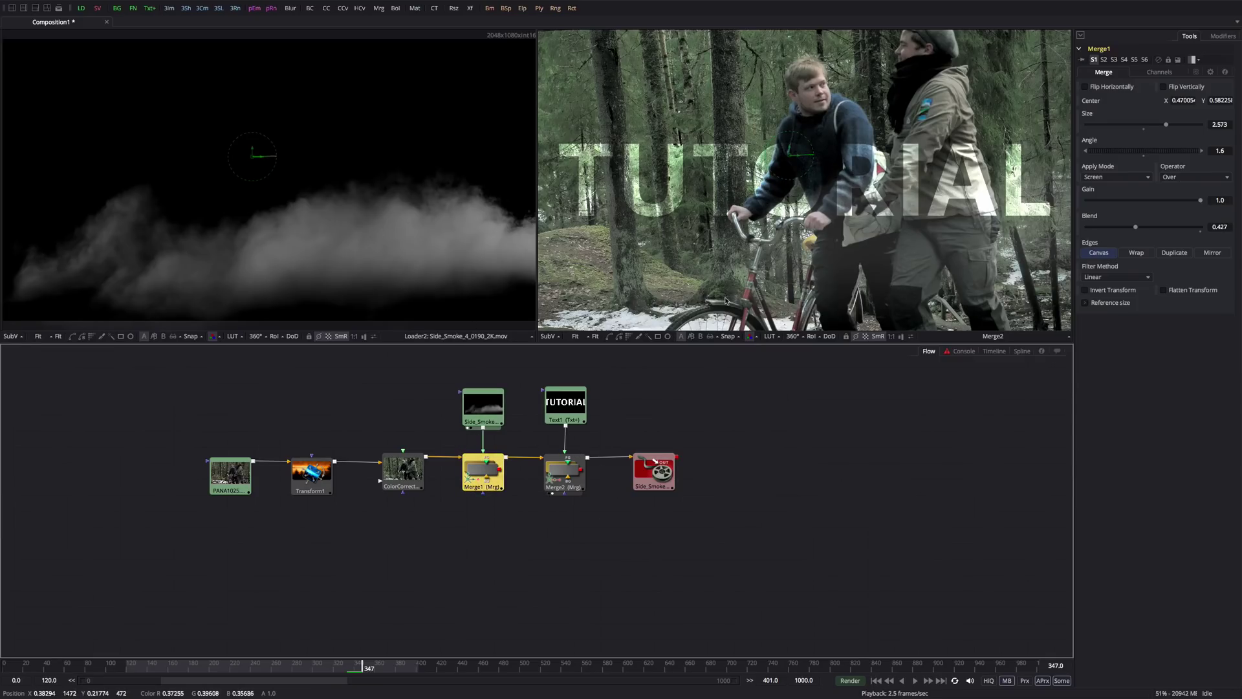
left_click(564, 472)
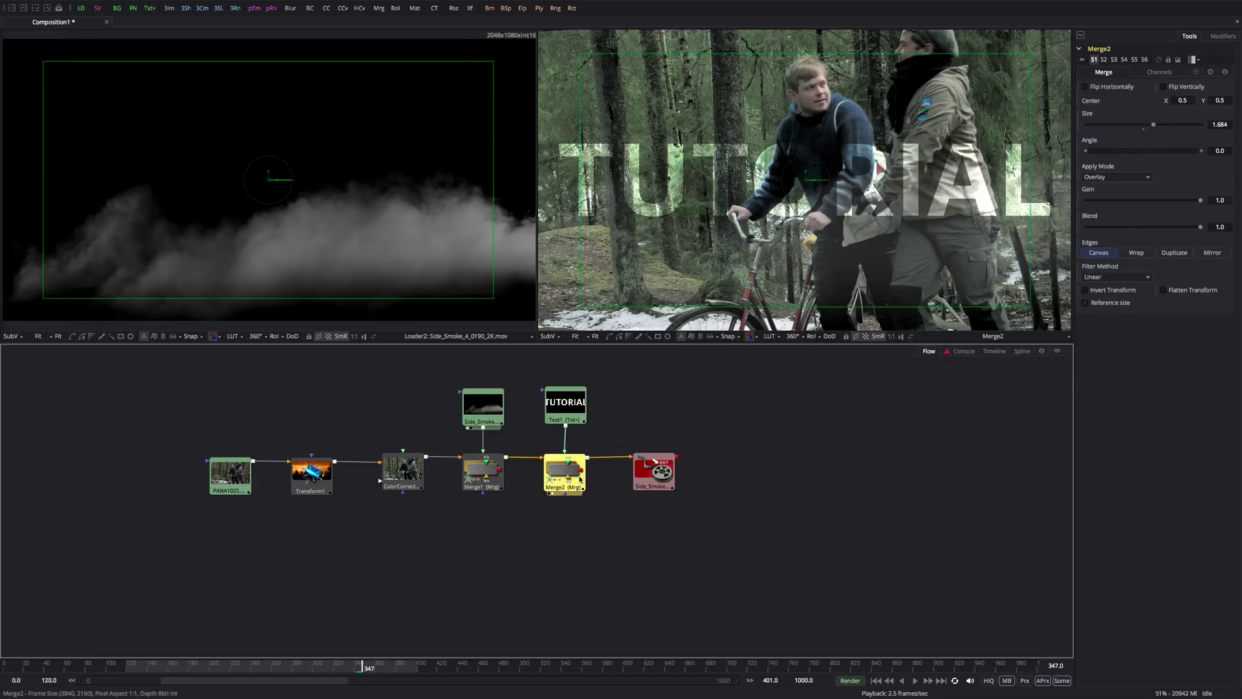
left_click(673, 478)
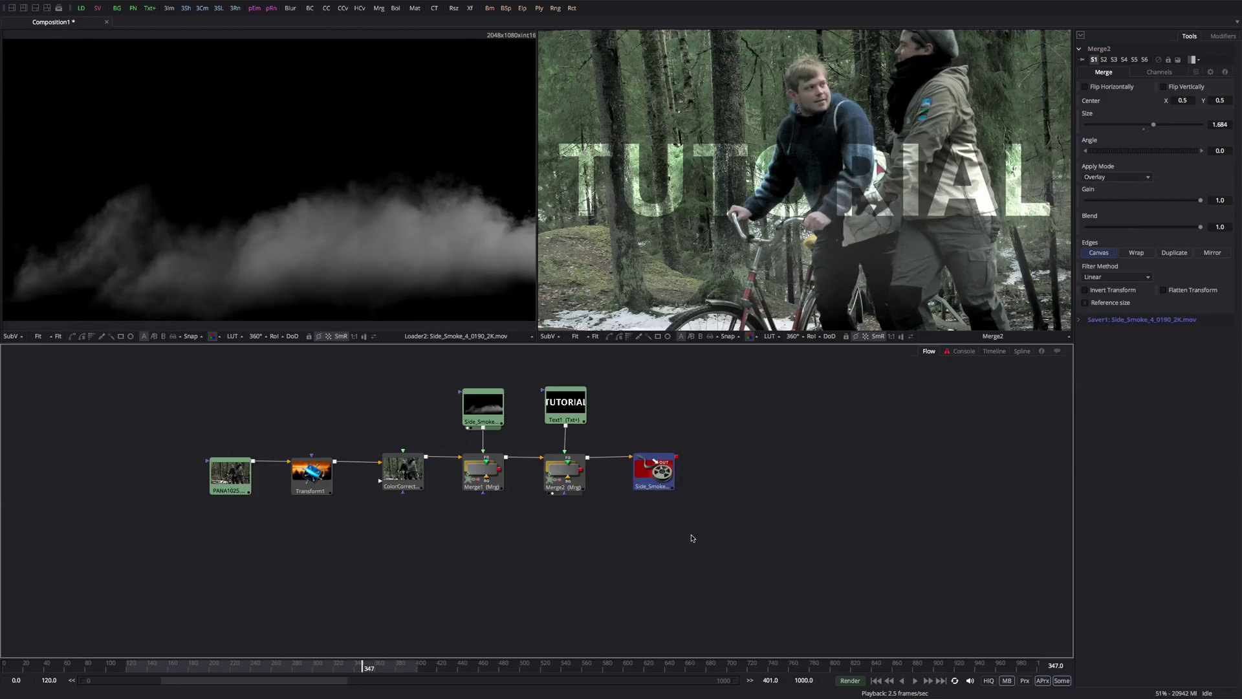